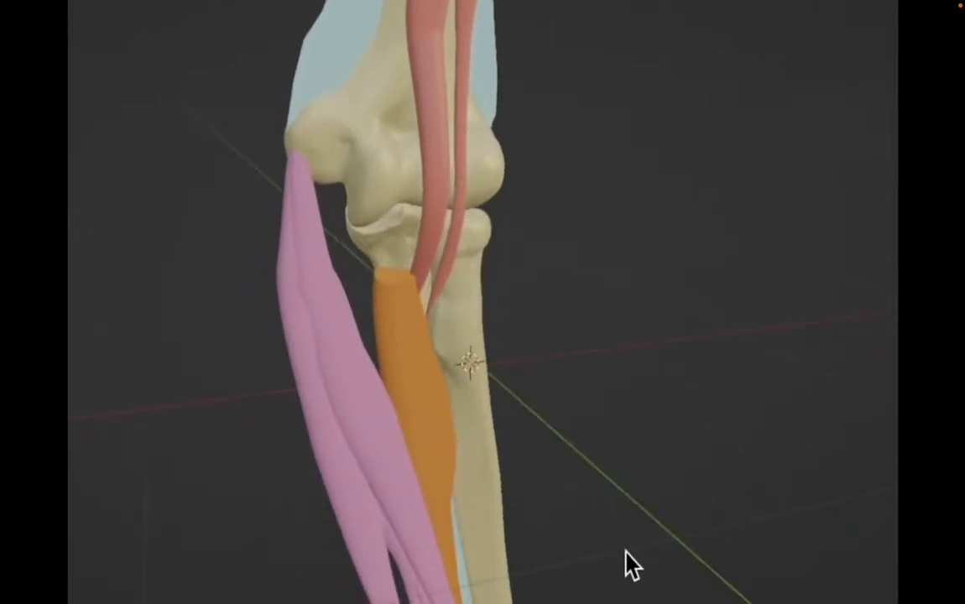
mouse_move(825, 417)
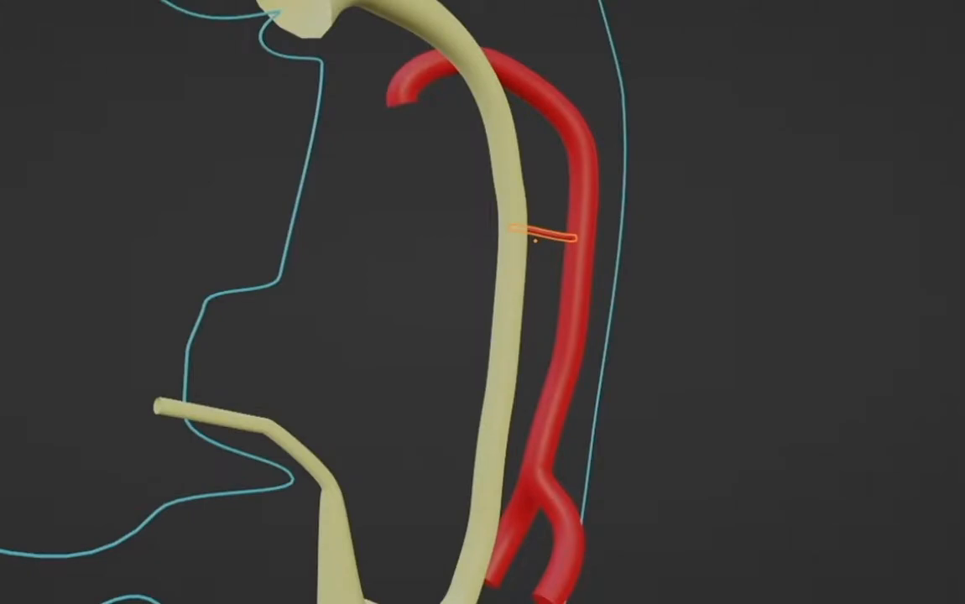
left_click(550, 425)
key("Tab")
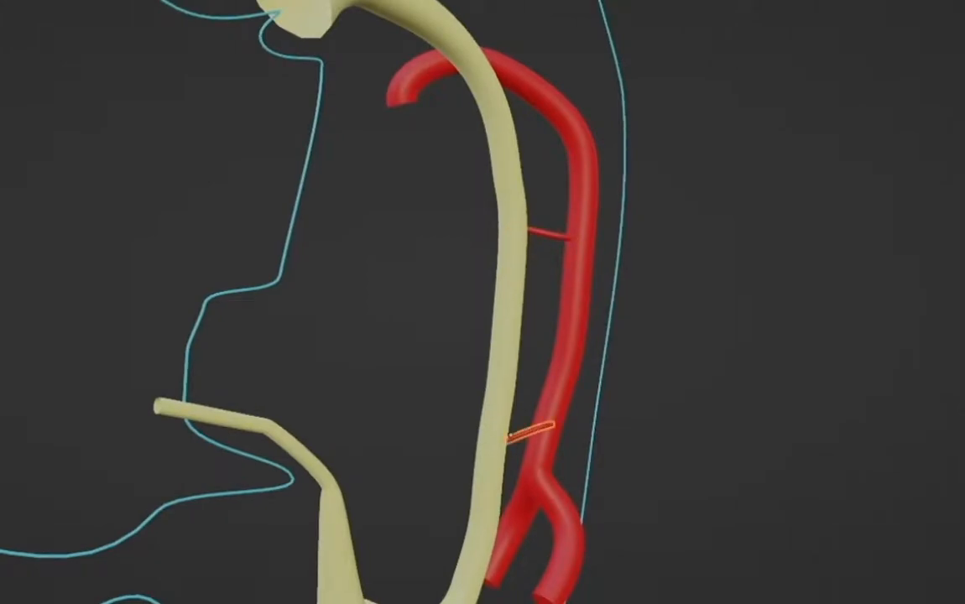
left_click(527, 334)
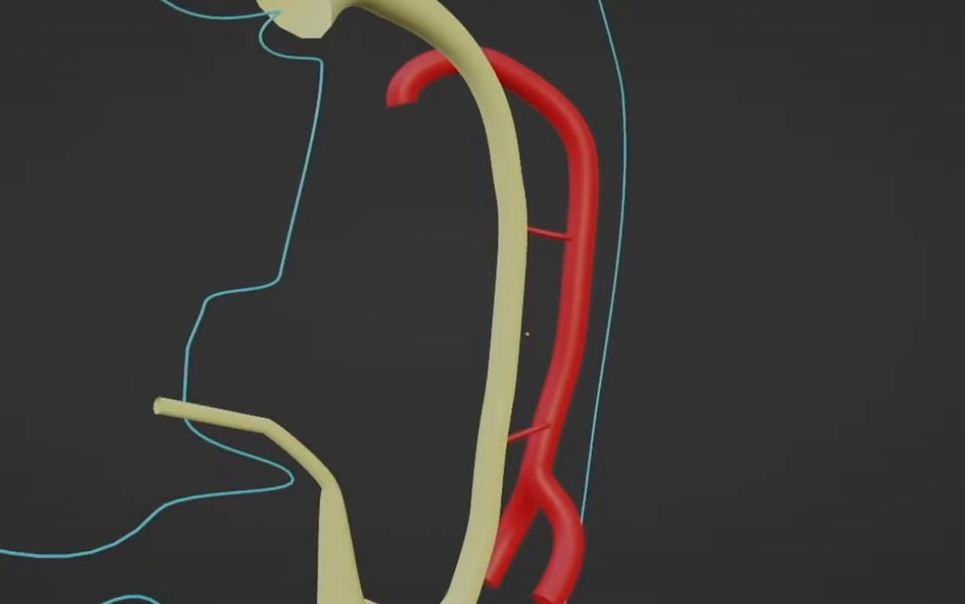
left_click_drag(568, 327, 521, 343)
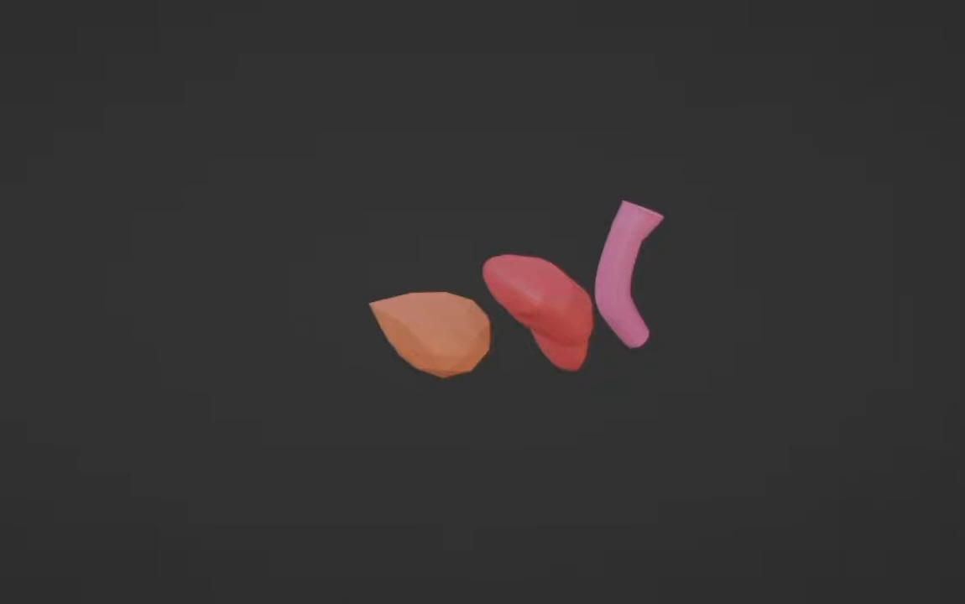
scroll(889, 394, "up", 3)
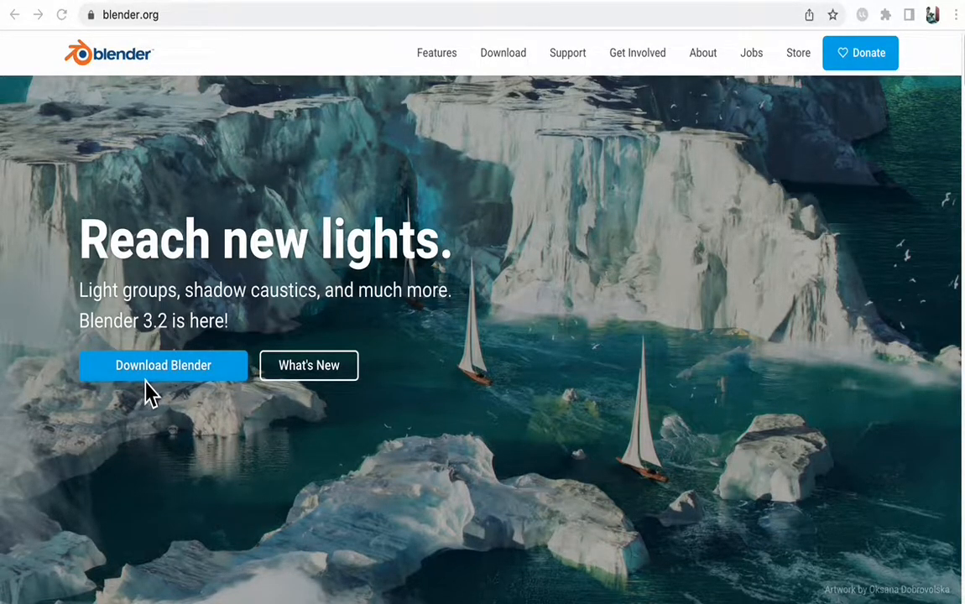
Step: Switch to Blender and start a new General file
left_click(579, 60)
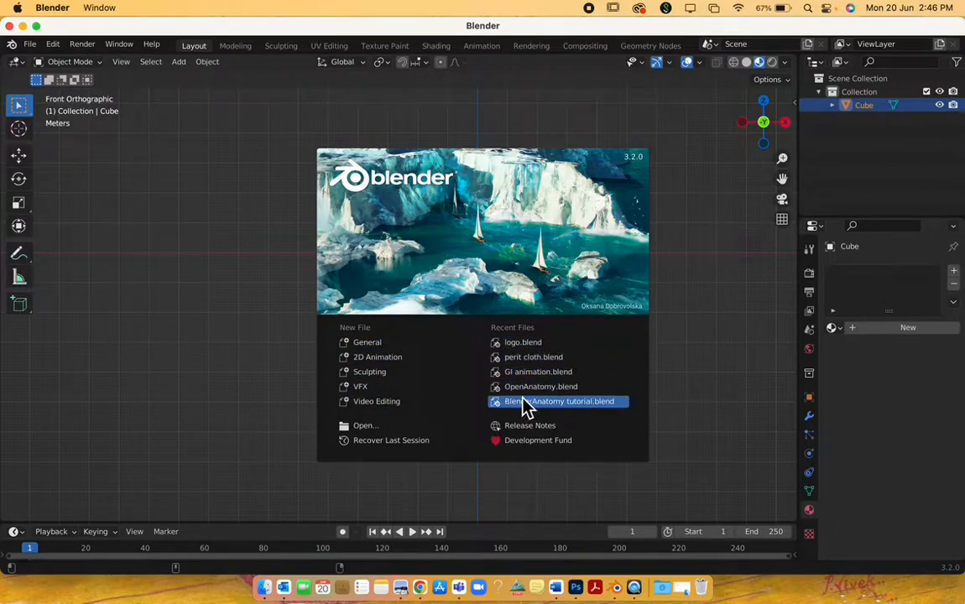
left_click(358, 345)
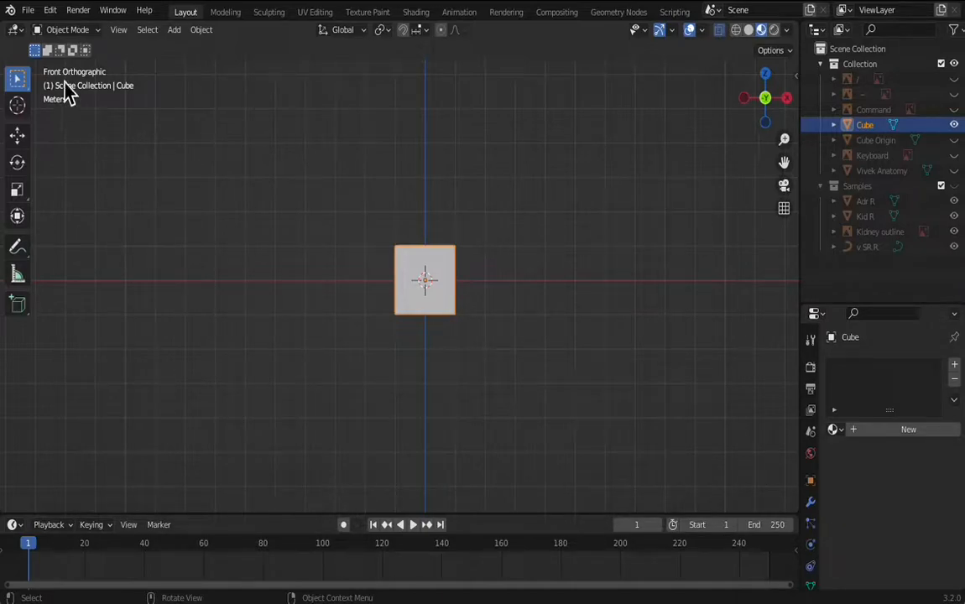
Step: Check the Spacebar Action setting in the Keymap preferences, and close the preferences
left_click(50, 11)
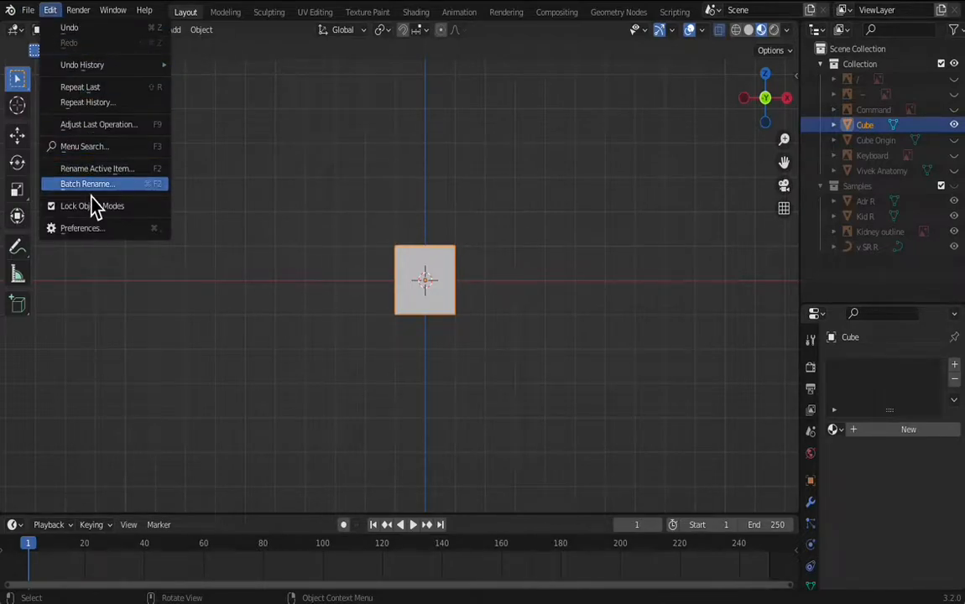
left_click(87, 230)
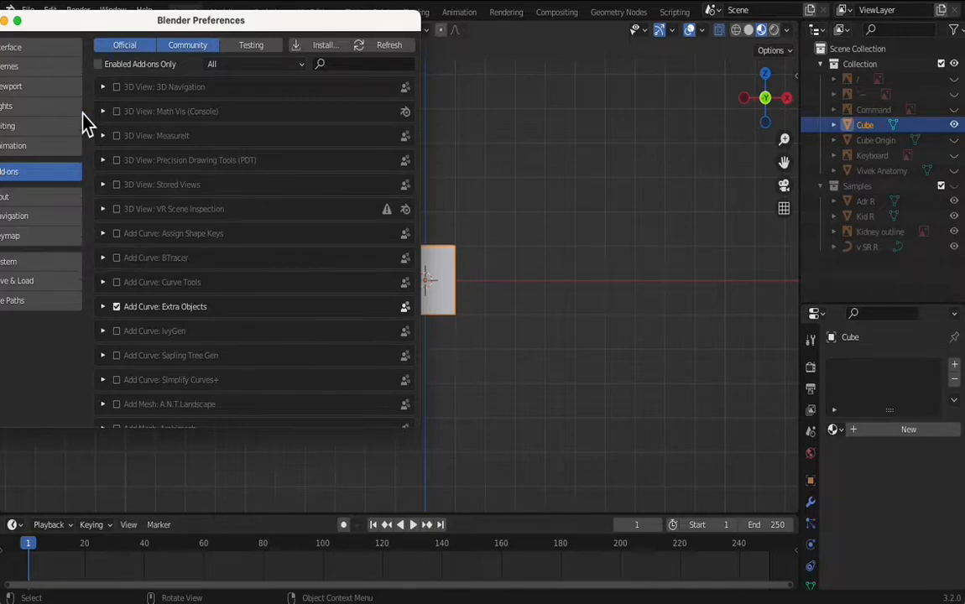
left_click_drag(82, 28, 124, 27)
left_click(93, 46)
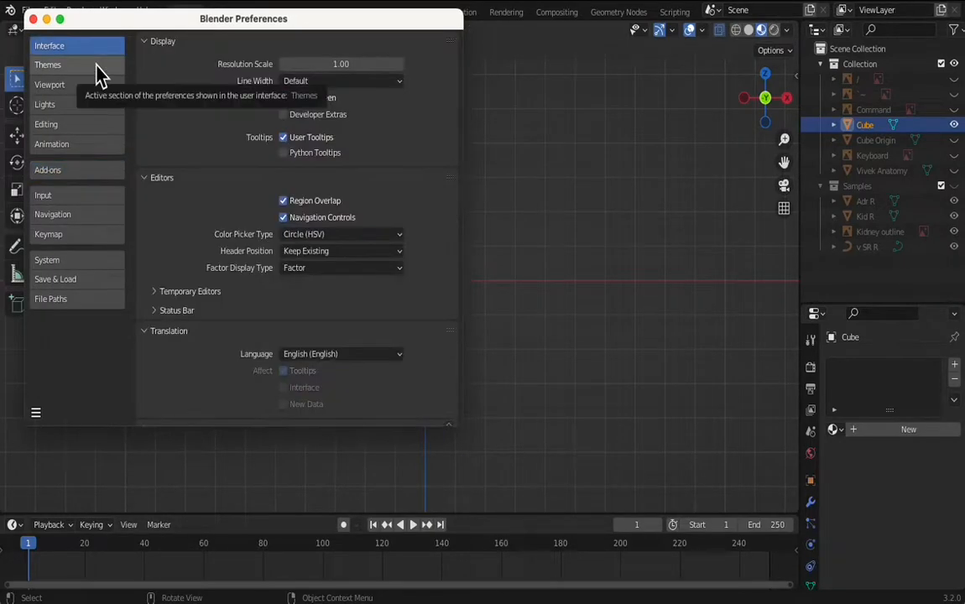
left_click(50, 235)
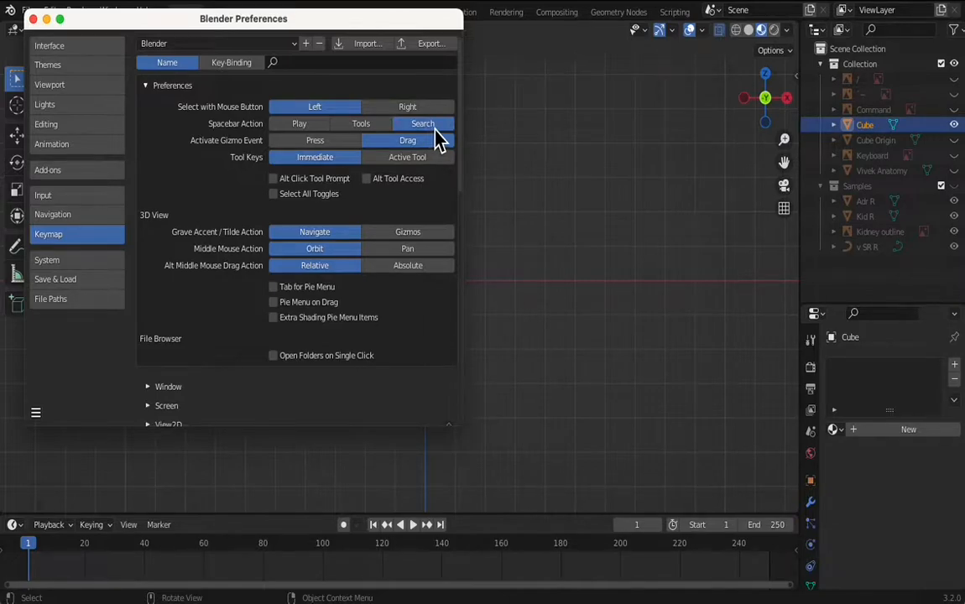
left_click(33, 19)
Step: Deselect the cube, look up "decima" in the command search, and clear the search text
left_click(473, 313)
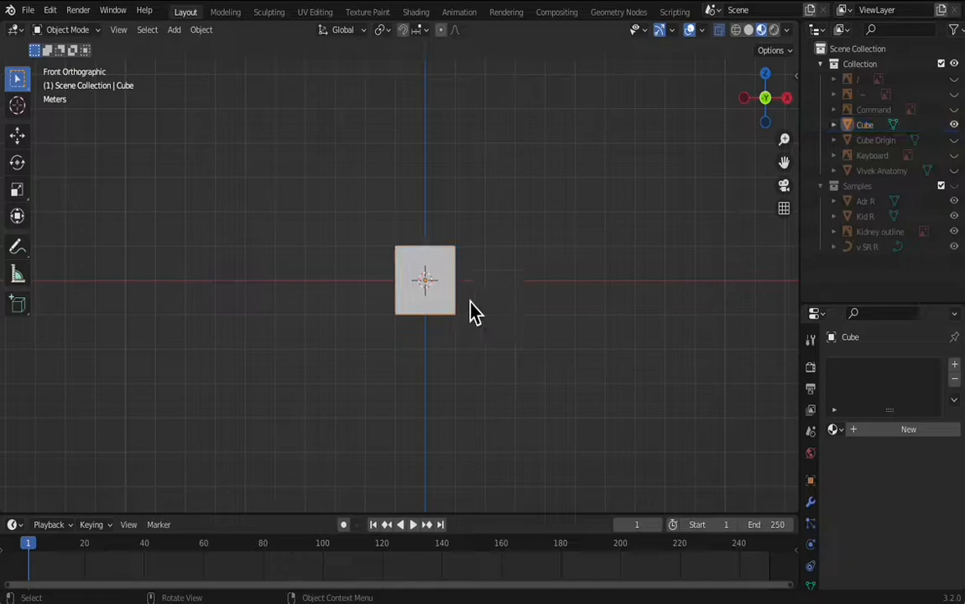
key("space")
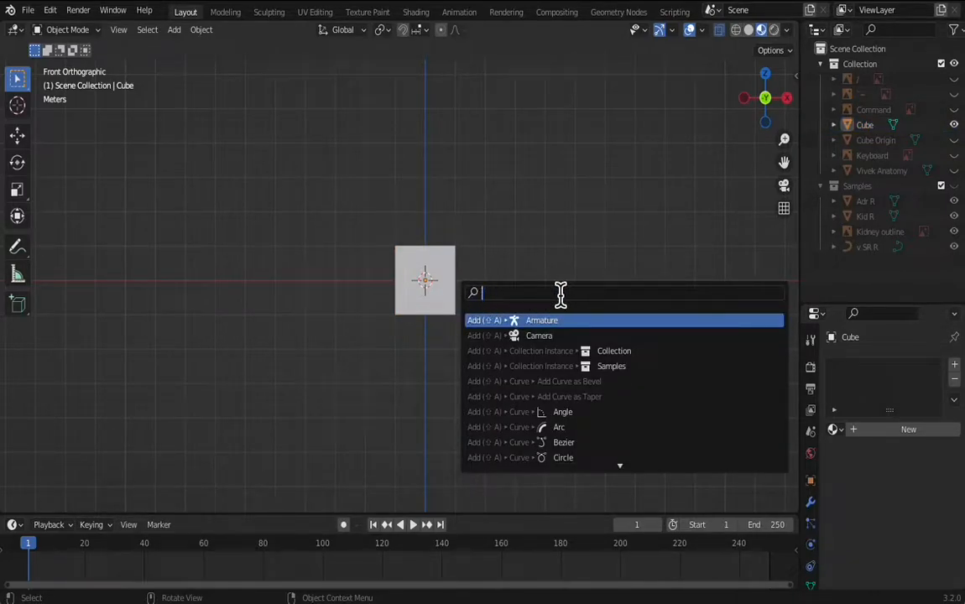
key("F3")
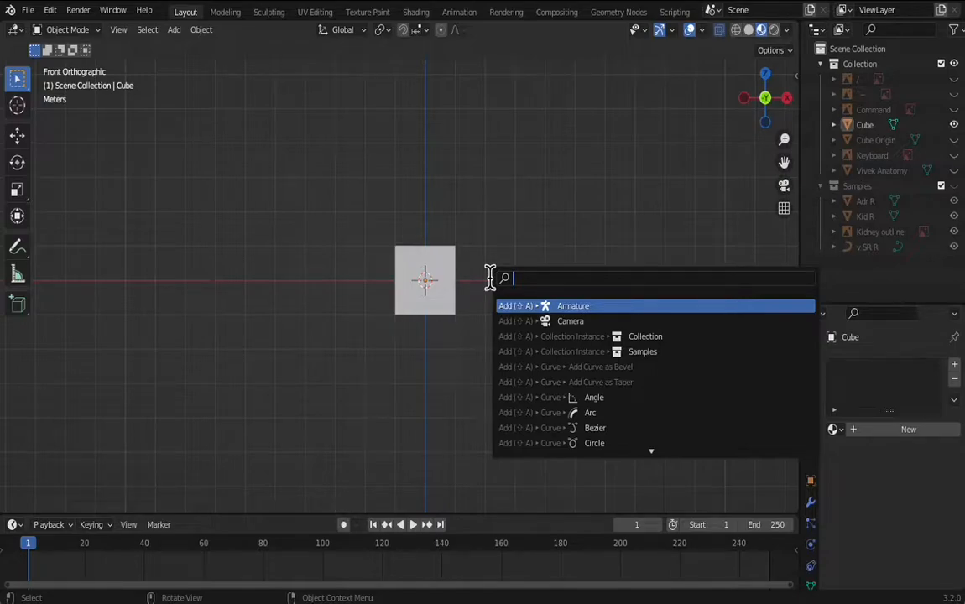
type("decima")
key("BackSpace")
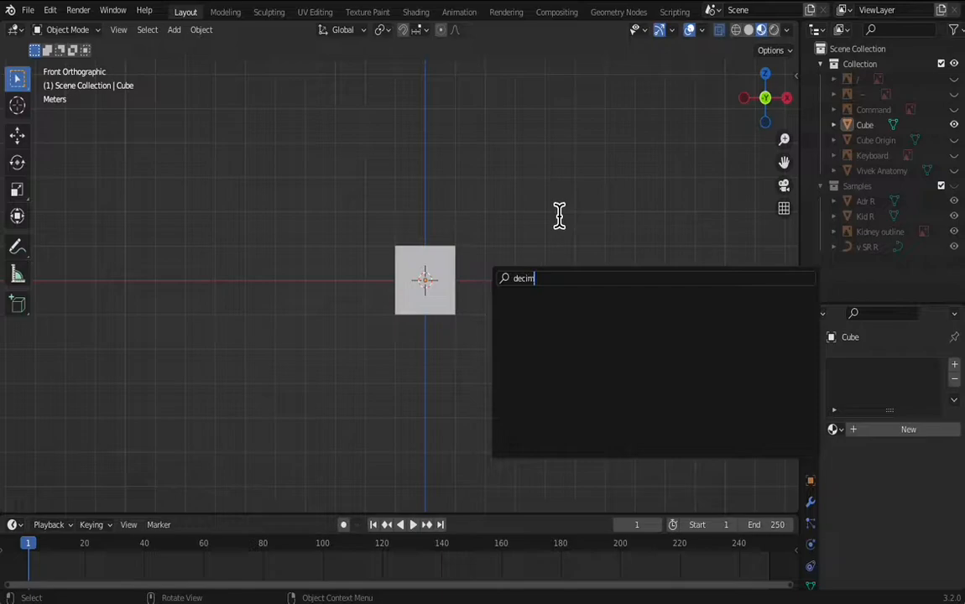
key("BackSpace")
key("BackSpace")
key("BackSpace")
key("BackSpace")
key("BackSpace")
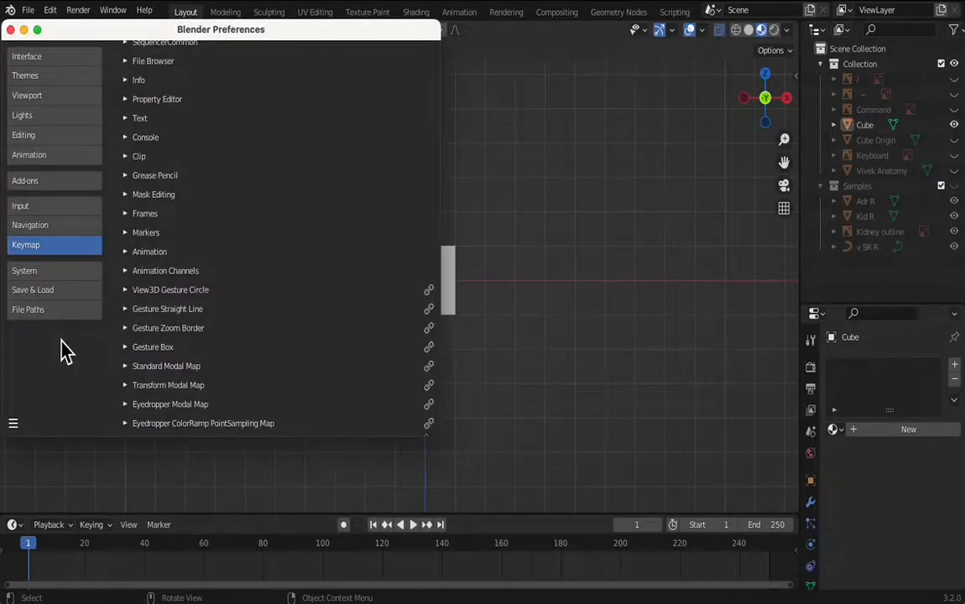
Step: Review the add-ons in the preferences, switching Add Mesh: Extra Objects off and back on
left_click(37, 187)
scroll(281, 172, "up", 3)
scroll(281, 176, "up", 10)
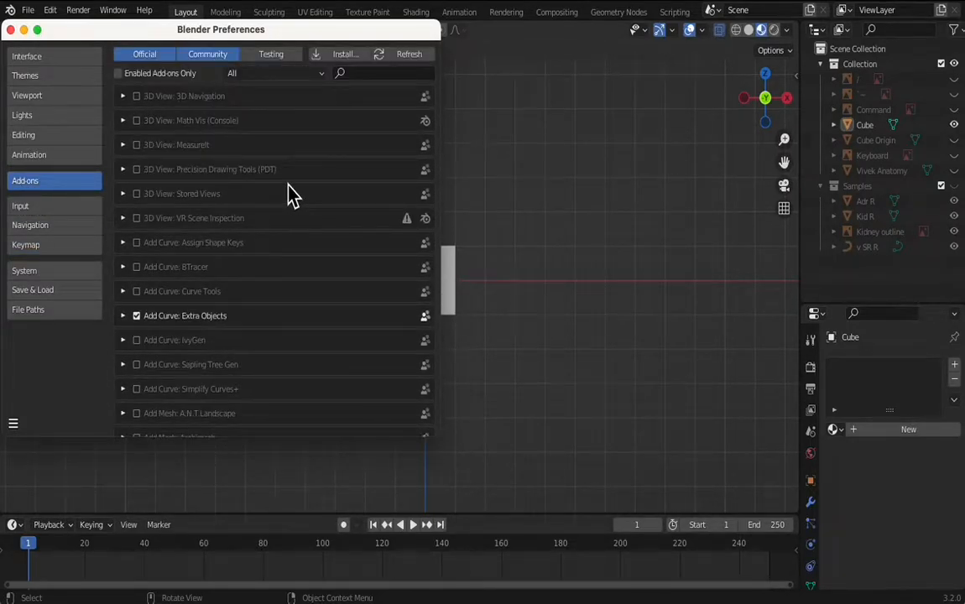
scroll(243, 205, "down", 4)
scroll(243, 205, "down", 5)
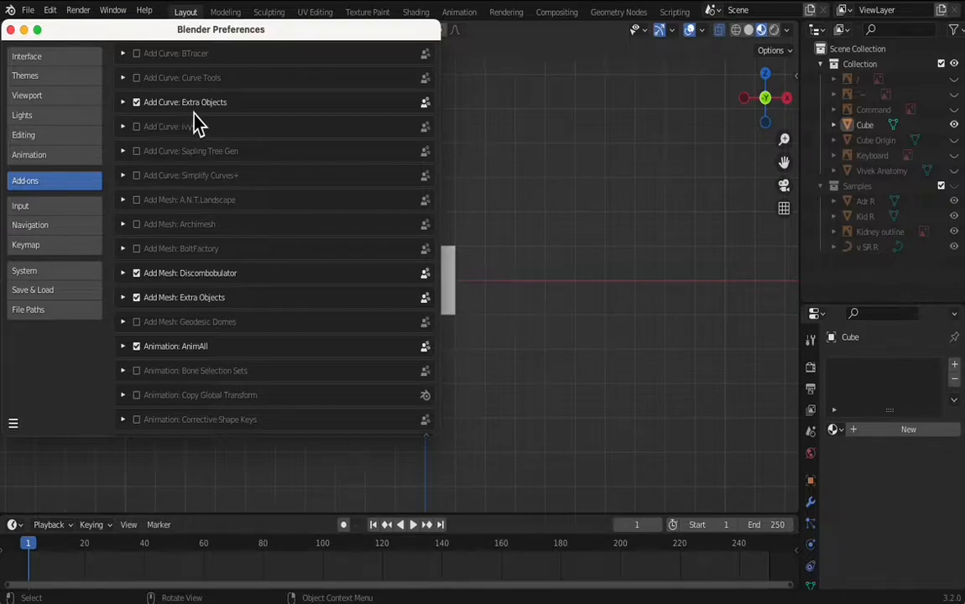
scroll(183, 256, "down", 1)
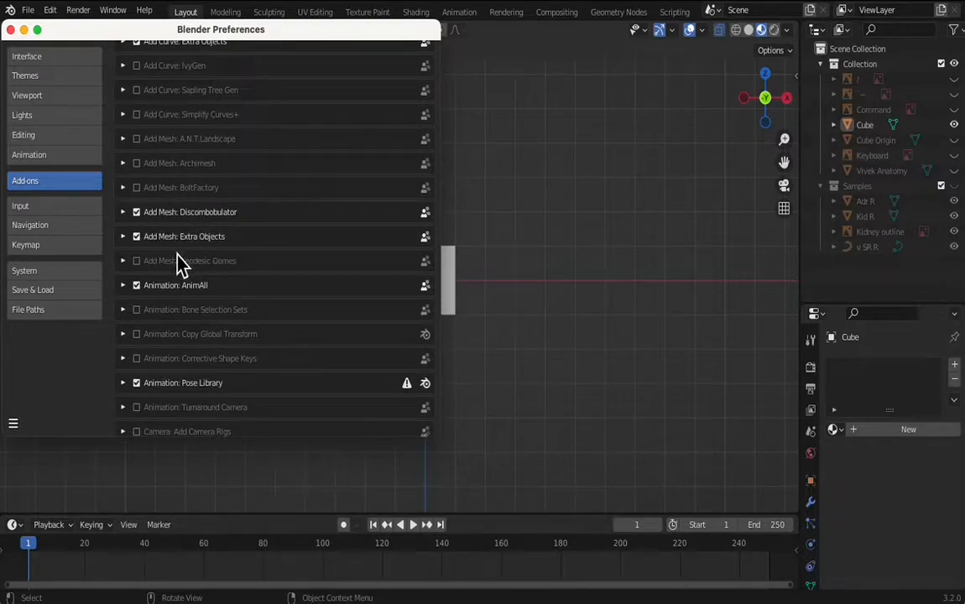
left_click(138, 238)
left_click(138, 239)
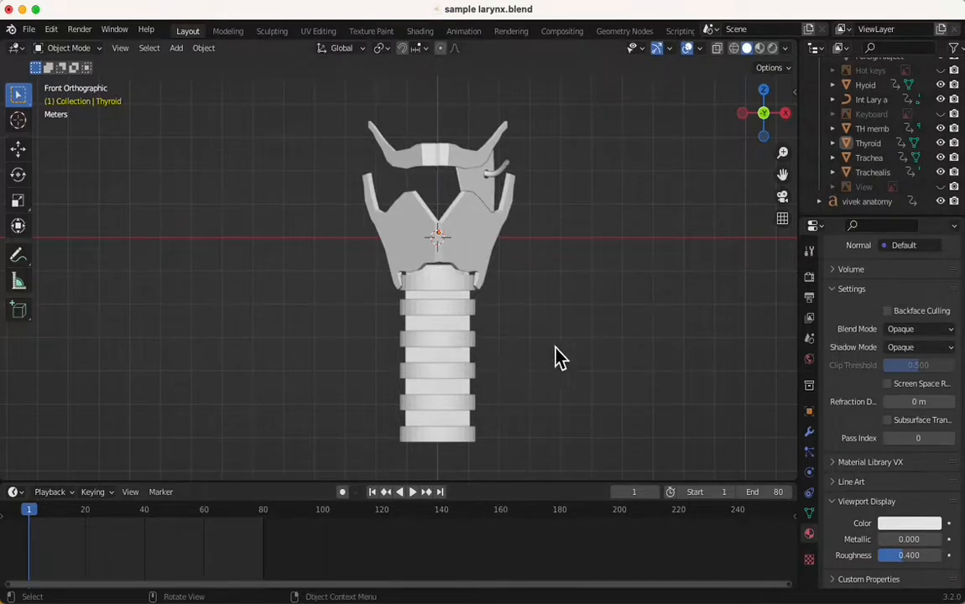
Step: Inspect the larynx model in perspective from an oblique side angle and from the front
middle_click_drag(592, 266, 545, 300)
scroll(540, 278, "up", 1)
scroll(540, 279, "down", 1)
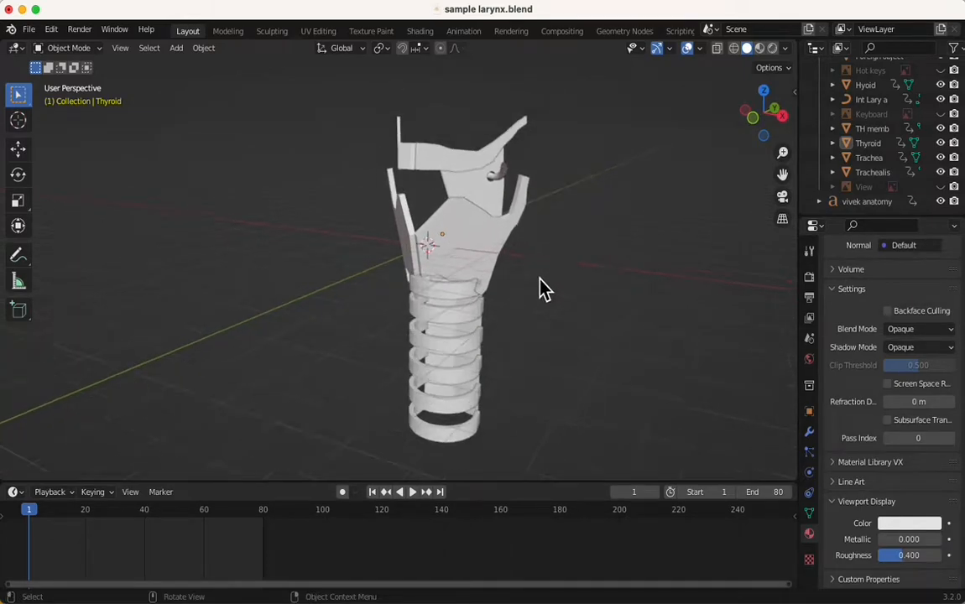
middle_click_drag(540, 310, 586, 319)
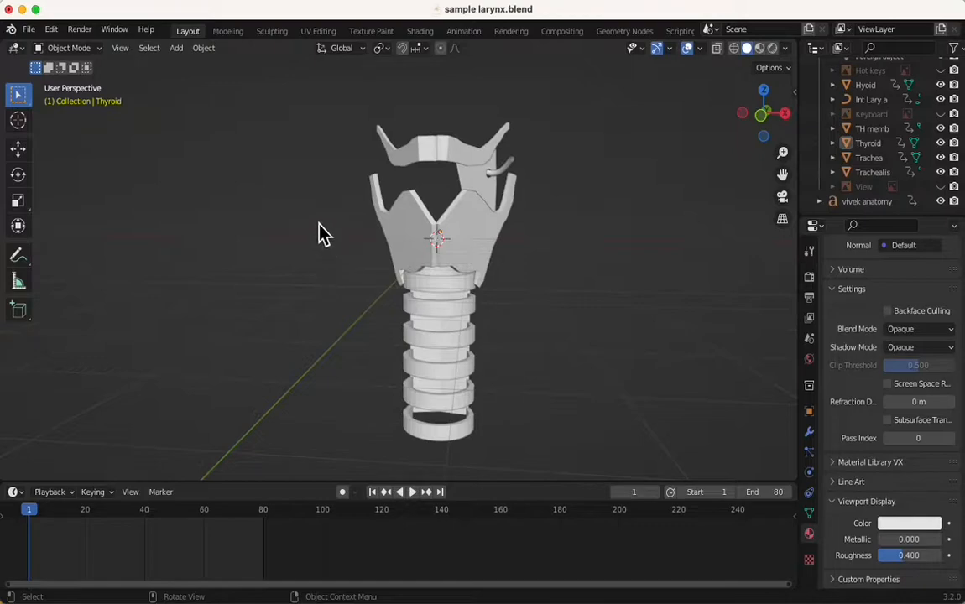
Step: Switch the thyroid cartilage to Edit Mode and back to Object Mode
left_click(80, 48)
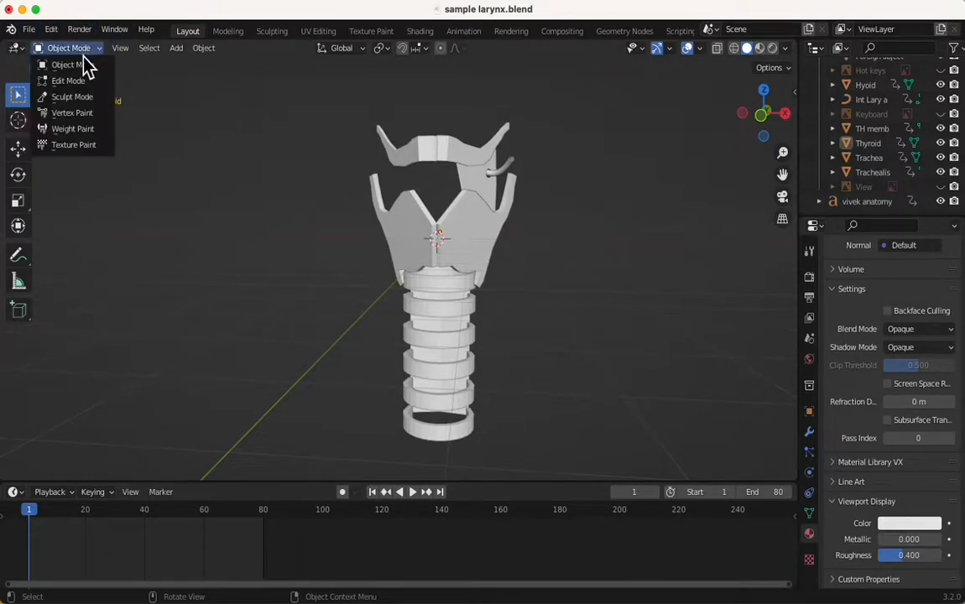
left_click(75, 83)
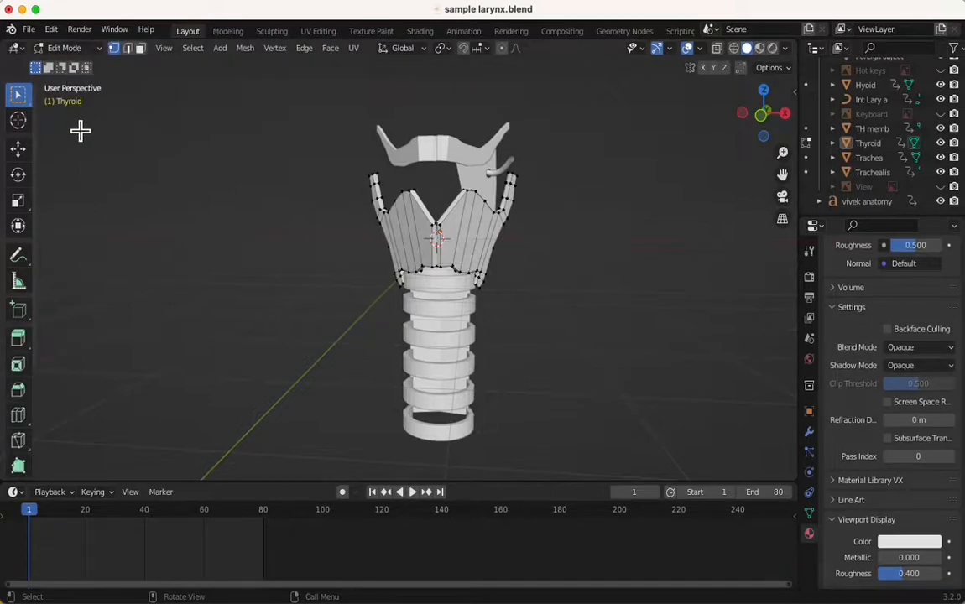
left_click(97, 50)
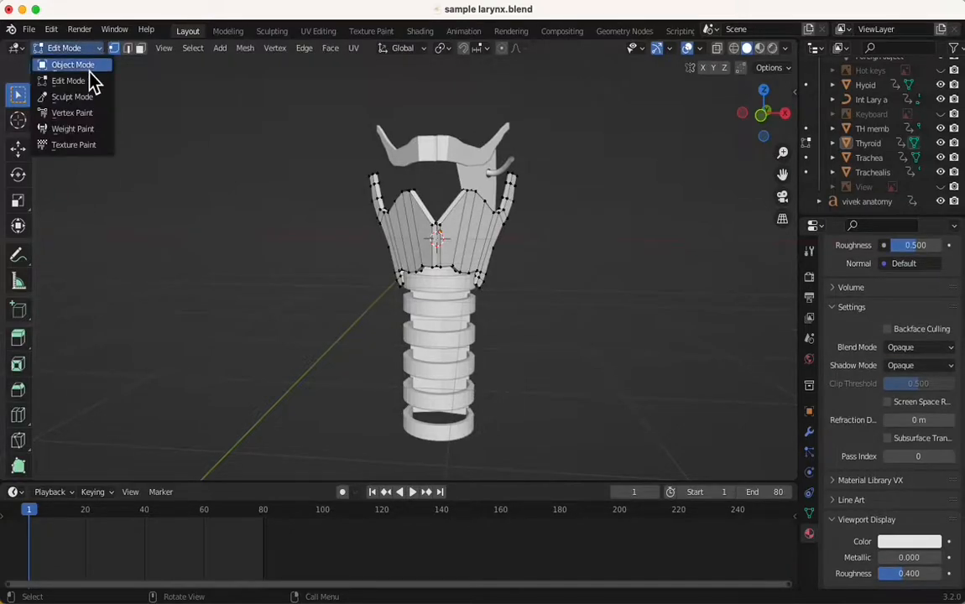
left_click(74, 65)
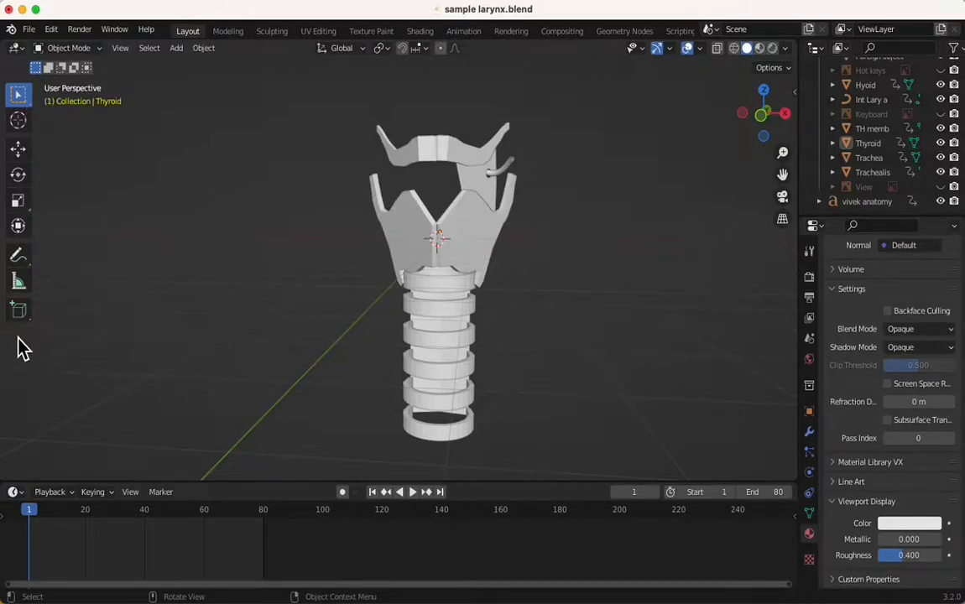
Step: Examine the tools available in Edit Mode for the thyroid cartilage, and return to Object Mode
left_click(73, 47)
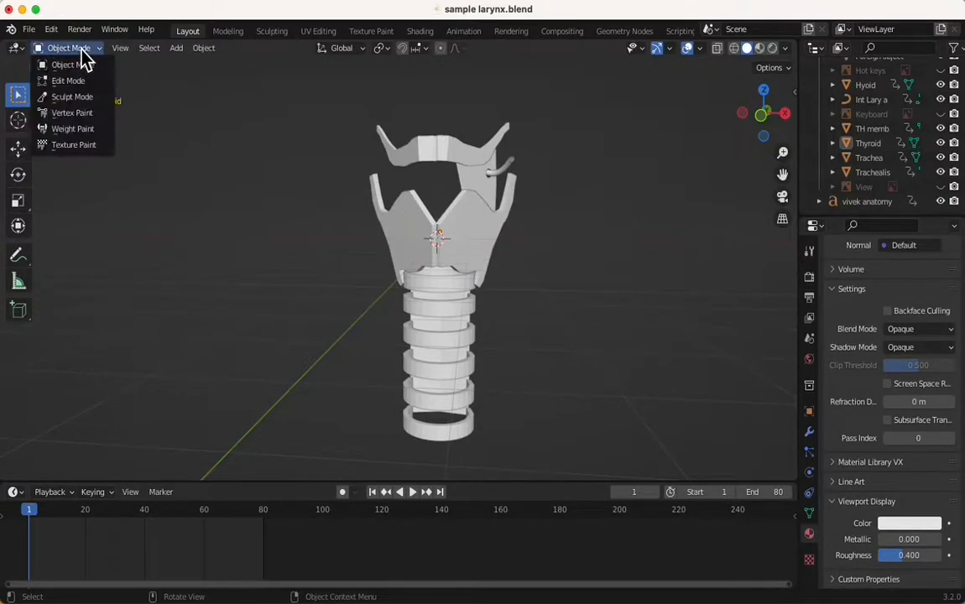
left_click(71, 83)
scroll(18, 220, "down", 5)
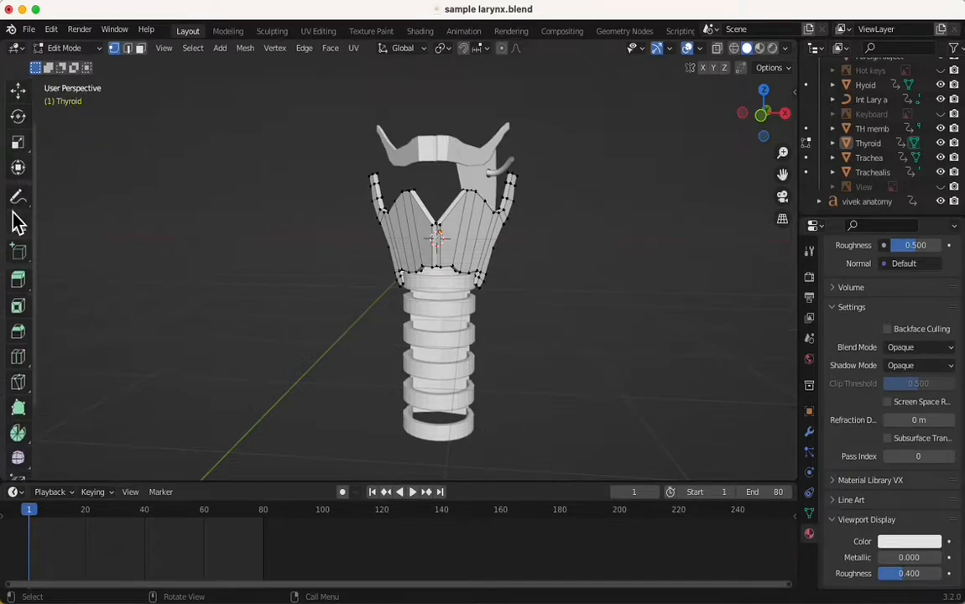
scroll(17, 220, "down", 1)
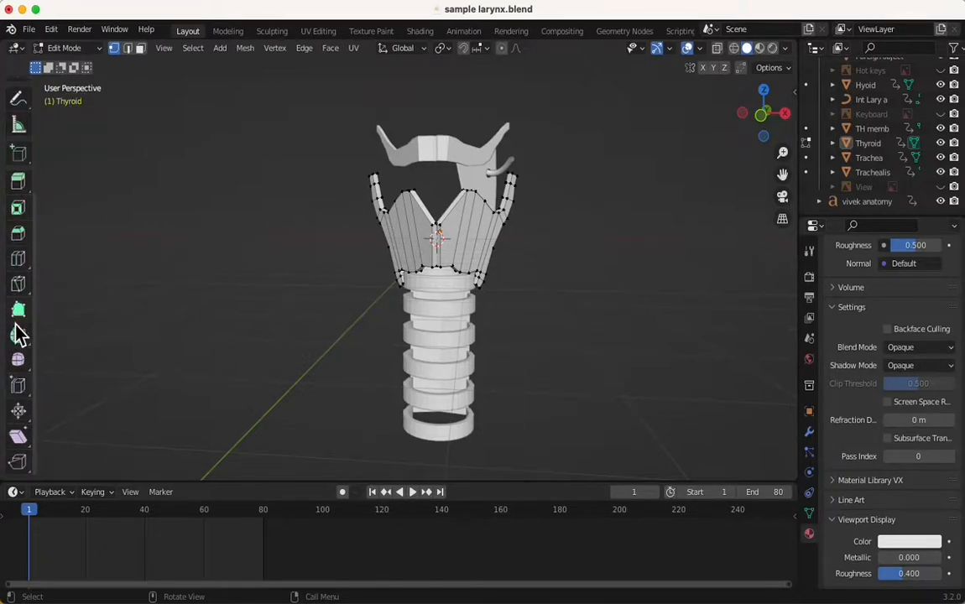
scroll(22, 336, "up", 6)
left_click(80, 47)
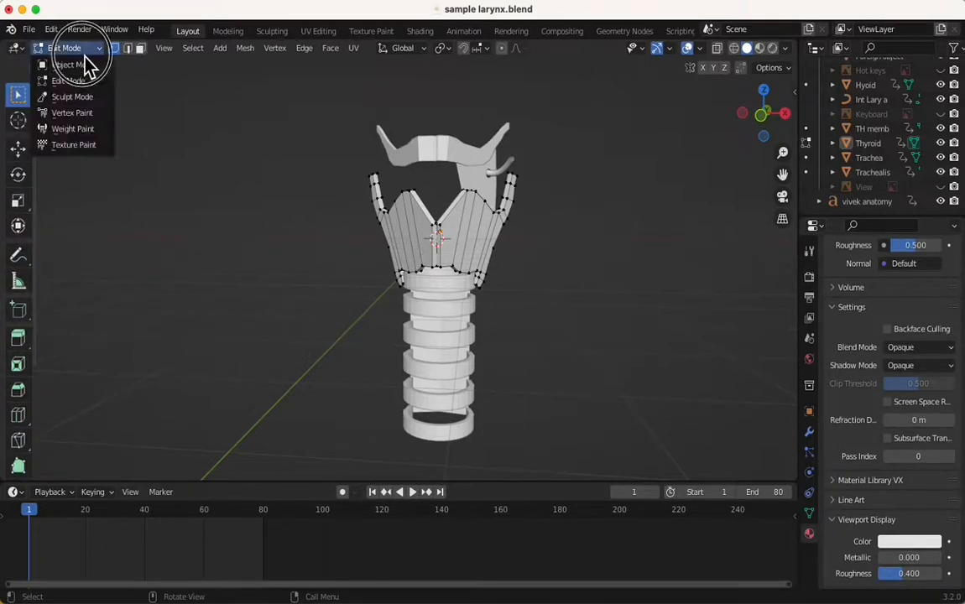
left_click(88, 67)
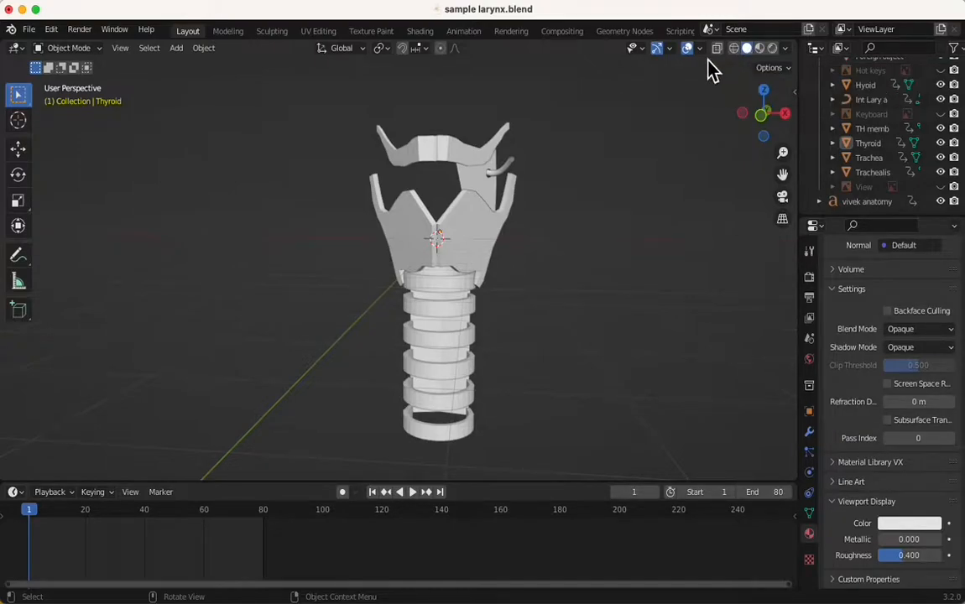
Step: Select the thyroid cartilage, trachea, thyrohyoid membrane and hyoid bone in turn
left_click(482, 256)
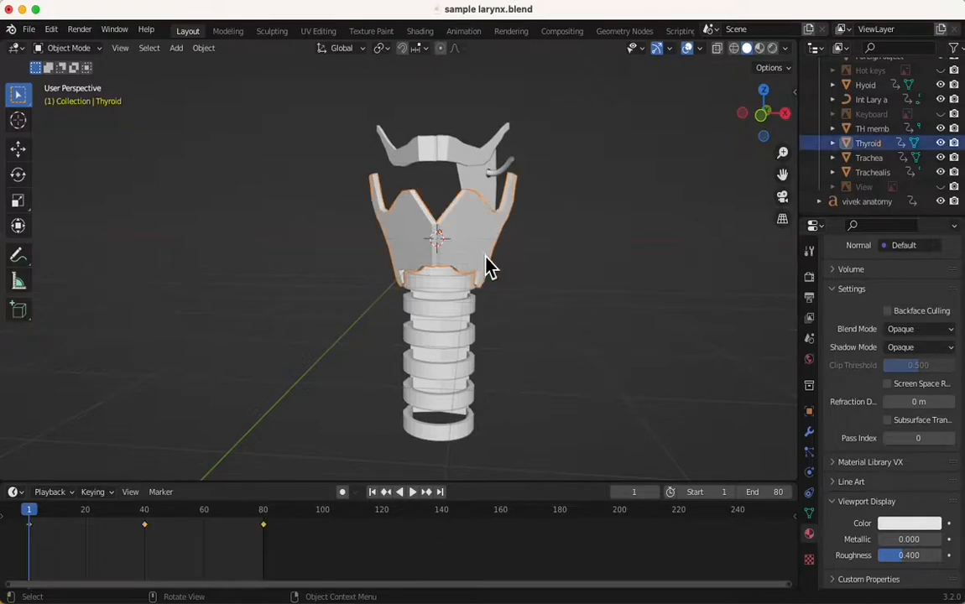
left_click(459, 319)
left_click(483, 185)
left_click(471, 156)
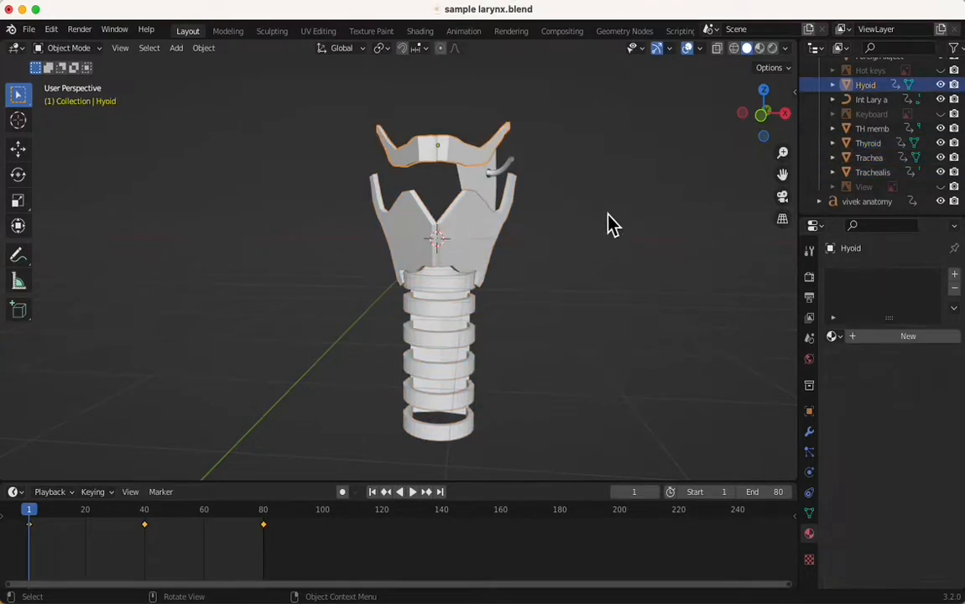
Step: Turn on X-ray display and view the see-through larynx model from an oblique angle
left_click(718, 53)
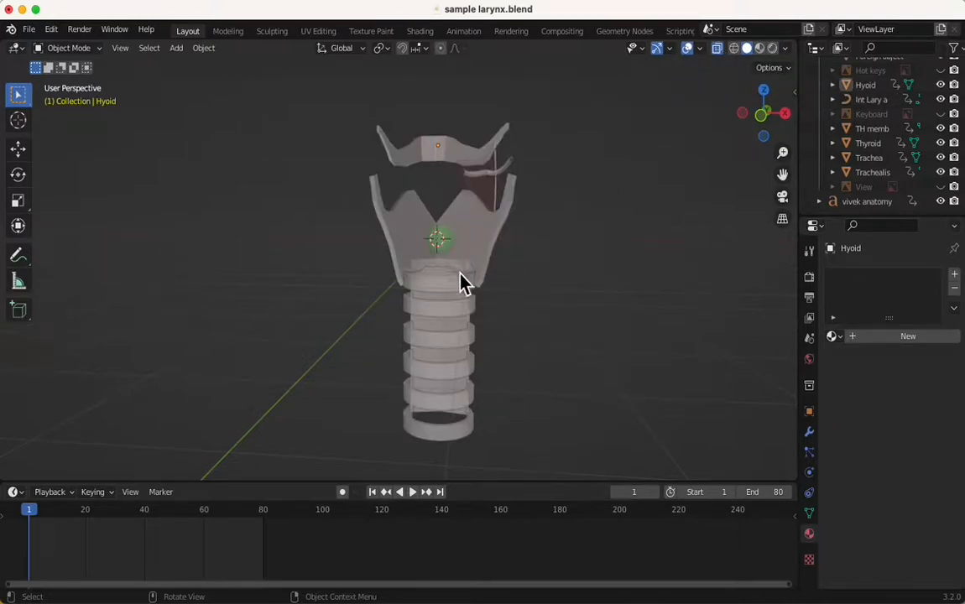
middle_click_drag(550, 281, 519, 301)
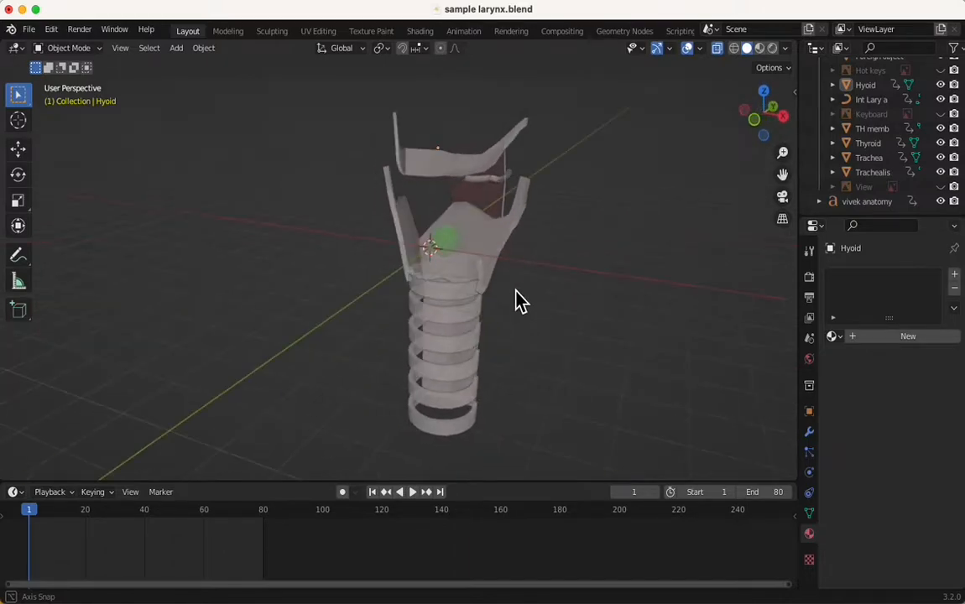
Step: Select the foreign object inside the larynx and turn off X-ray display
left_click(461, 263)
left_click(463, 262)
middle_click_drag(502, 295, 474, 277)
middle_click_drag(489, 323, 555, 351)
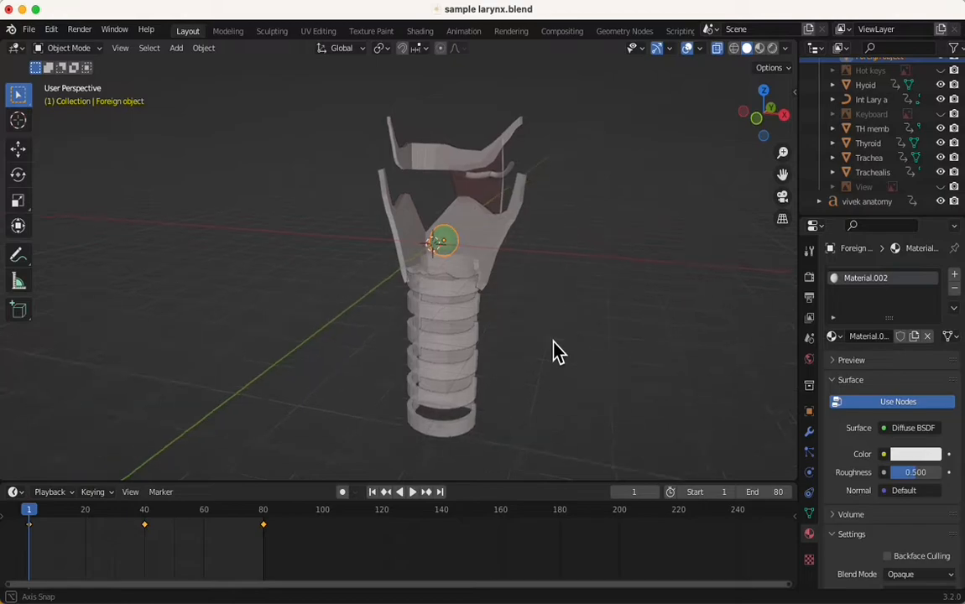
left_click(718, 50)
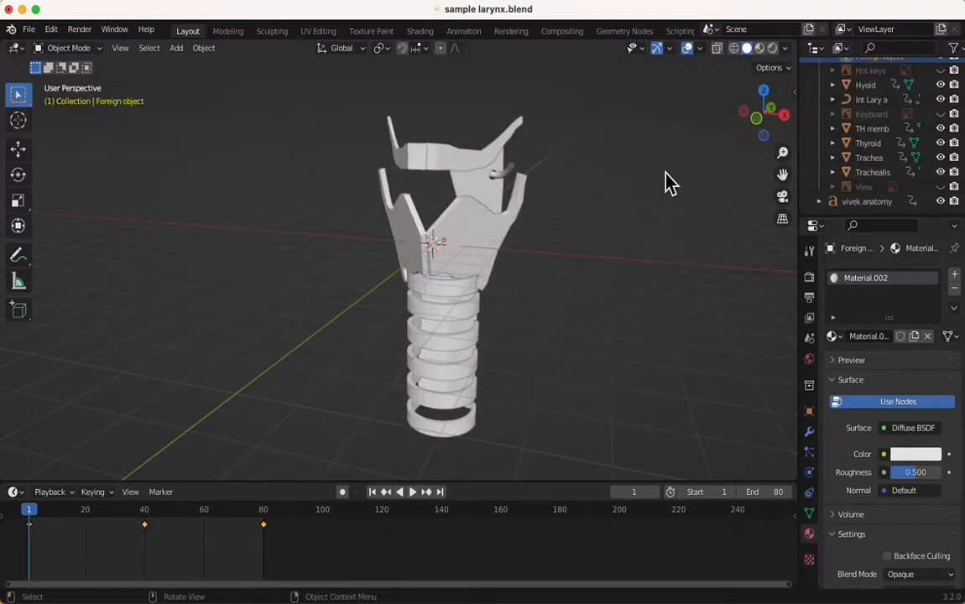
middle_click_drag(603, 304, 612, 294)
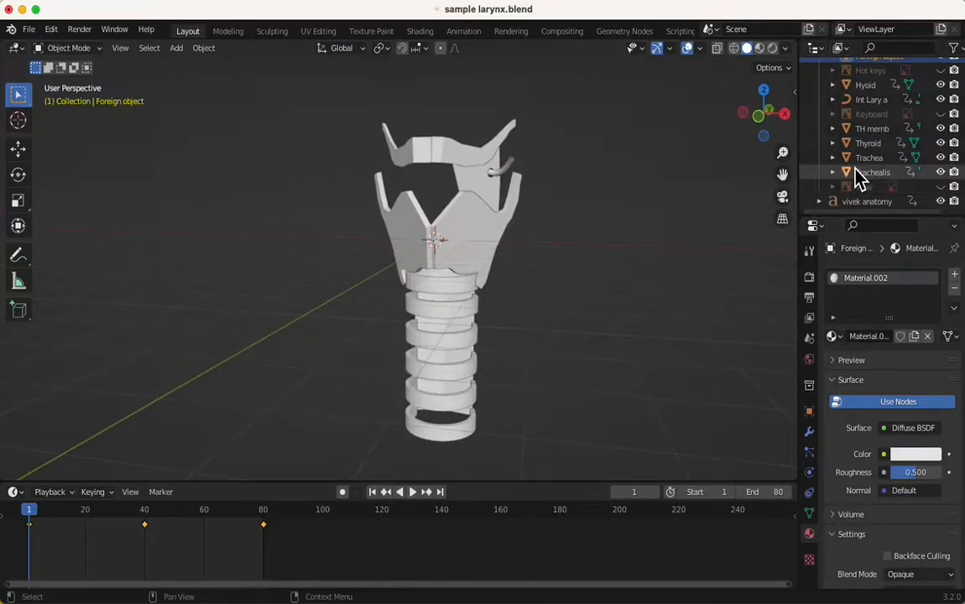
Step: Select the thyroid cartilage, thyrohyoid membrane, hyoid bone and cricoid in the model to find each one's entry in the object list
scroll(859, 176, "up", 3)
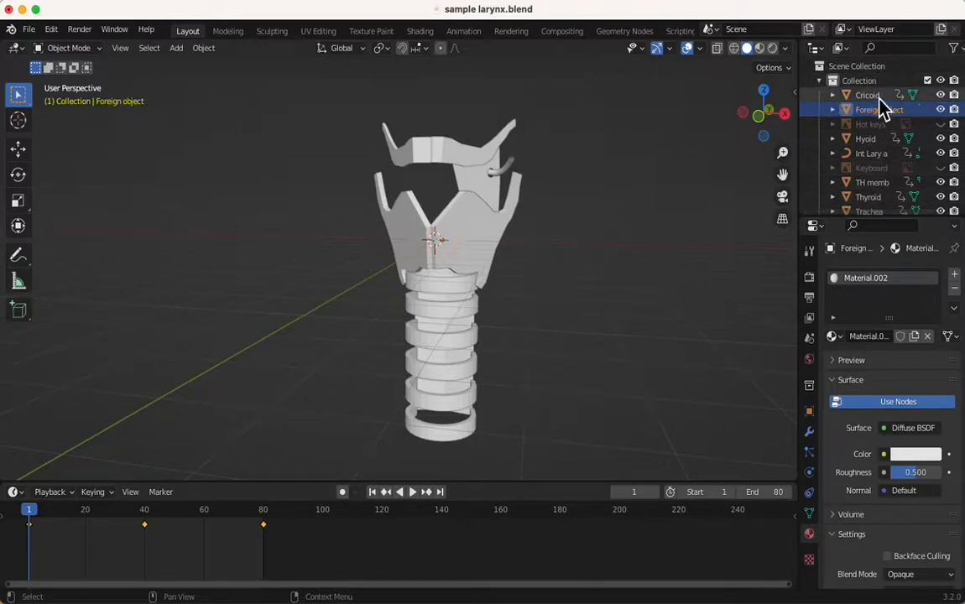
left_click(425, 245)
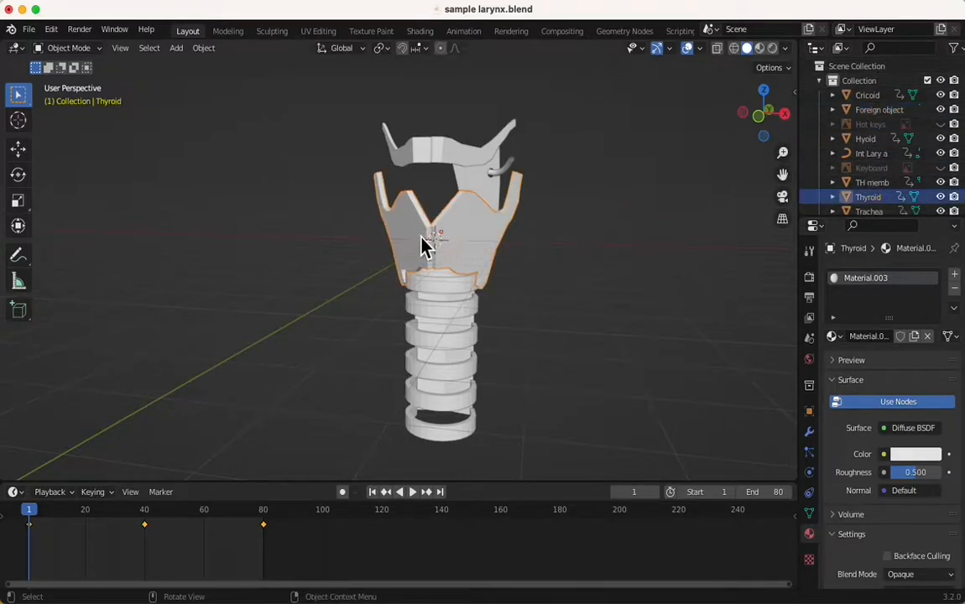
left_click(450, 158)
left_click(483, 196)
left_click(494, 196)
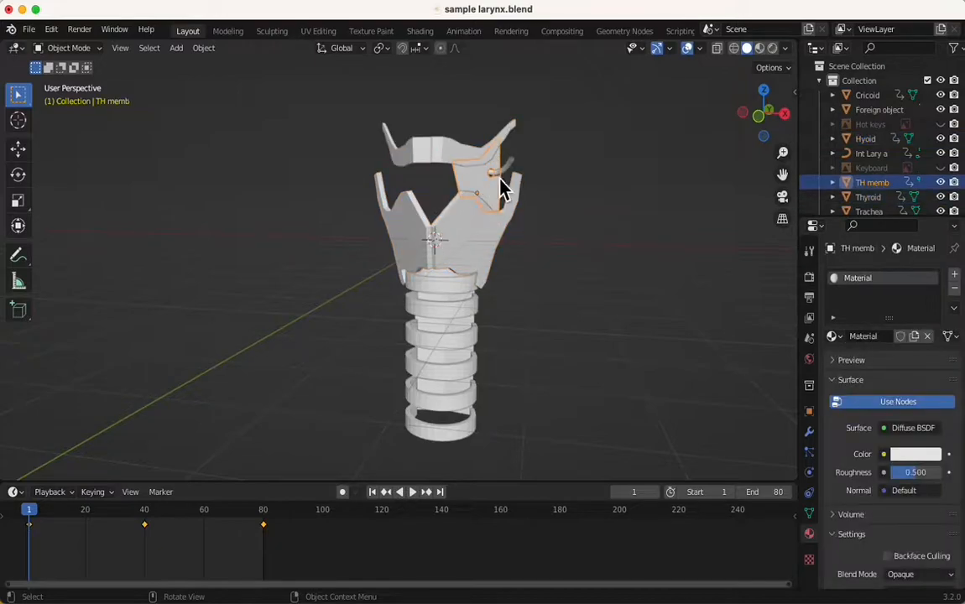
left_click(461, 157)
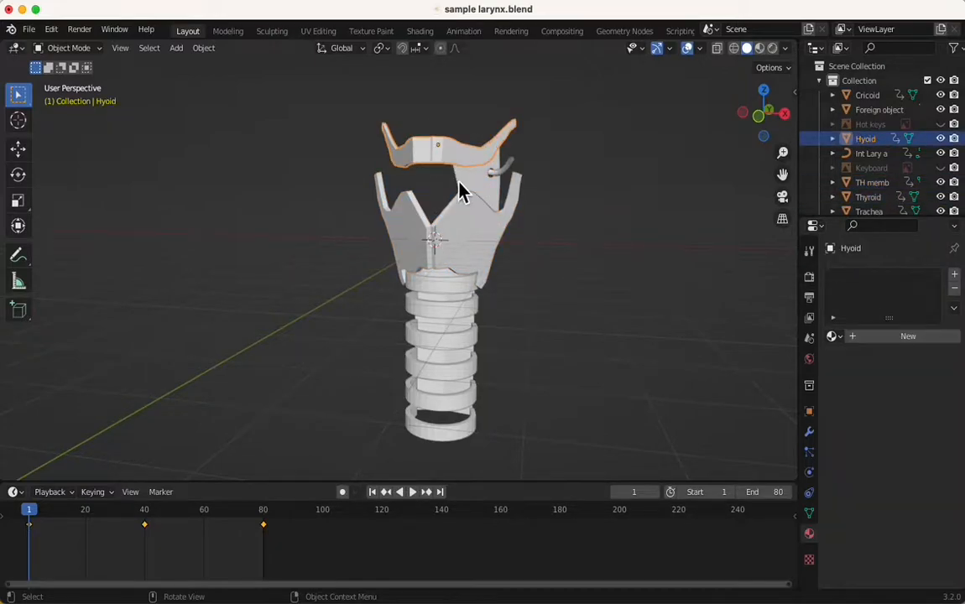
left_click(475, 250)
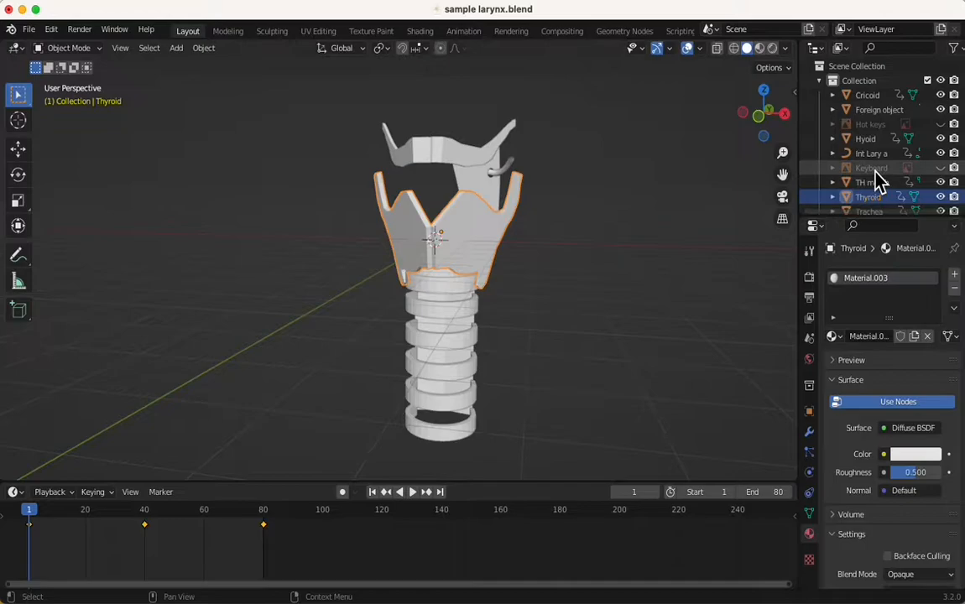
left_click(477, 156)
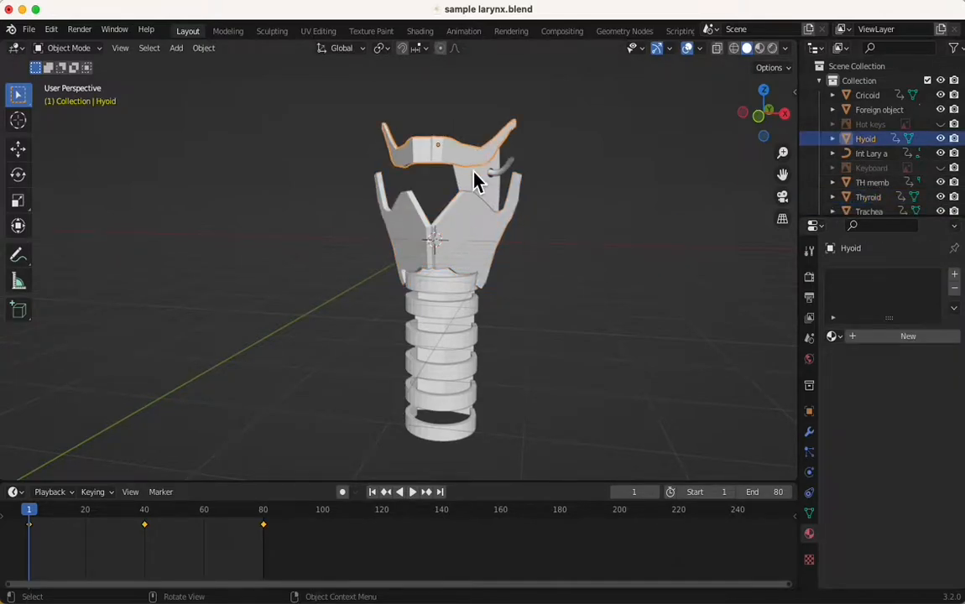
left_click(461, 287)
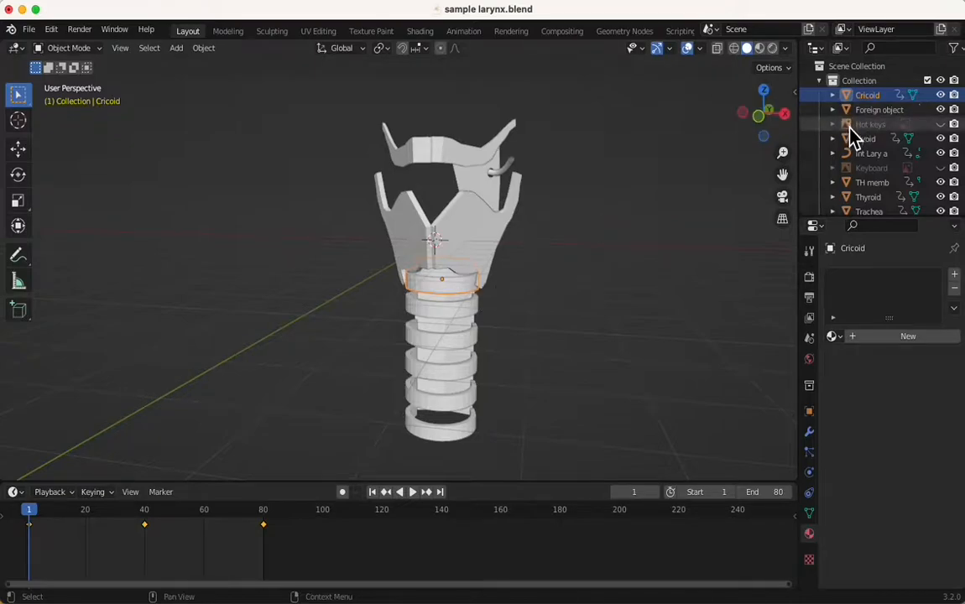
Step: Hide the hyoid bone in the viewport and show it again, and do the same with the thyroid cartilage
left_click(480, 164)
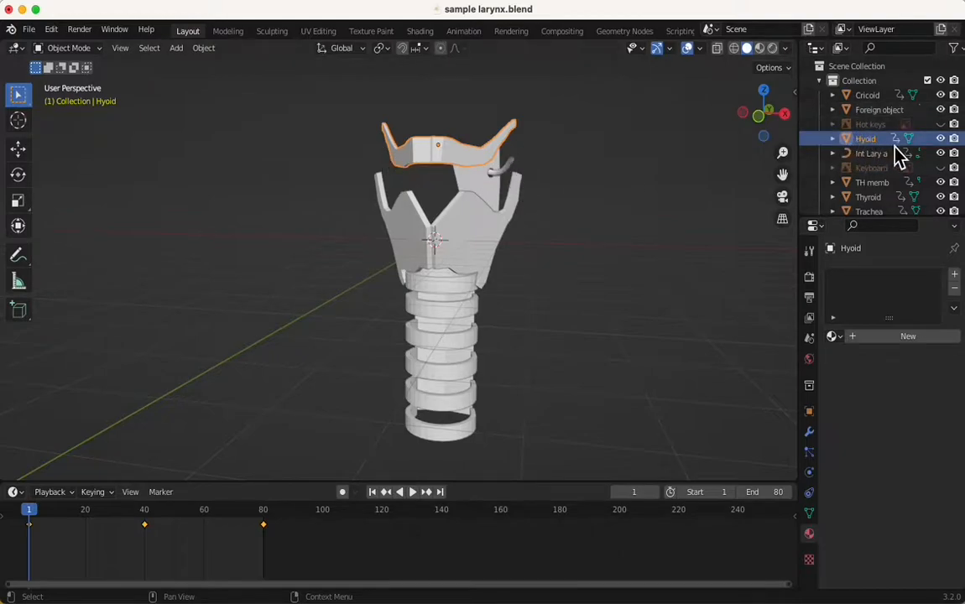
left_click(942, 139)
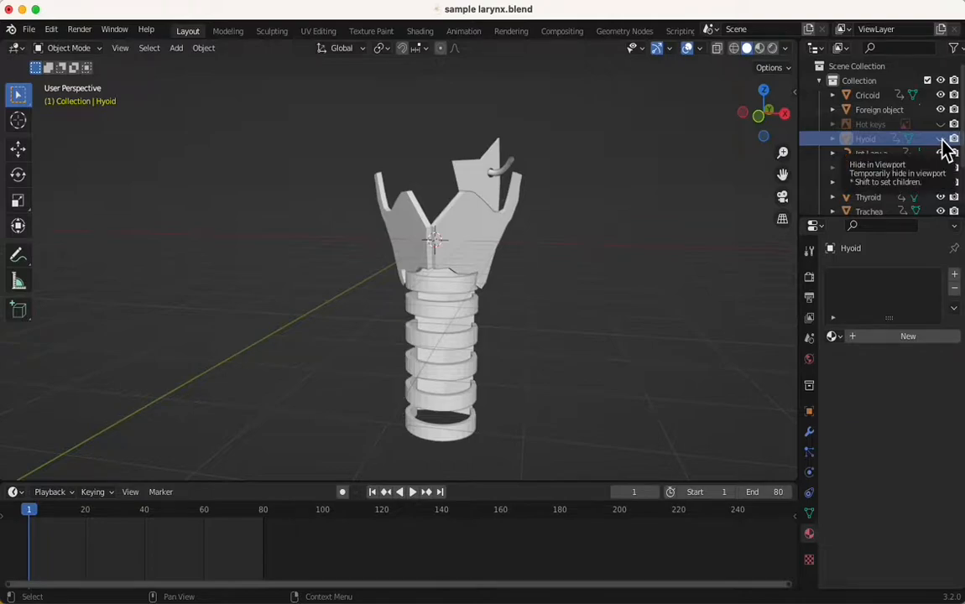
left_click(941, 139)
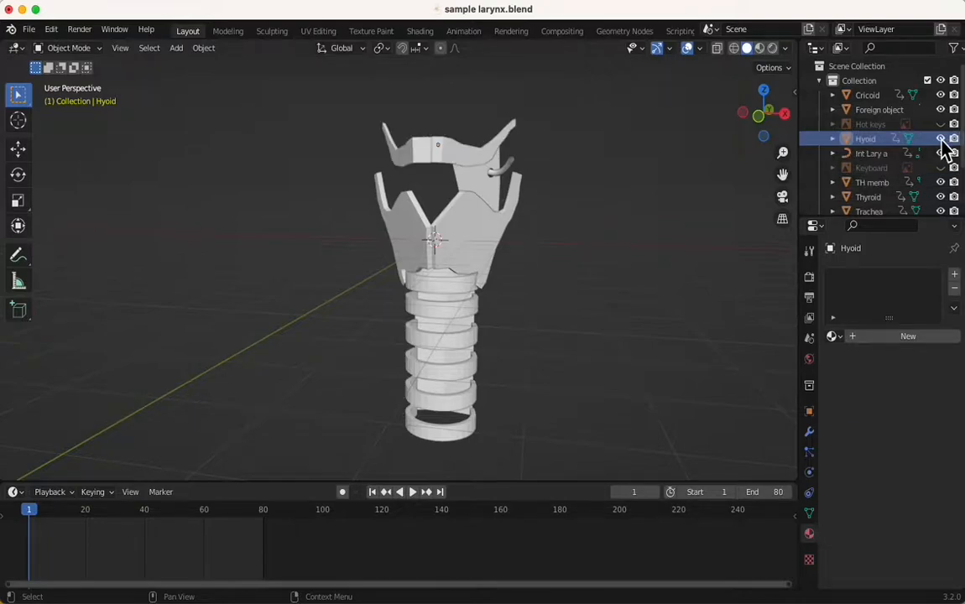
left_click(444, 204)
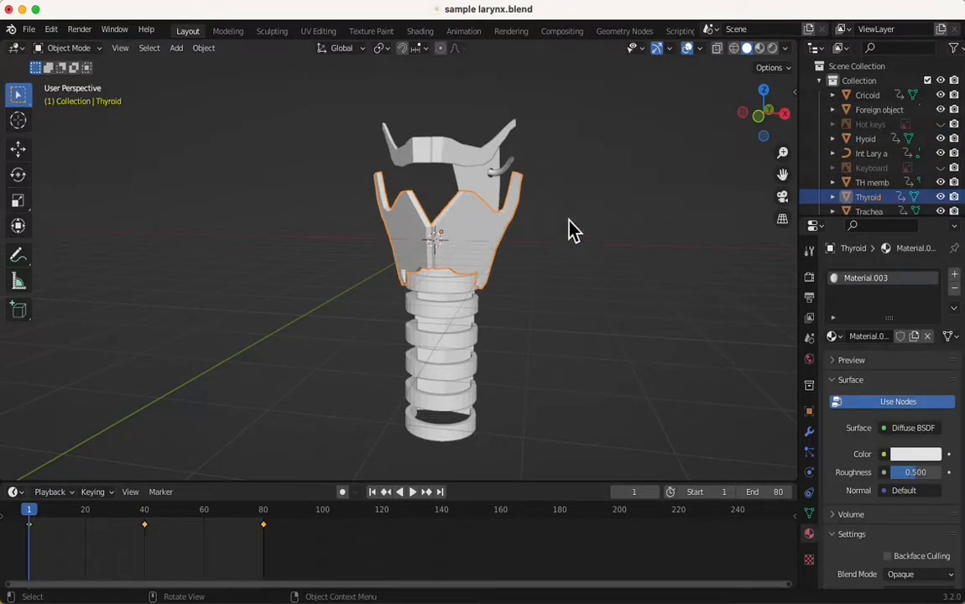
left_click(940, 197)
left_click(940, 198)
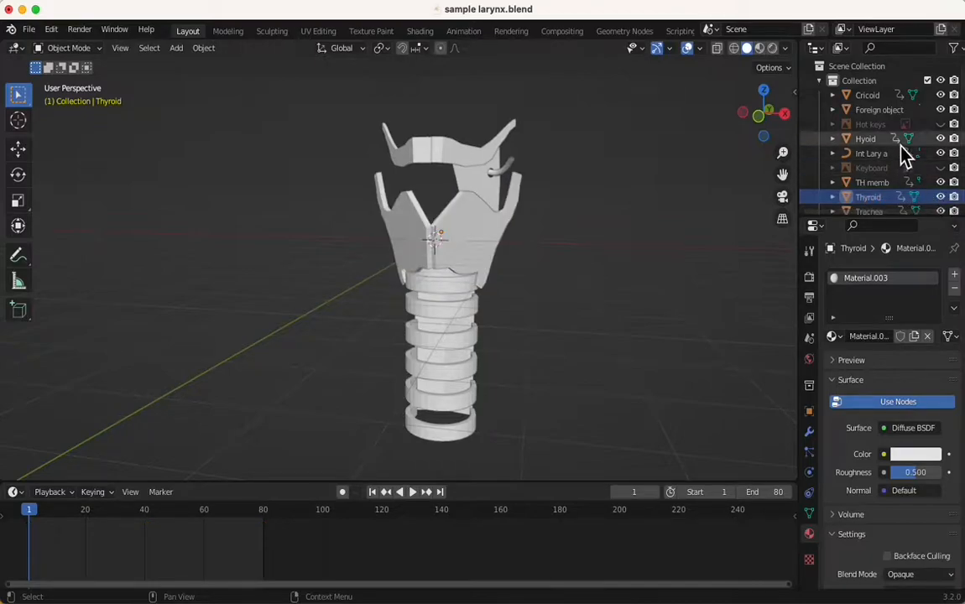
Step: Select the thyroid and the trachea by name from the scene's object list, and clear the selection
scroll(900, 153, "down", 3)
left_click(874, 147)
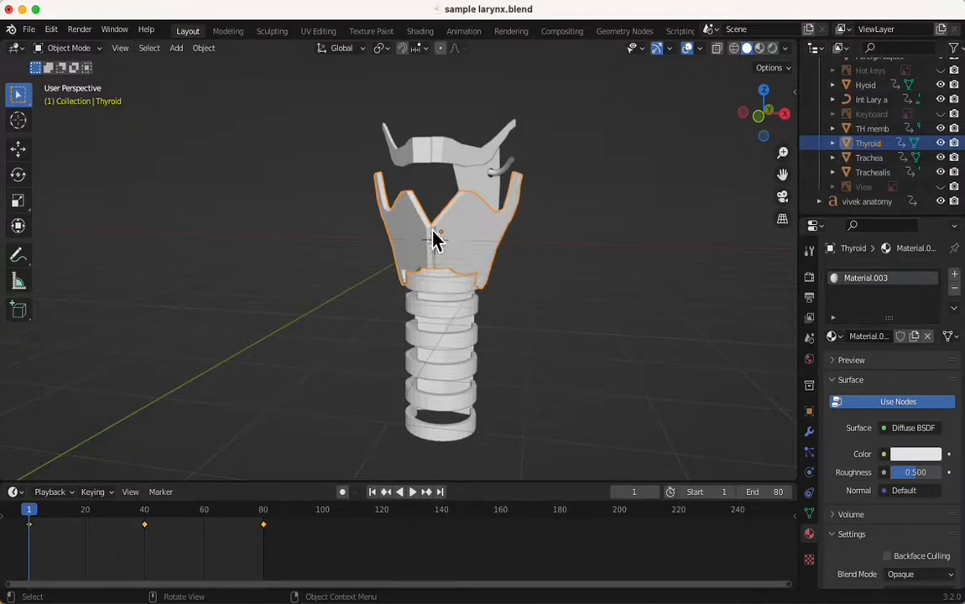
left_click(872, 159)
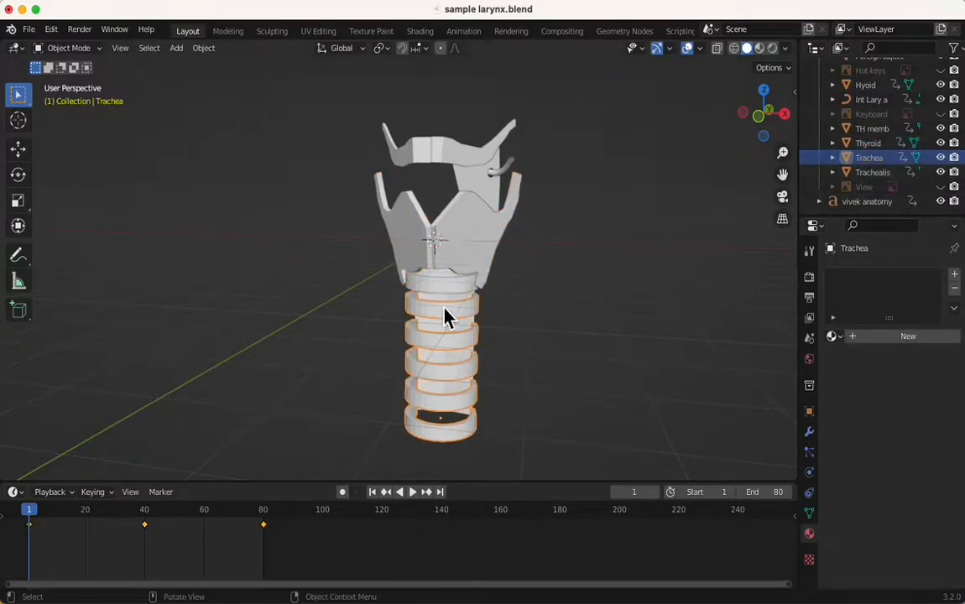
left_click(696, 216)
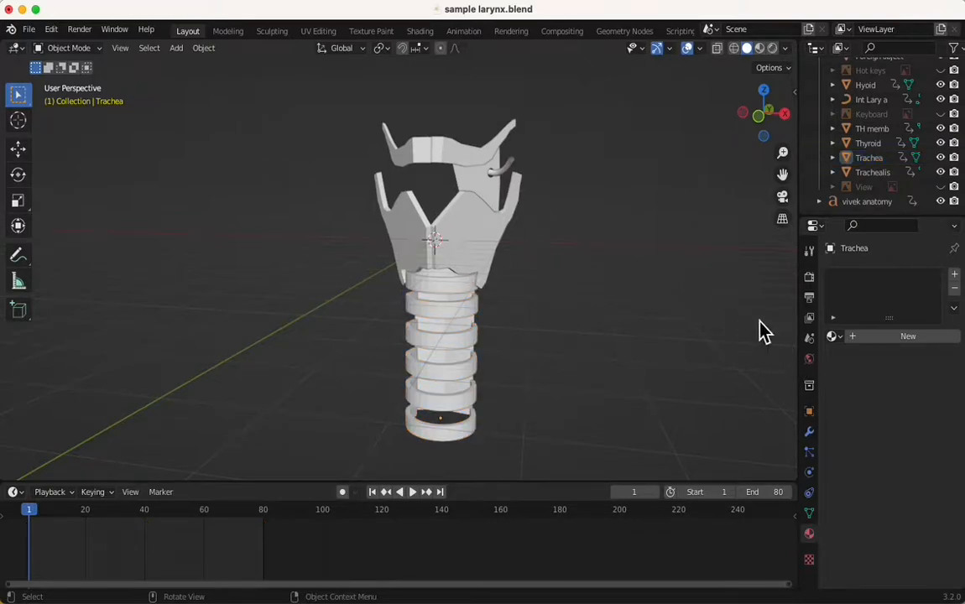
Step: Set the viewport display color of the thyroid cartilage's material to red and deselect the cartilage
left_click(476, 243)
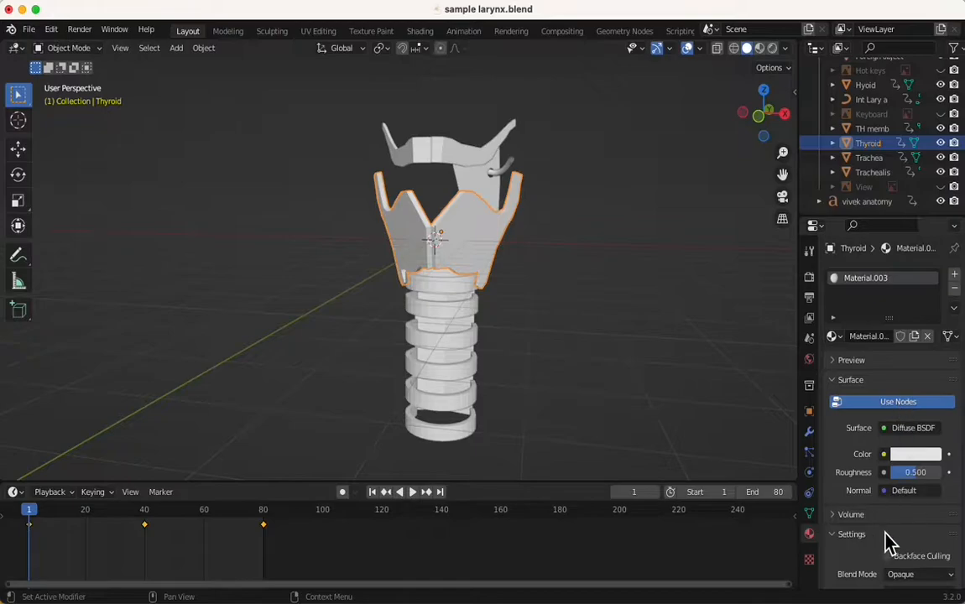
scroll(891, 540, "down", 7)
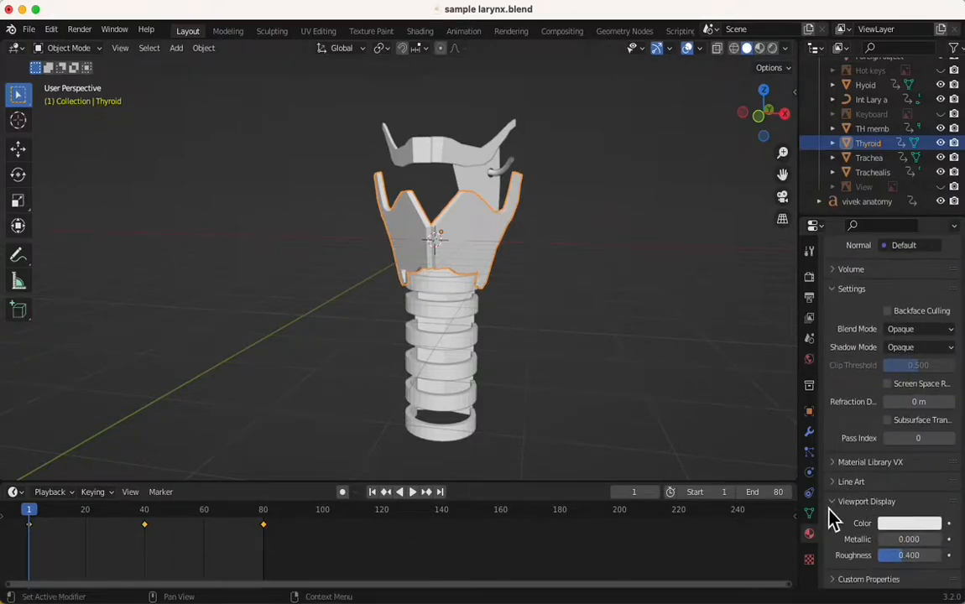
left_click(900, 525)
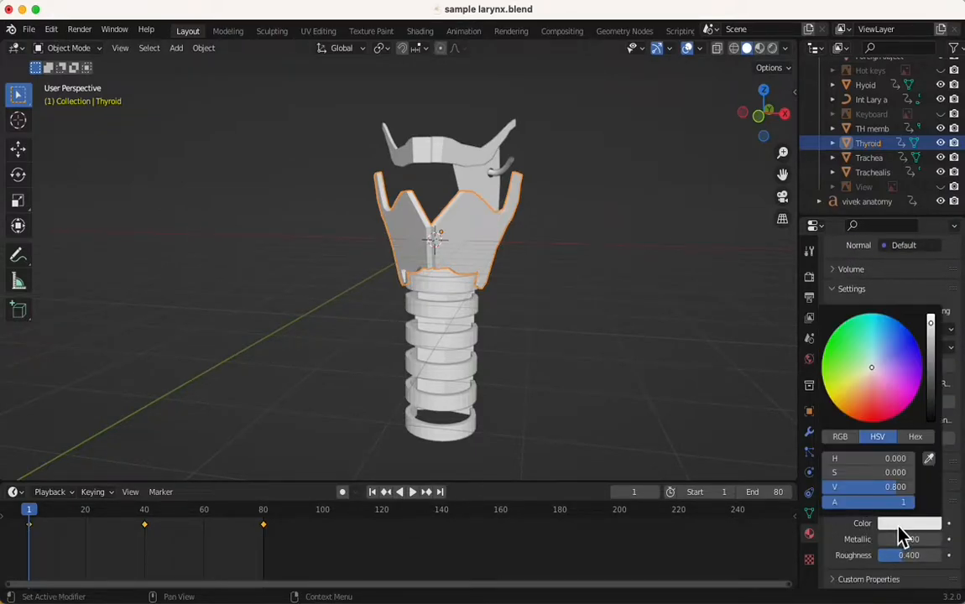
left_click(874, 418)
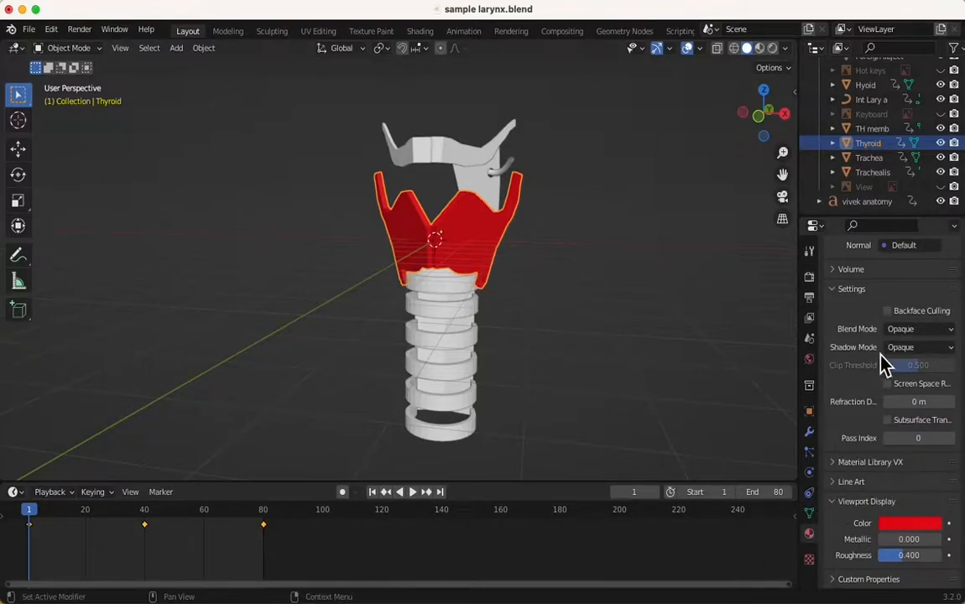
left_click(684, 403)
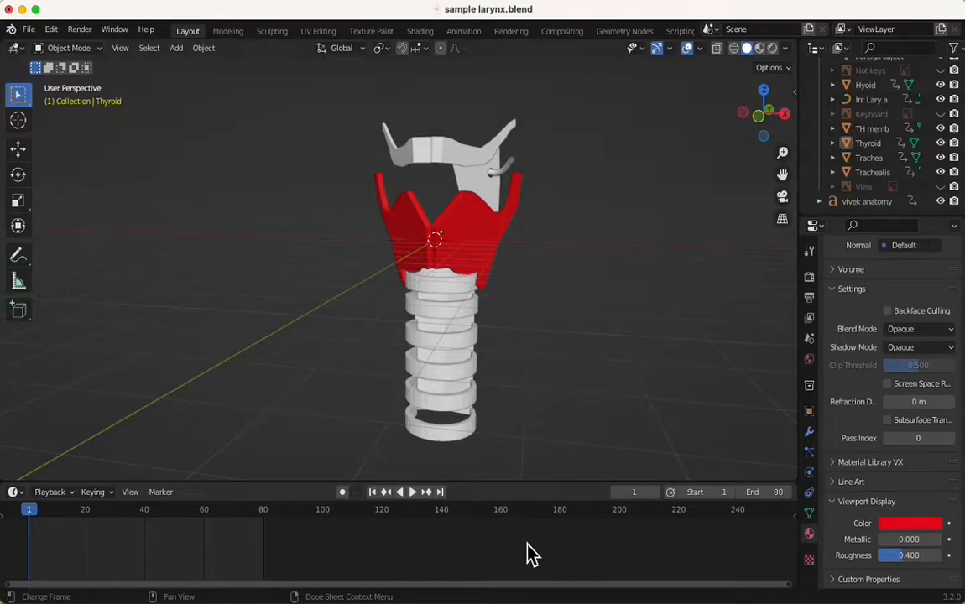
Step: Play the larynx animation from an oblique angle, stop it and return to frame 1
middle_click_drag(568, 394, 510, 248)
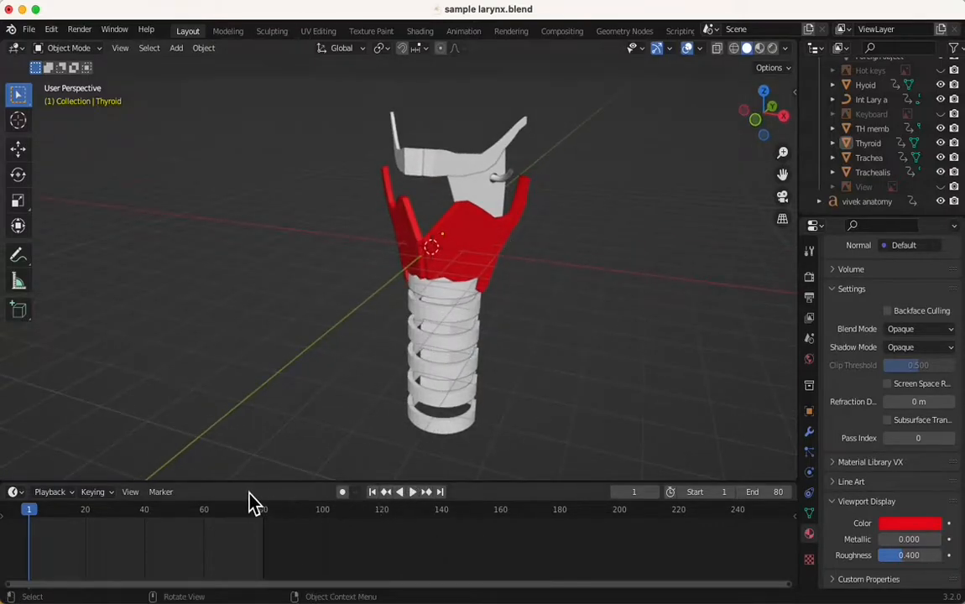
left_click(412, 494)
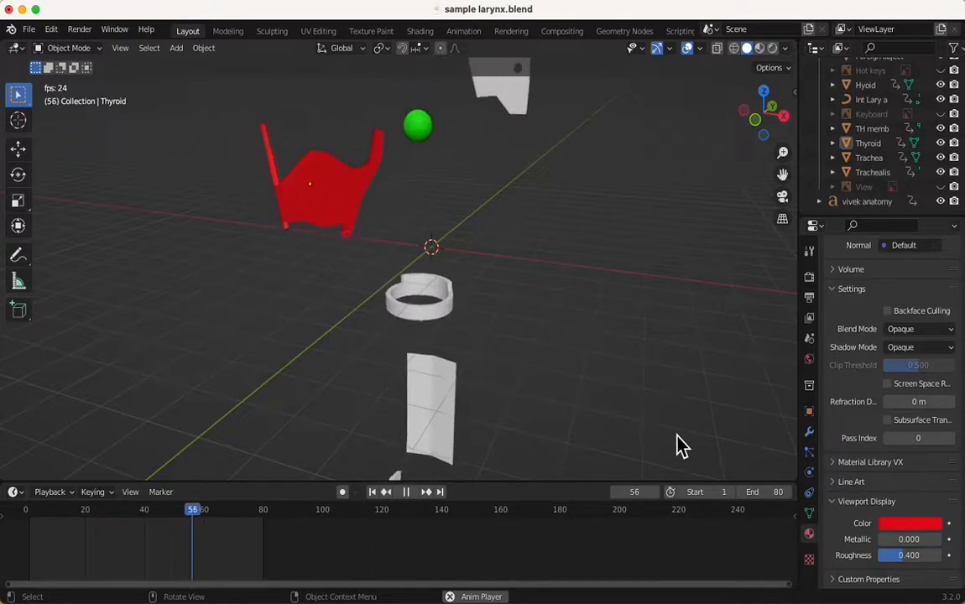
left_click(406, 493)
left_click(373, 492)
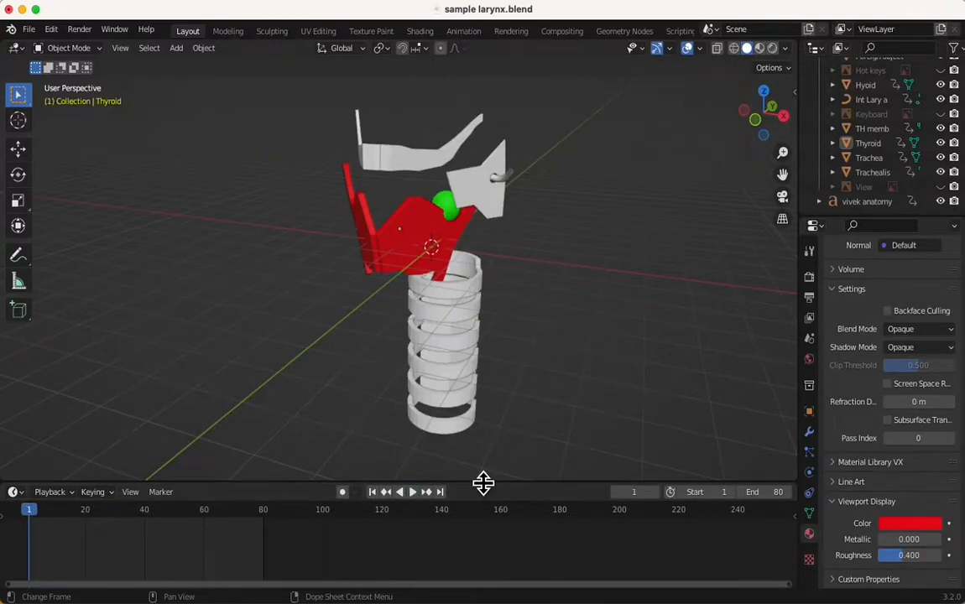
Step: Shrink the timeline area to a thin strip to enlarge the 3D viewport
left_click_drag(484, 483, 494, 577)
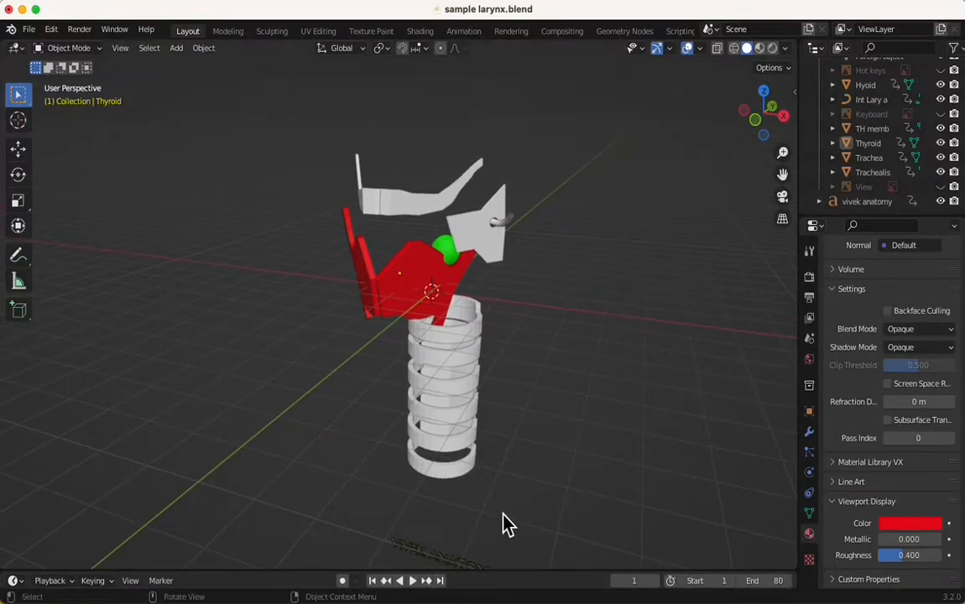
middle_click_drag(503, 522, 431, 529)
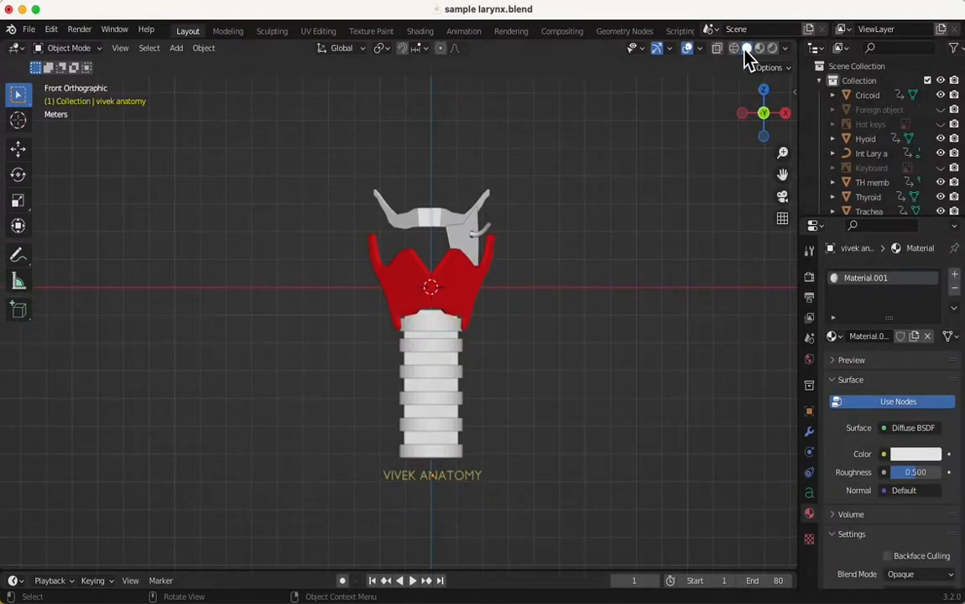
Step: Set the solid viewport shading color to Random and view the larynx parts from an oblique angle
left_click(786, 50)
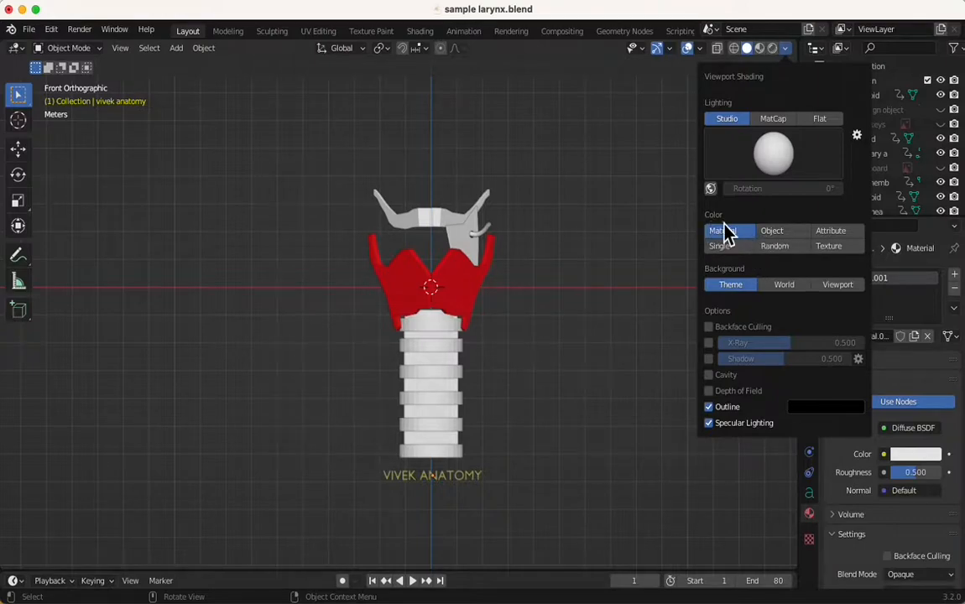
left_click(777, 253)
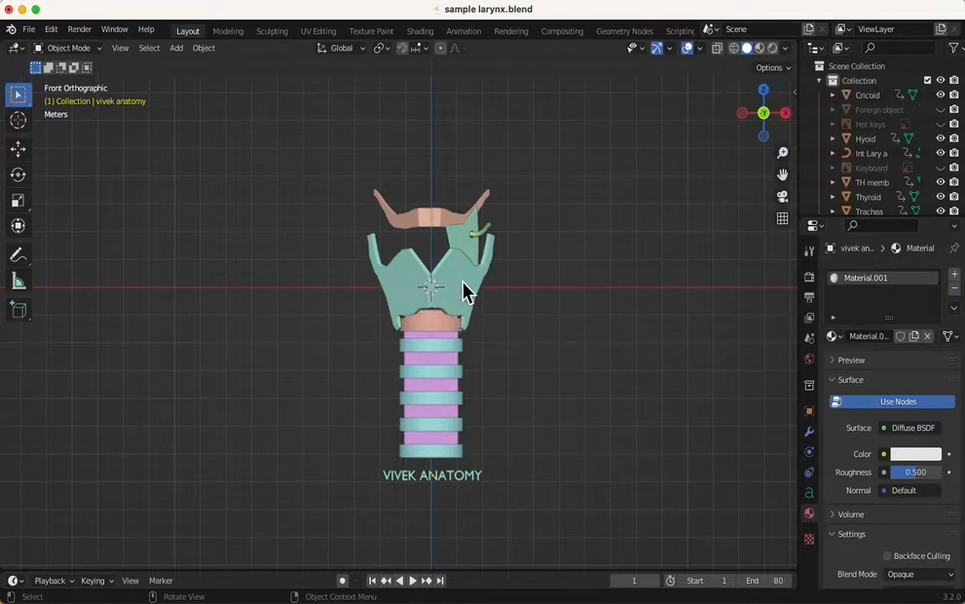
middle_click_drag(566, 271, 528, 299)
scroll(579, 297, "up", 1)
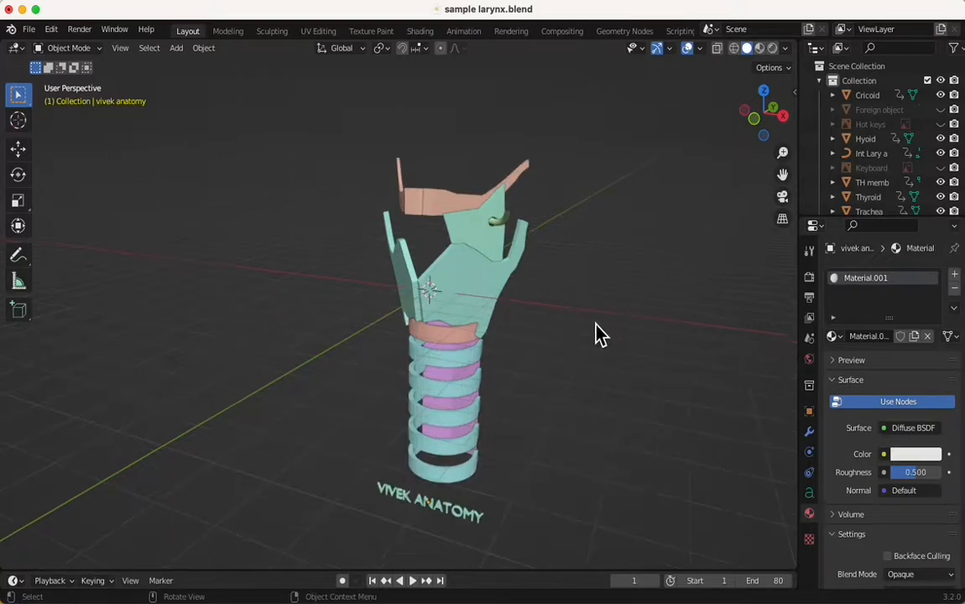
mouse_move(599, 334)
middle_mouse_down()
mouse_move(570, 319)
mouse_move(585, 339)
middle_mouse_up()
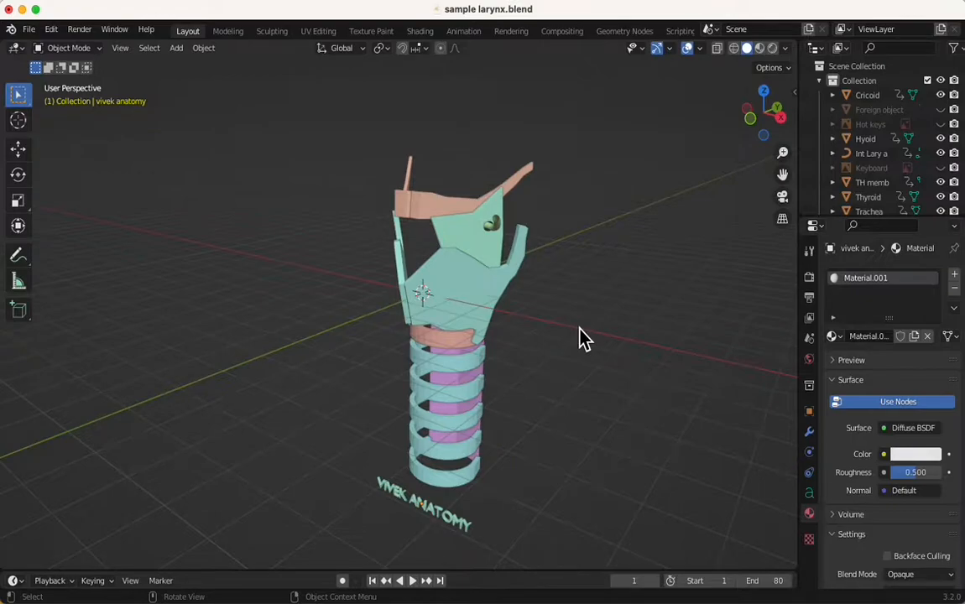
Step: Select the thyroid cartilage and the thyrohyoid membrane in turn, clear the selection and view the model from higher up
left_click(469, 287)
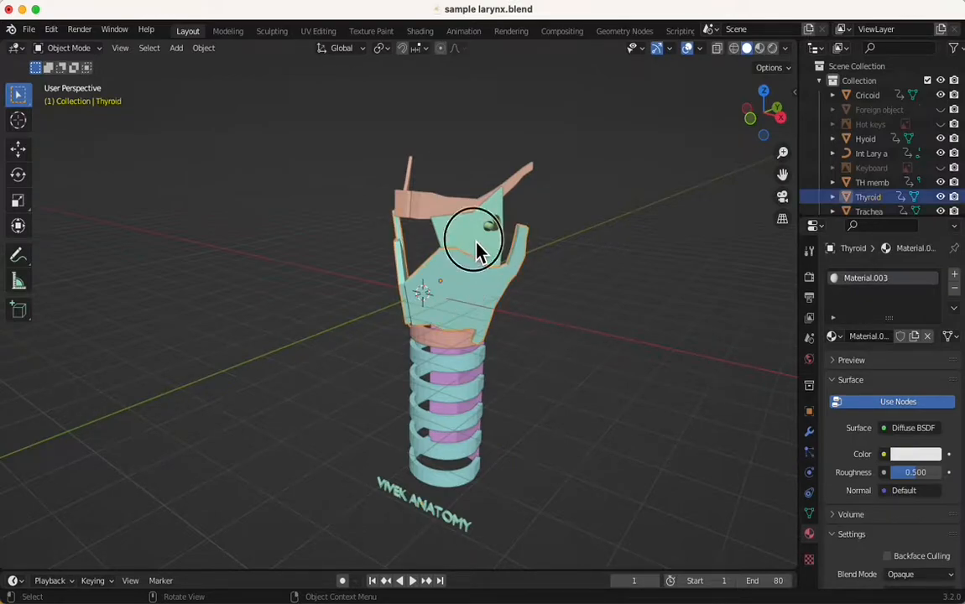
left_click(475, 250)
left_click(545, 371)
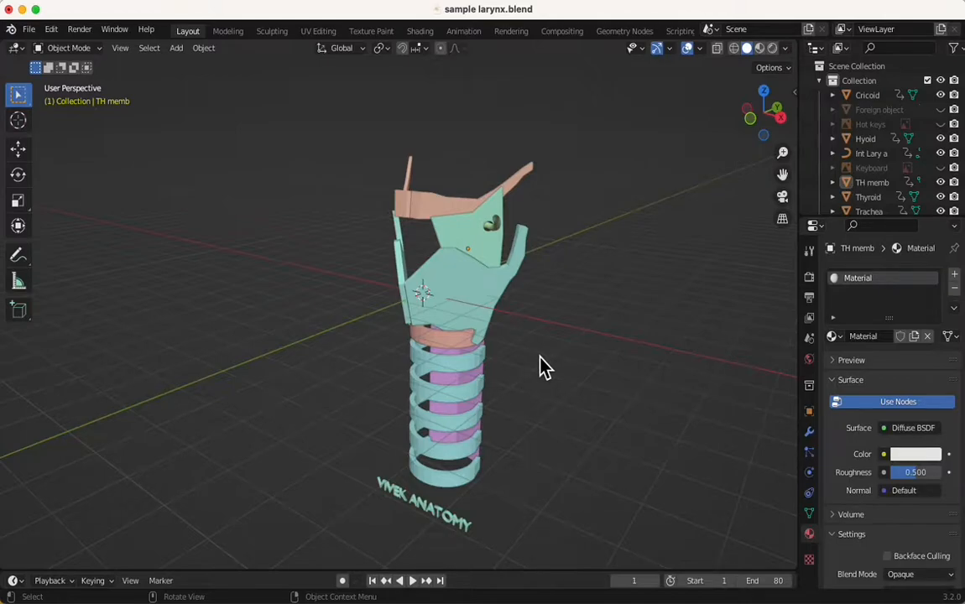
middle_click_drag(552, 369, 562, 396)
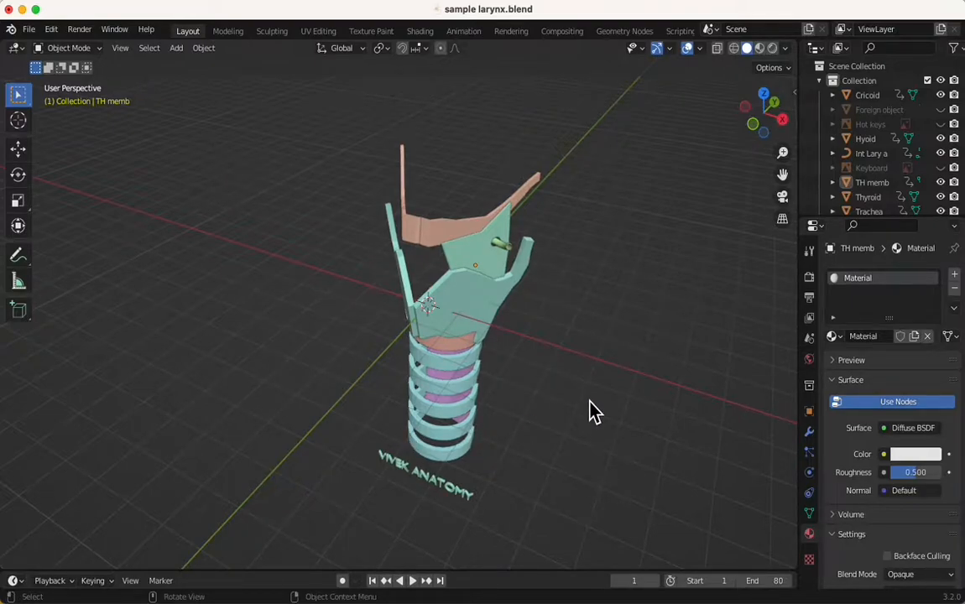
Step: Hide the floor grid and the X and Y axes in the viewport overlays and show them again
middle_click_drag(547, 398, 574, 401)
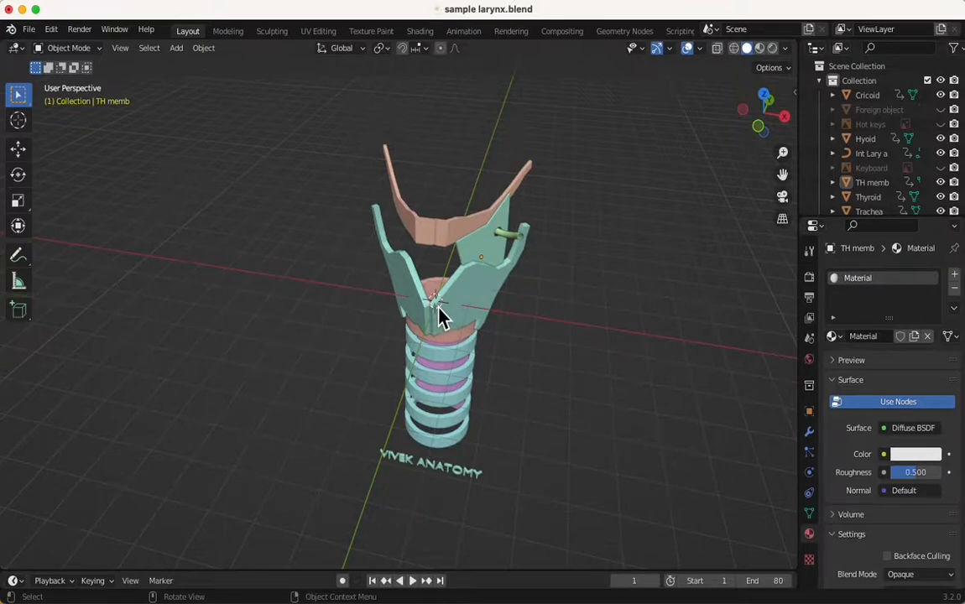
left_click(699, 52)
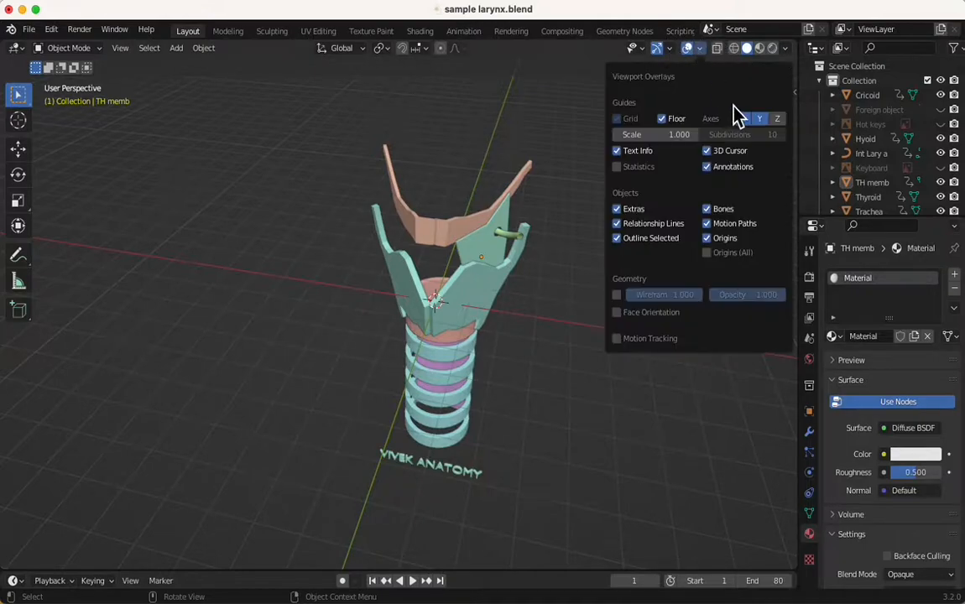
left_click(665, 121)
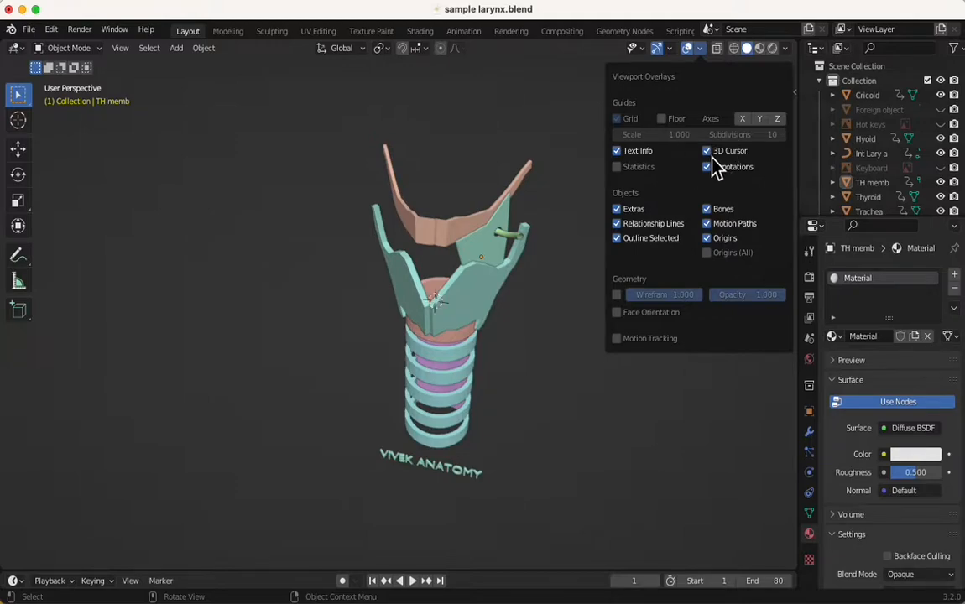
left_click(746, 121)
left_click(760, 123)
left_click(682, 123)
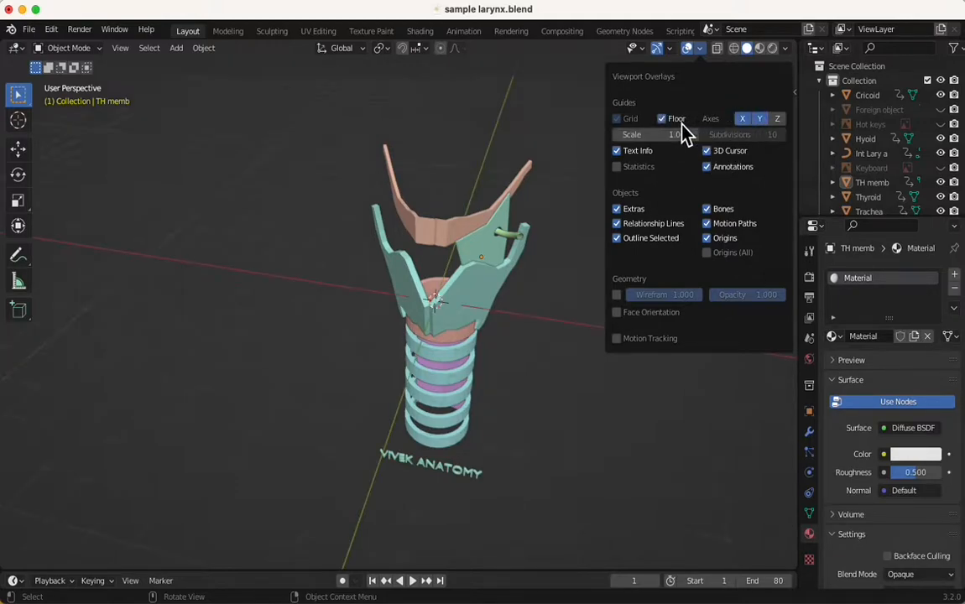
Step: Add a 2 m cube and a UV sphere with 1 m radius at the world origin
scroll(550, 361, "up", 2)
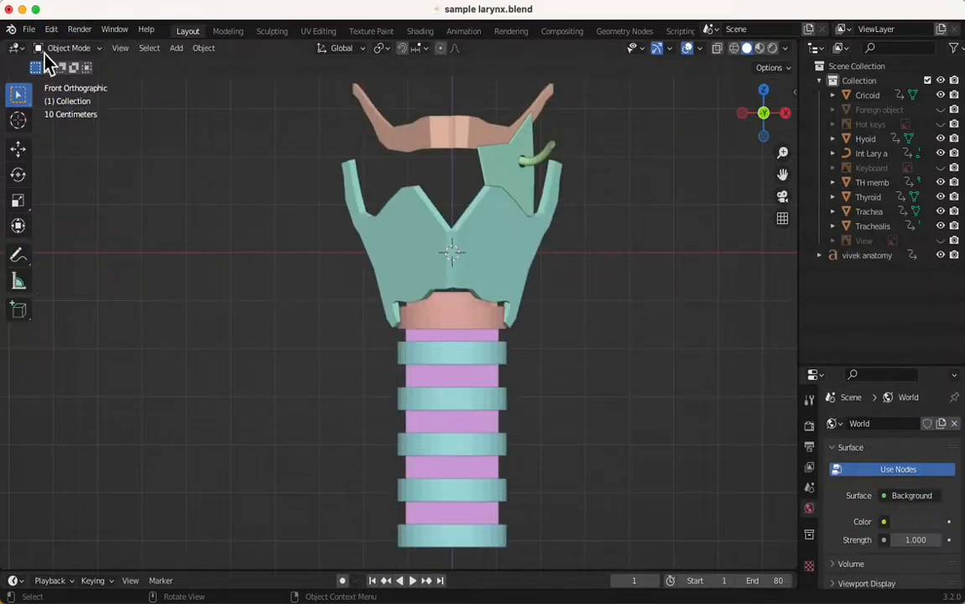
left_click(178, 52)
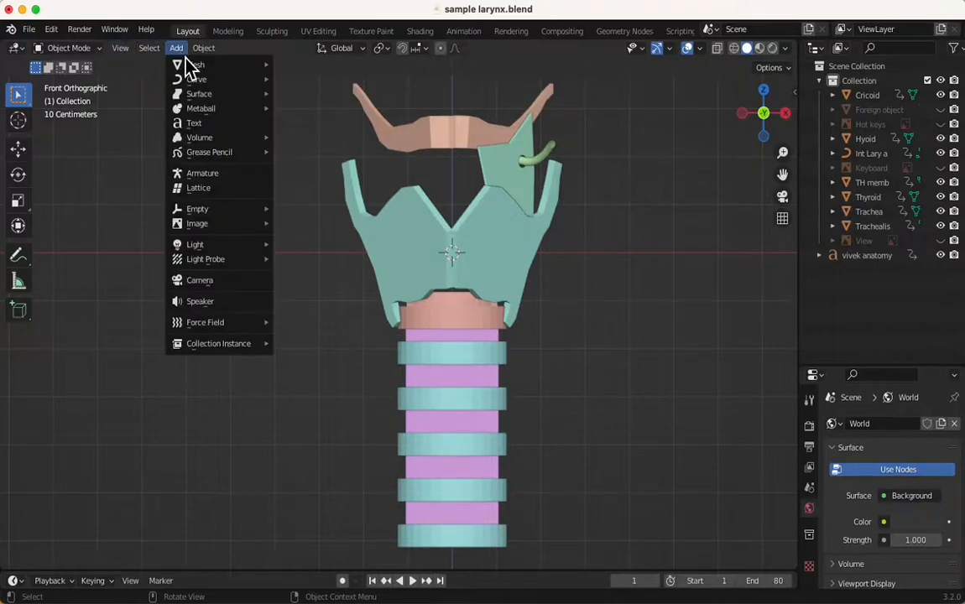
mouse_move(189, 69)
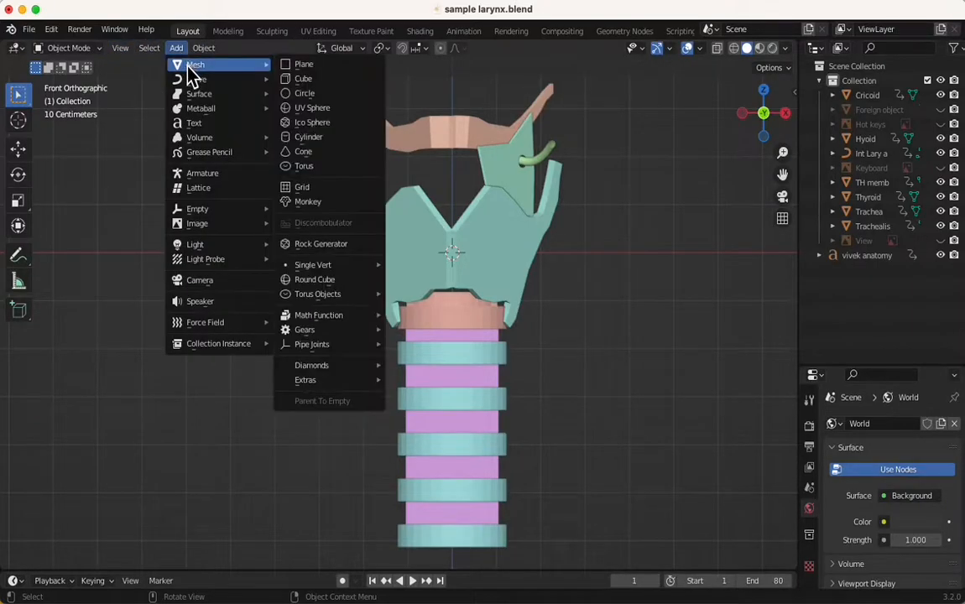
left_click(303, 83)
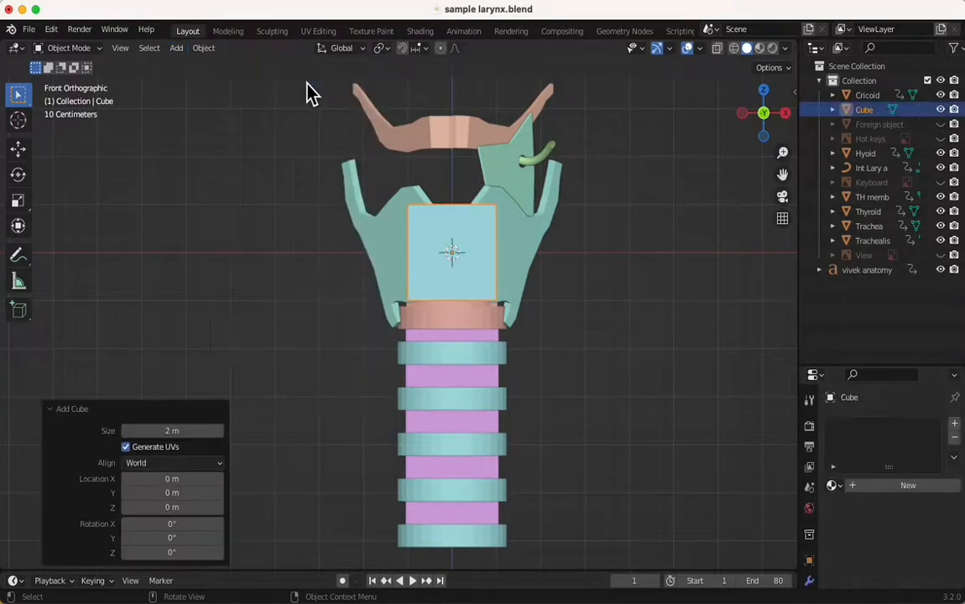
left_click(176, 48)
mouse_move(191, 65)
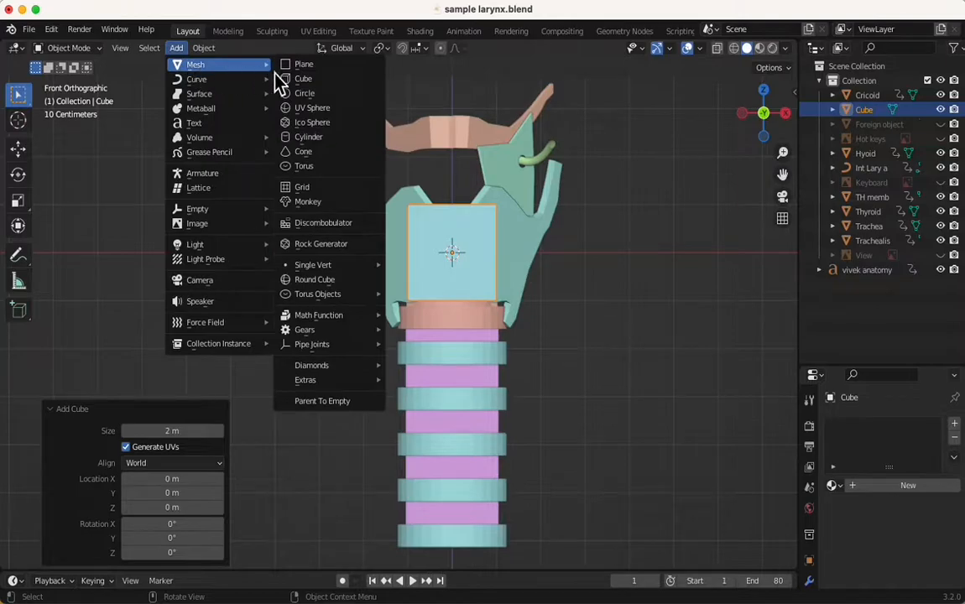
left_click(309, 108)
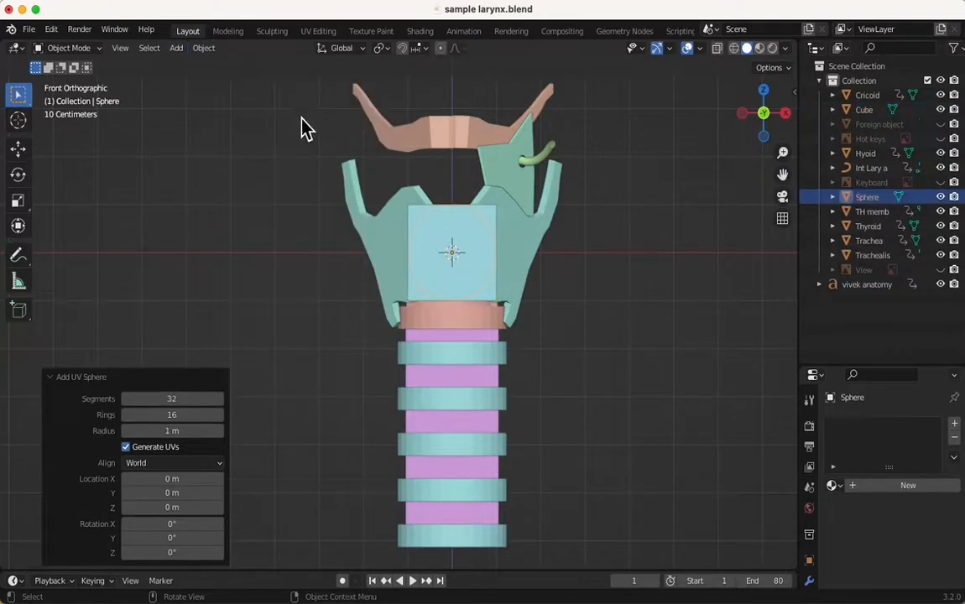
Step: Hide the cube to examine the sphere enclosed in it, and make the cube visible again
left_click(611, 325)
middle_click_drag(625, 267, 593, 314)
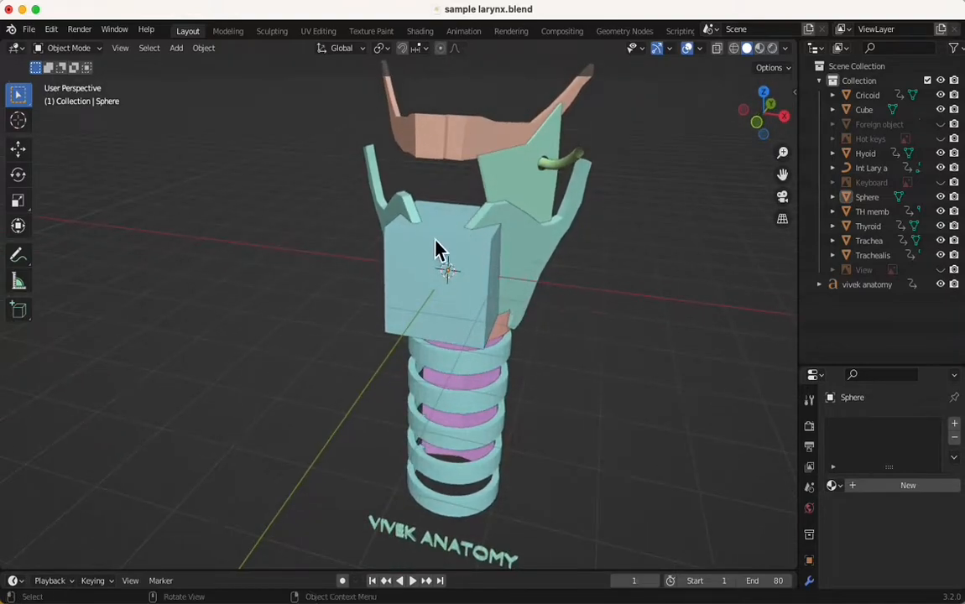
left_click(401, 250)
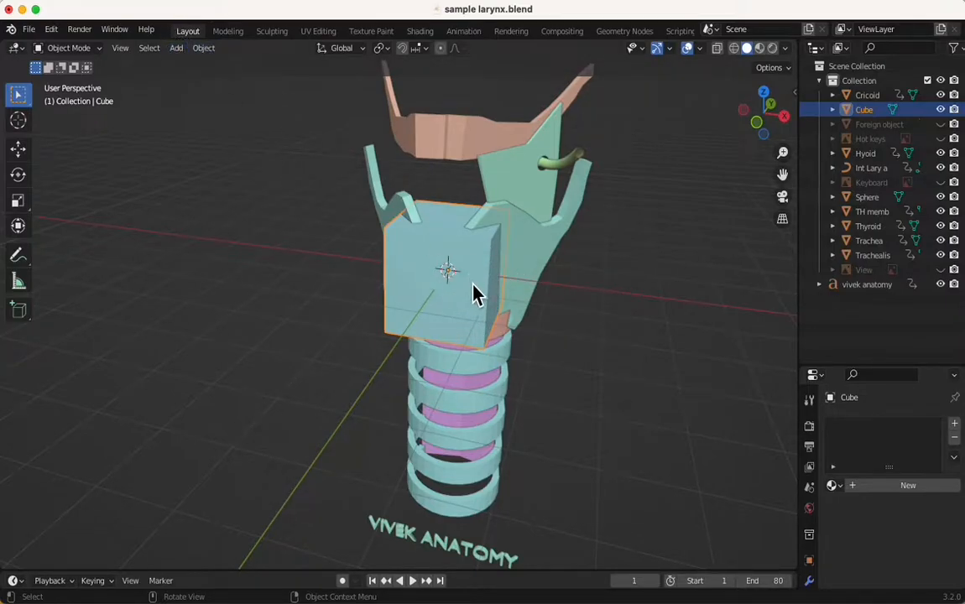
scroll(474, 293, "up", 4)
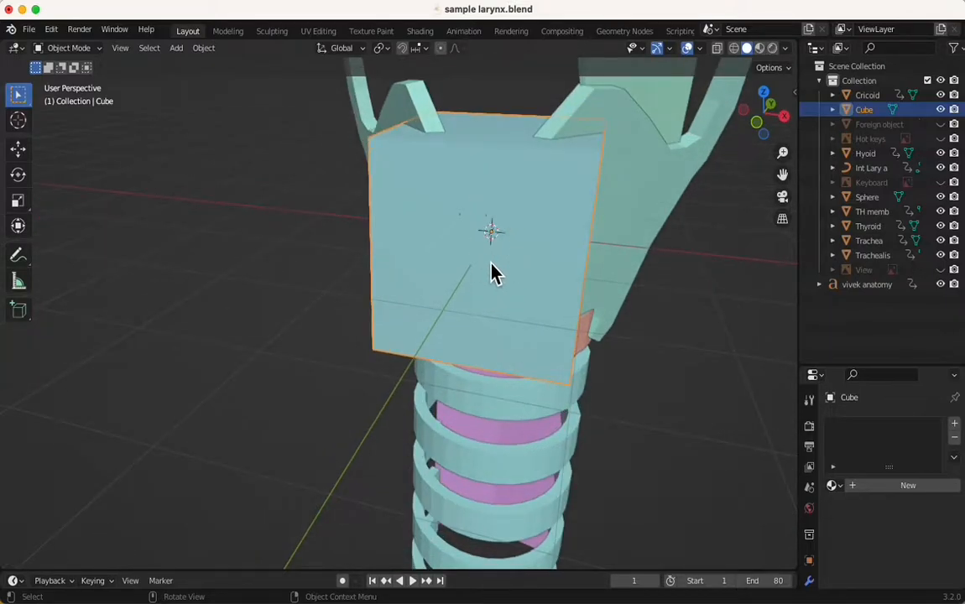
middle_click_drag(547, 226, 518, 233)
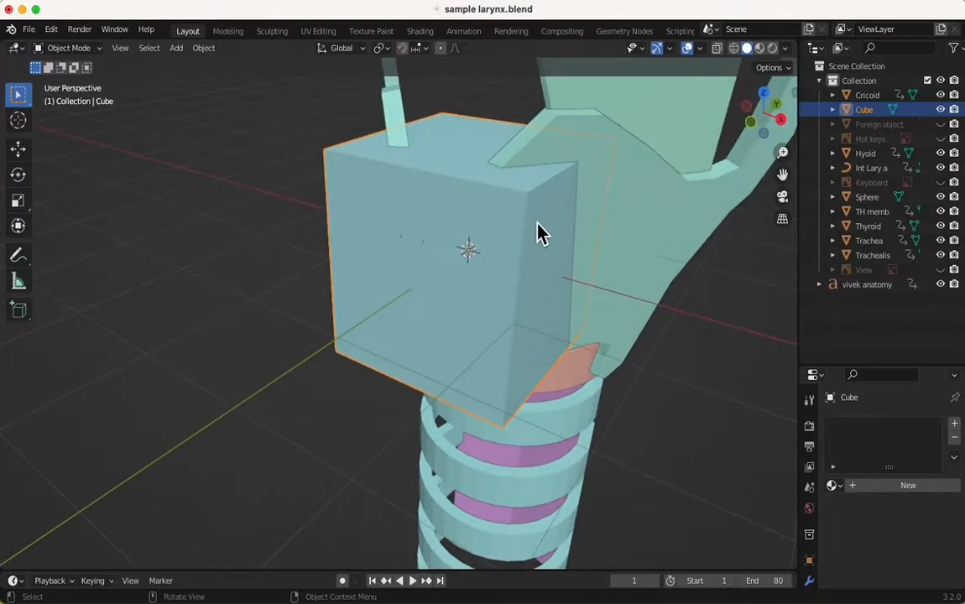
left_click(940, 110)
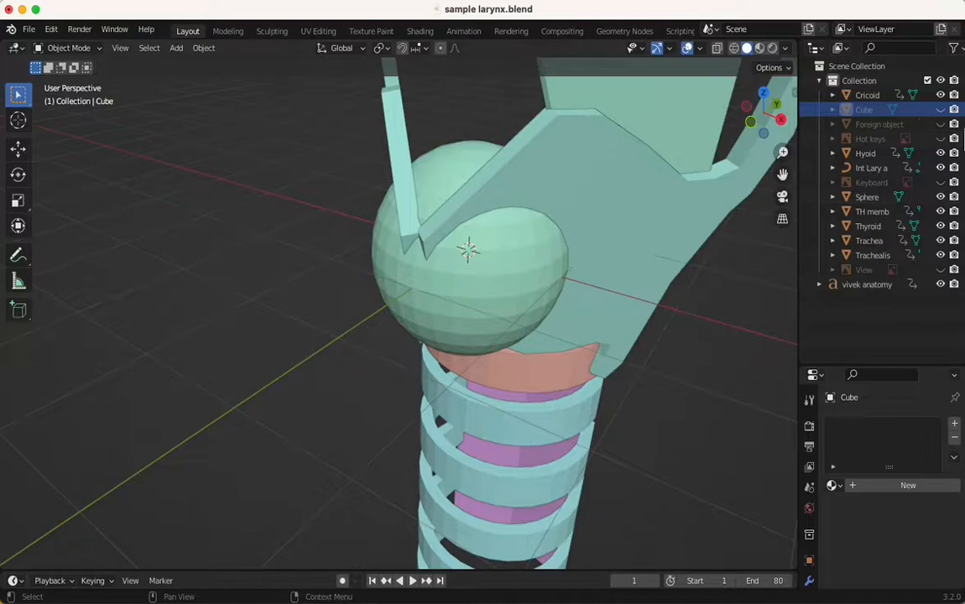
left_click(941, 110)
Step: Move the cube clear of the larynx to the model's negative X side
mouse_move(579, 297)
middle_mouse_down()
mouse_move(613, 303)
mouse_move(586, 282)
middle_mouse_up()
left_click(585, 283)
key("g")
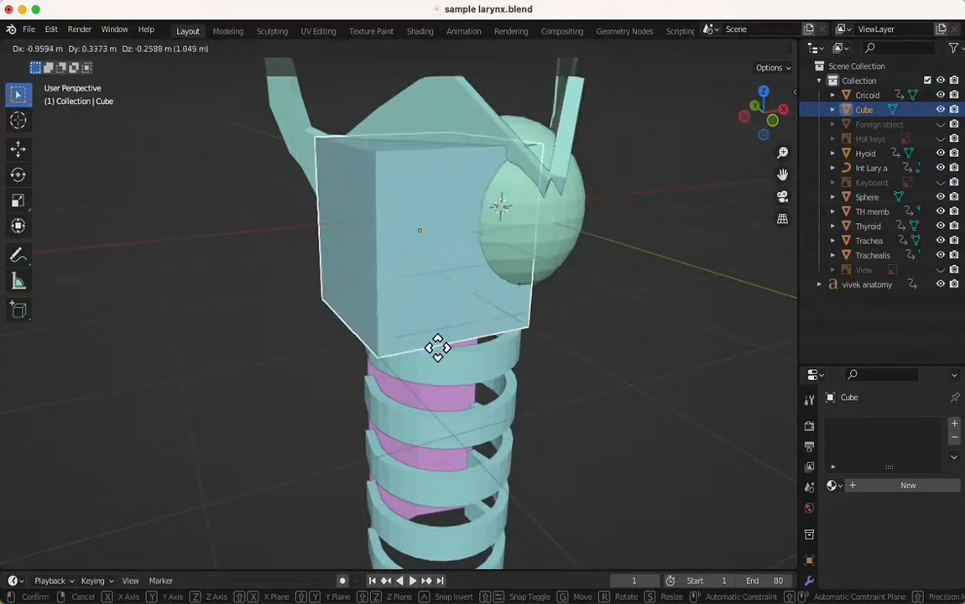
left_click(252, 410)
Step: Move the sphere out of the larynx to the positive X side, opposite the cube
left_click(524, 267)
key("g")
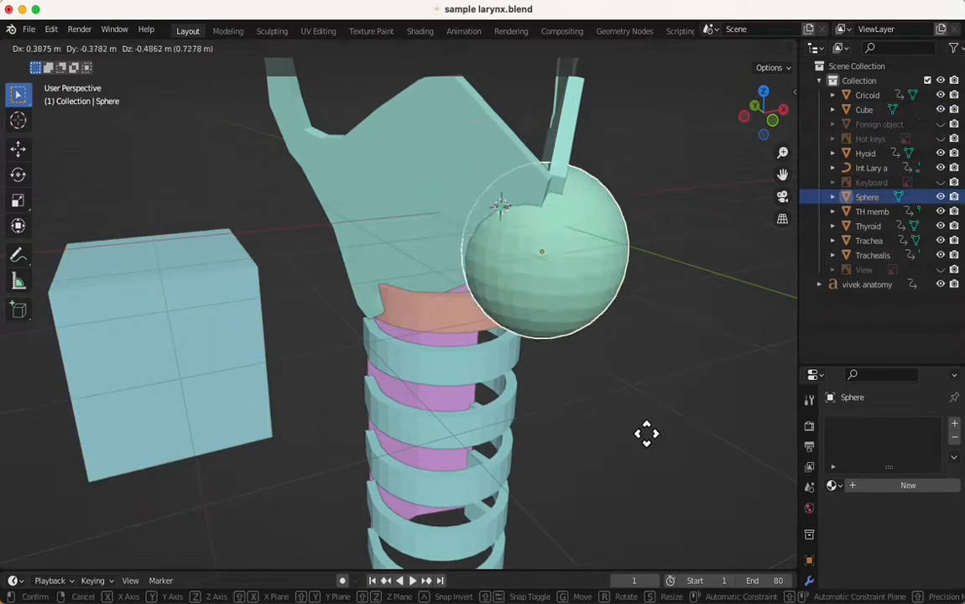
left_click(715, 510)
middle_click_drag(672, 356, 646, 327)
scroll(607, 307, "down", 3)
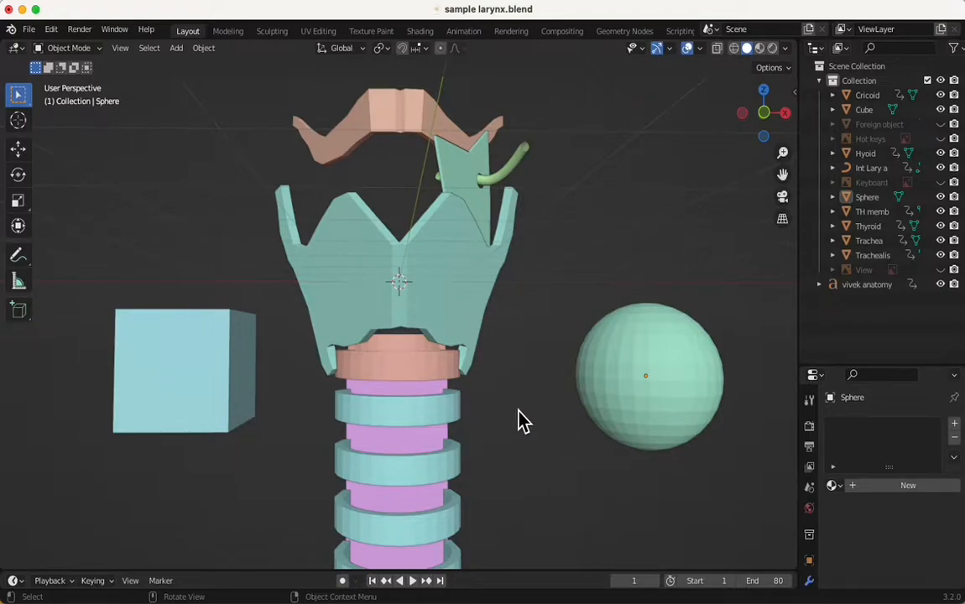
Step: Select the sphere and switch it to Edit Mode, viewing it close up from the side
left_click(661, 441)
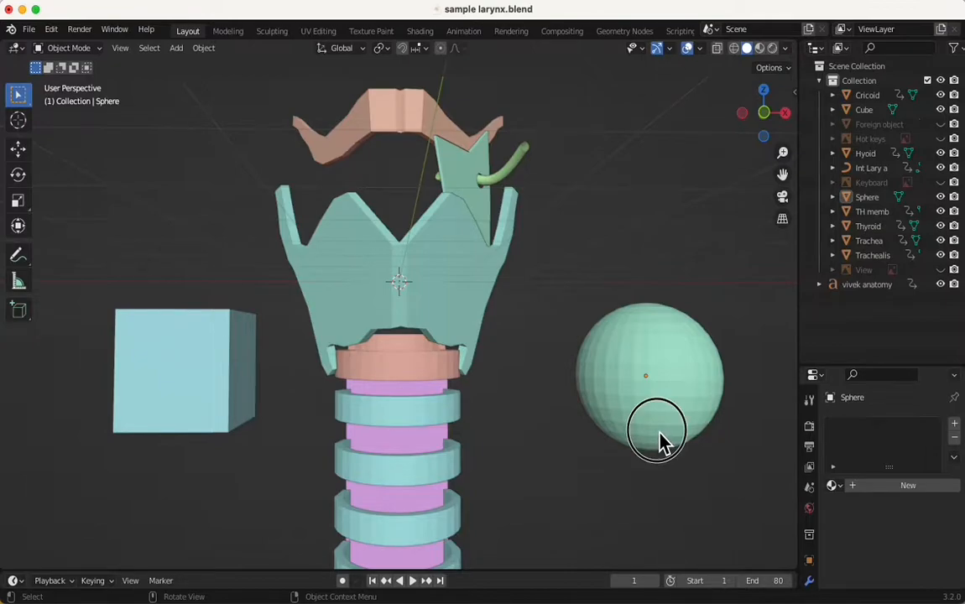
middle_click_drag(723, 461, 635, 448)
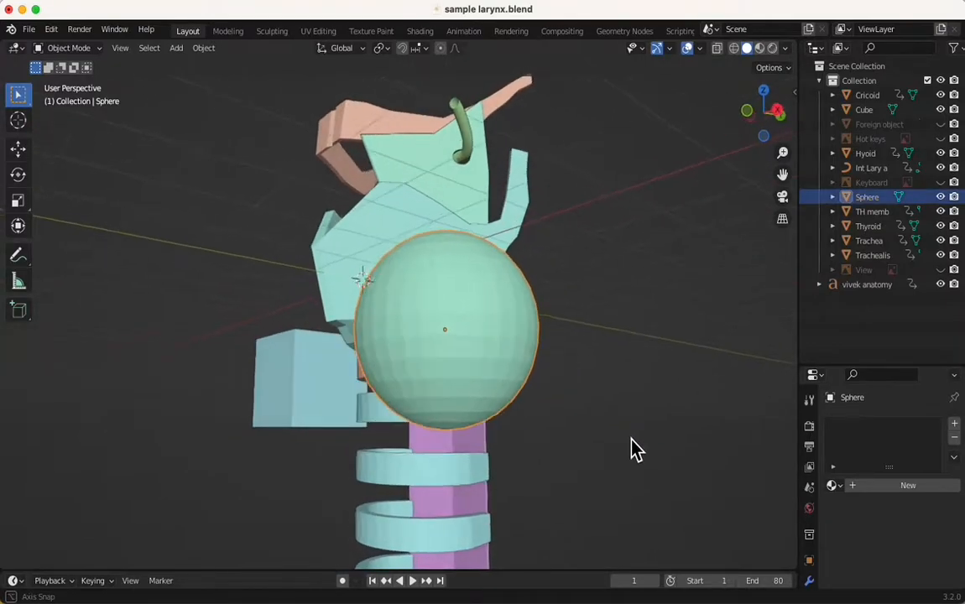
scroll(635, 445, "up", 2)
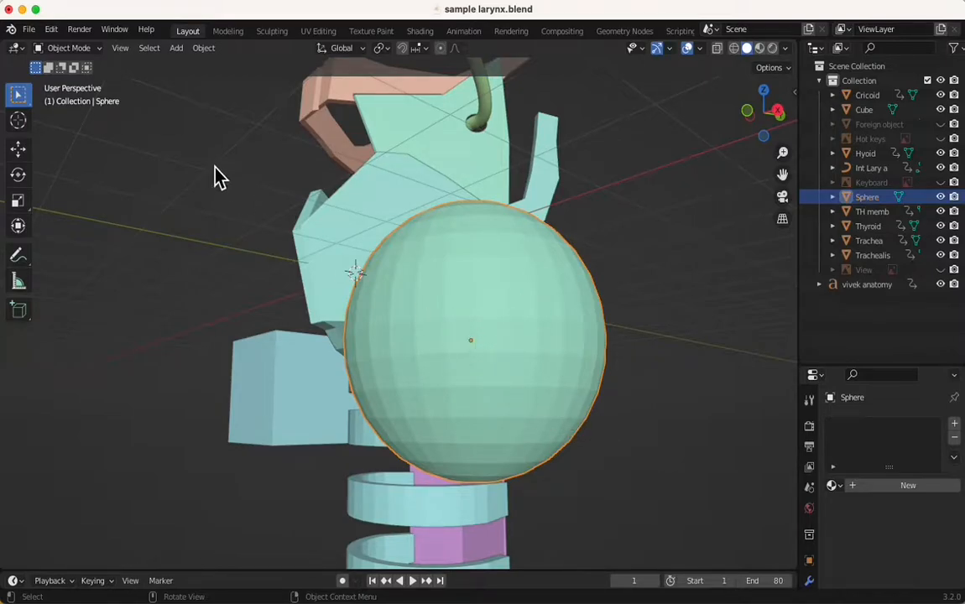
left_click(74, 49)
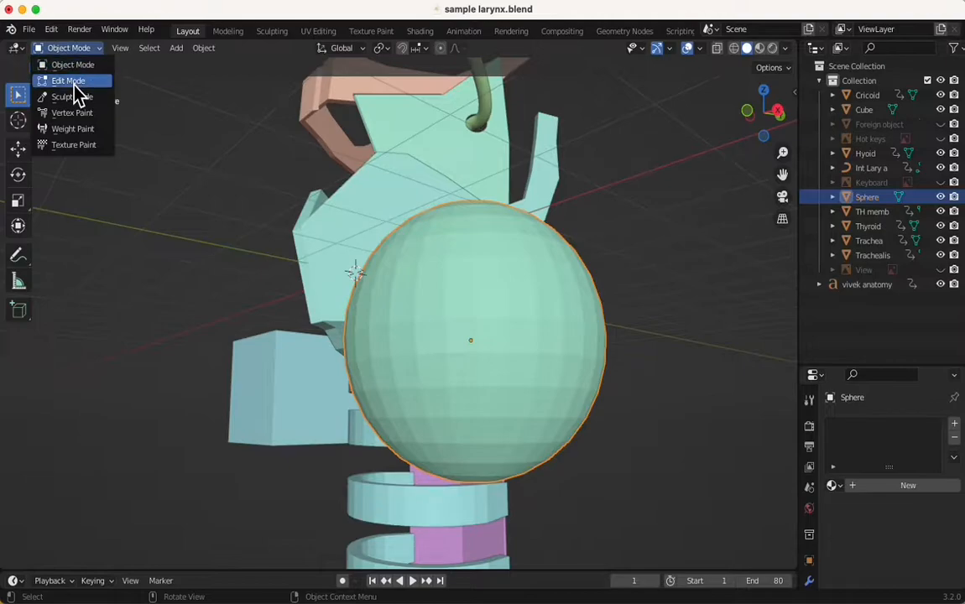
left_click(74, 83)
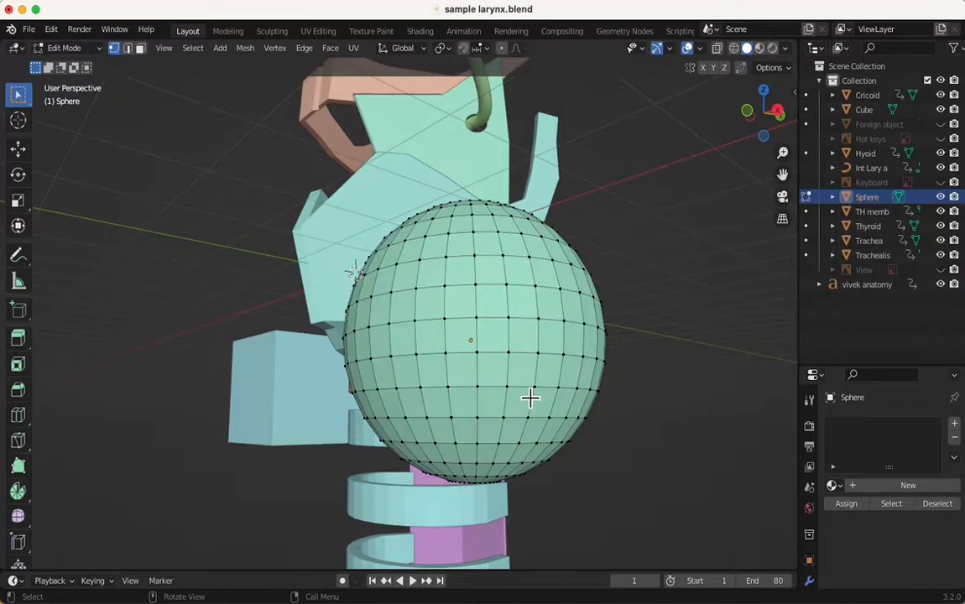
Step: Try pulling two single vertices of the sphere outward in turn, cancelling each move
left_click(535, 285)
key("g")
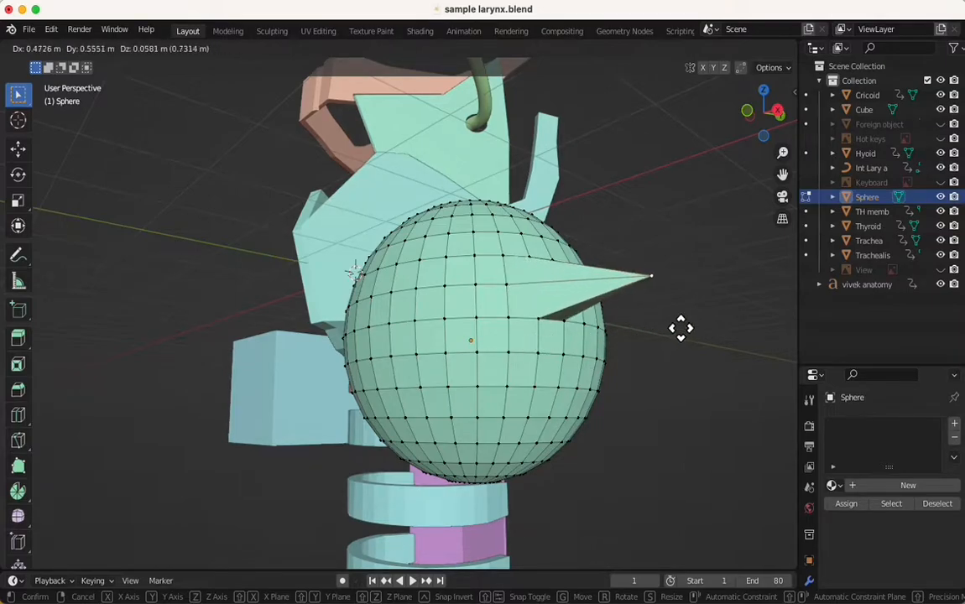
right_click(545, 339)
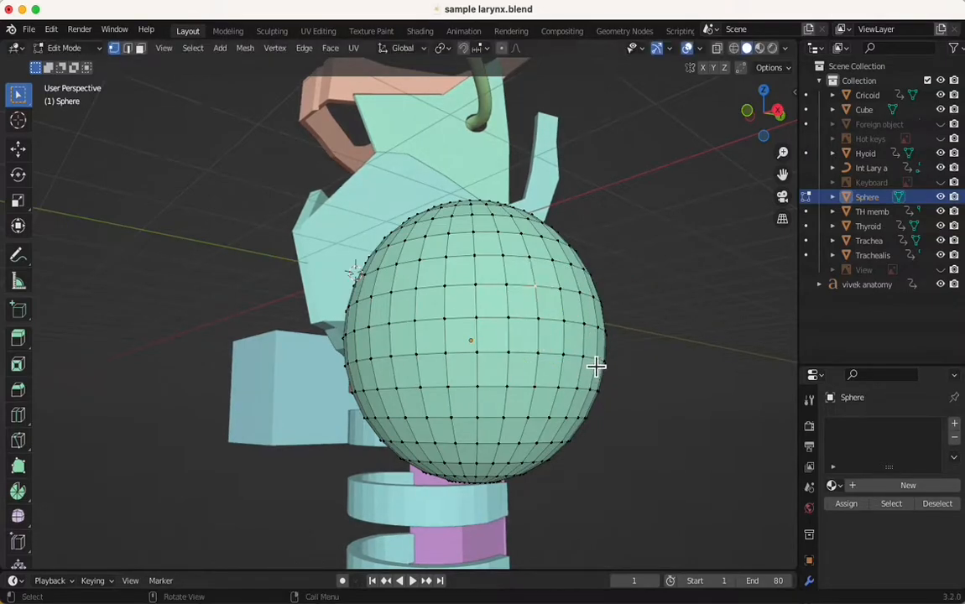
key("g")
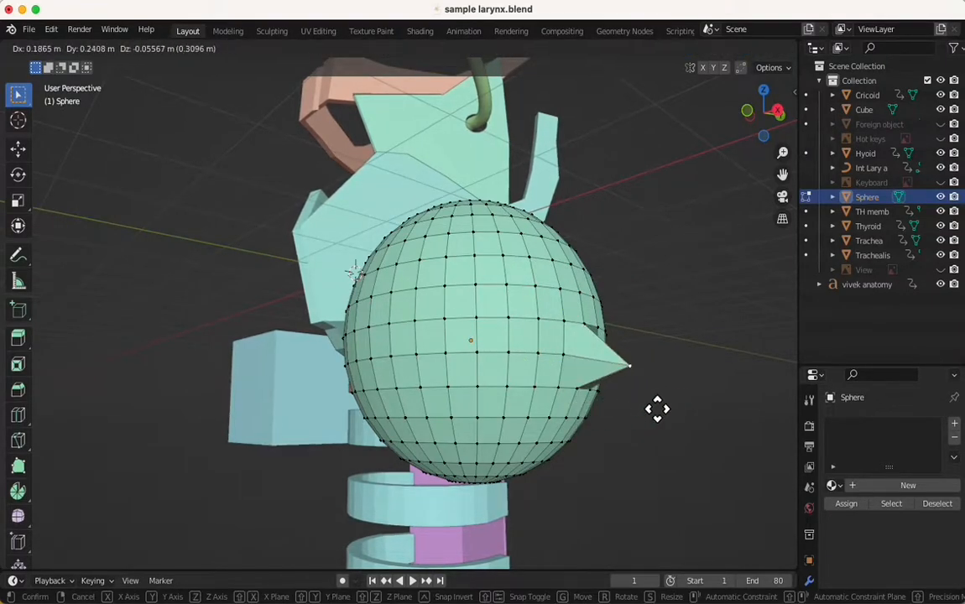
right_click(655, 407)
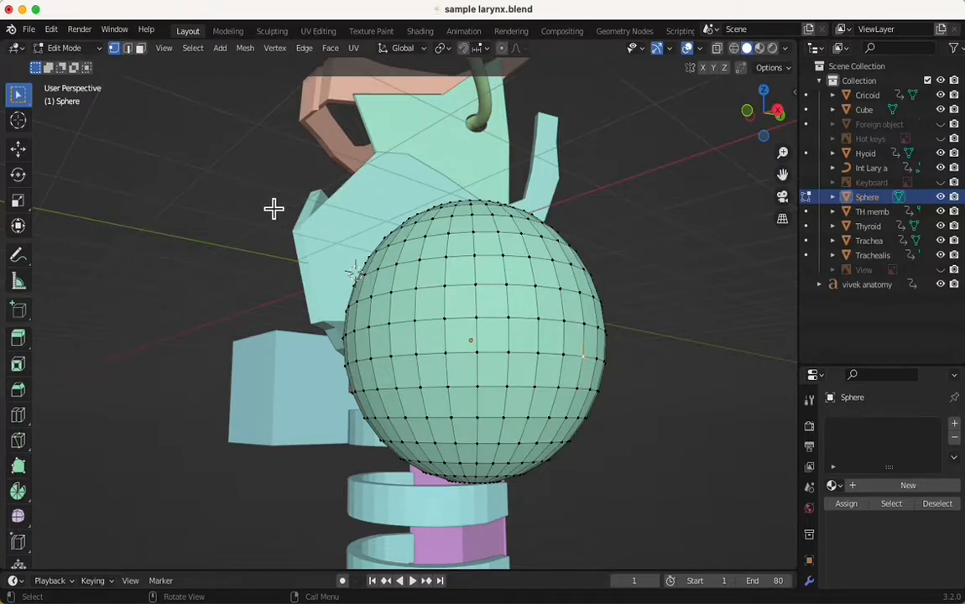
Step: Switch to edge selection and try moving one vertical edge of the sphere, cancelling the move
left_click(128, 51)
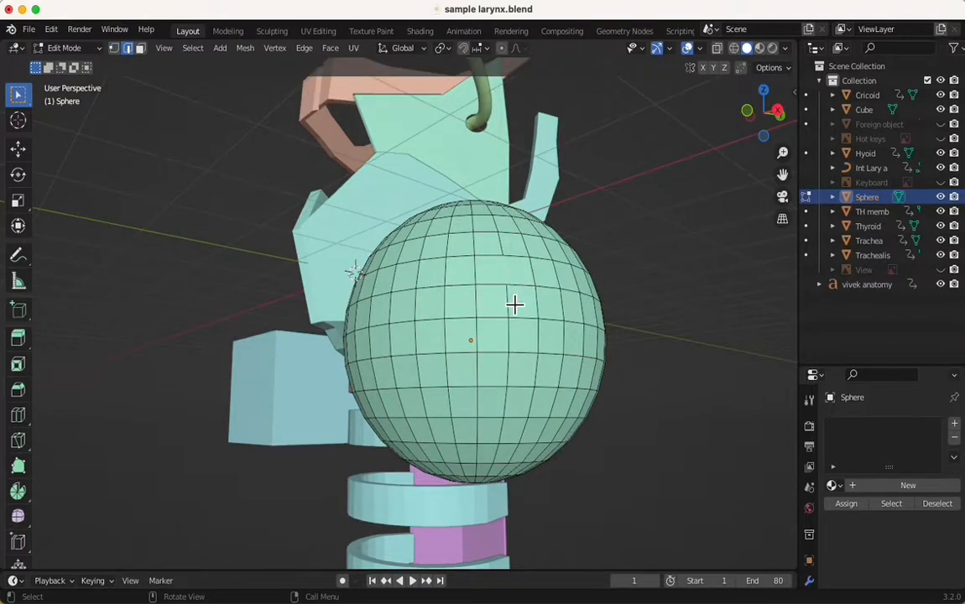
key("g")
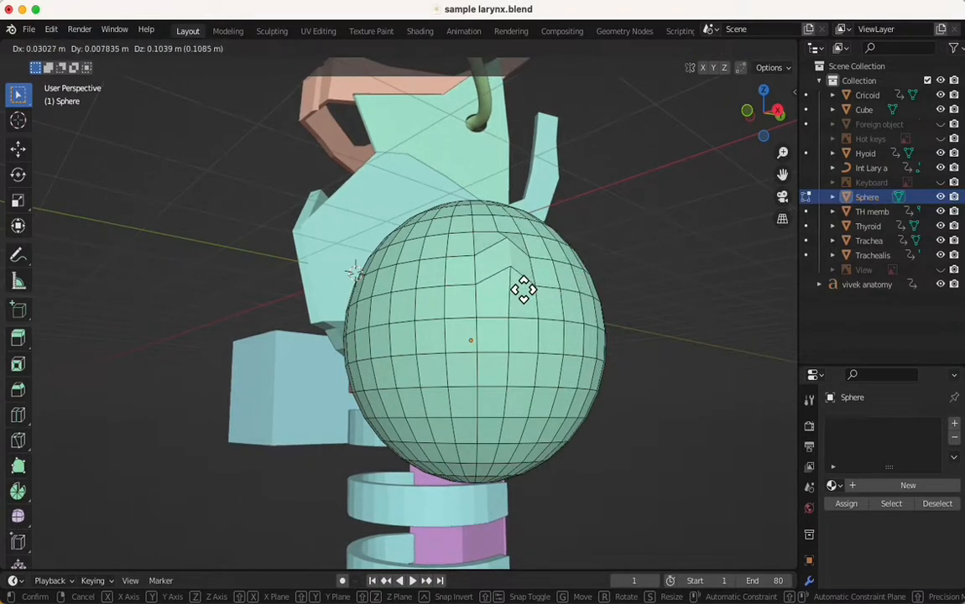
key("Escape")
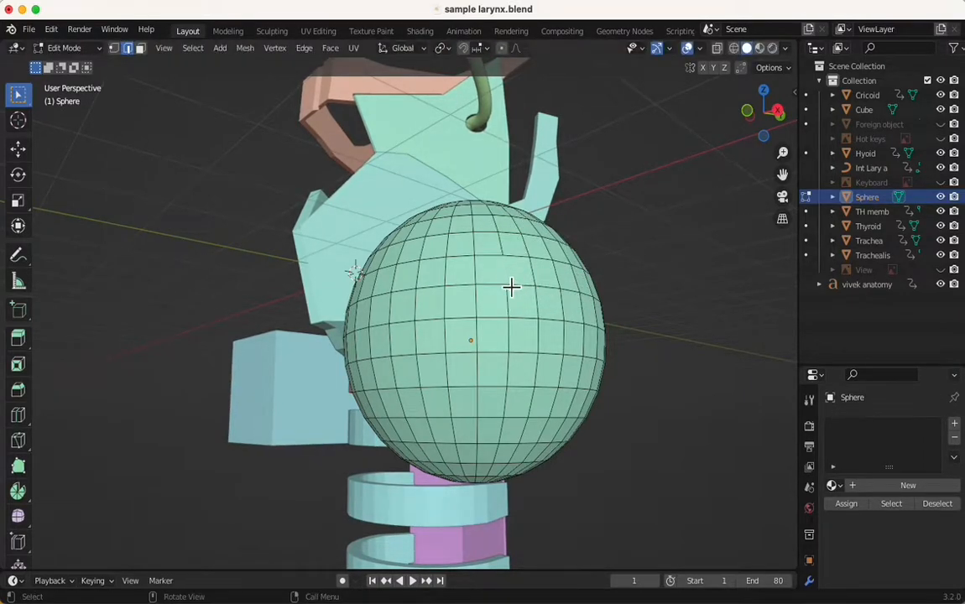
Step: Switch to face selection, try moving one face of the sphere and cancel, and return to vertex selection
left_click(140, 47)
left_click(526, 344)
key("g")
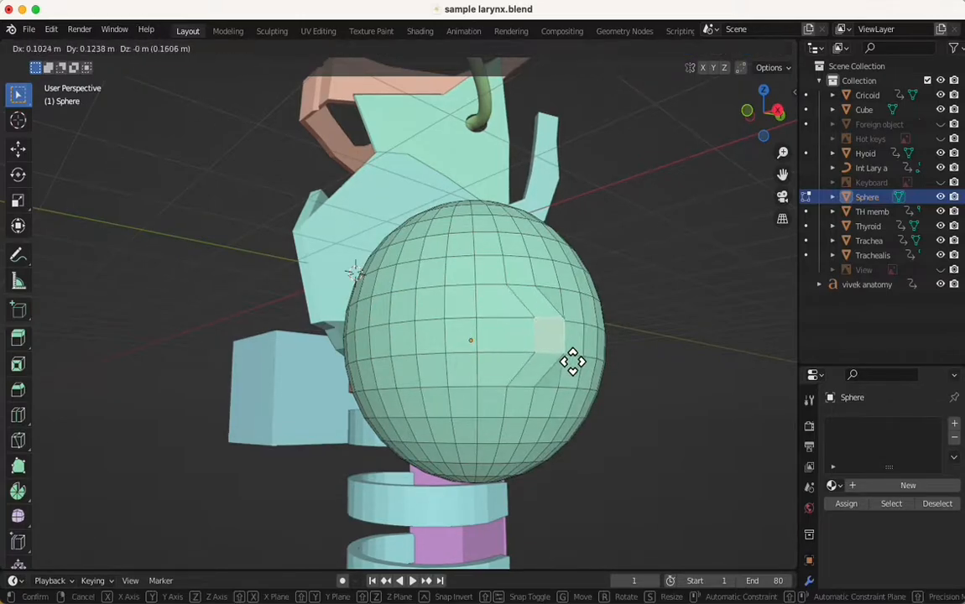
right_click(579, 303)
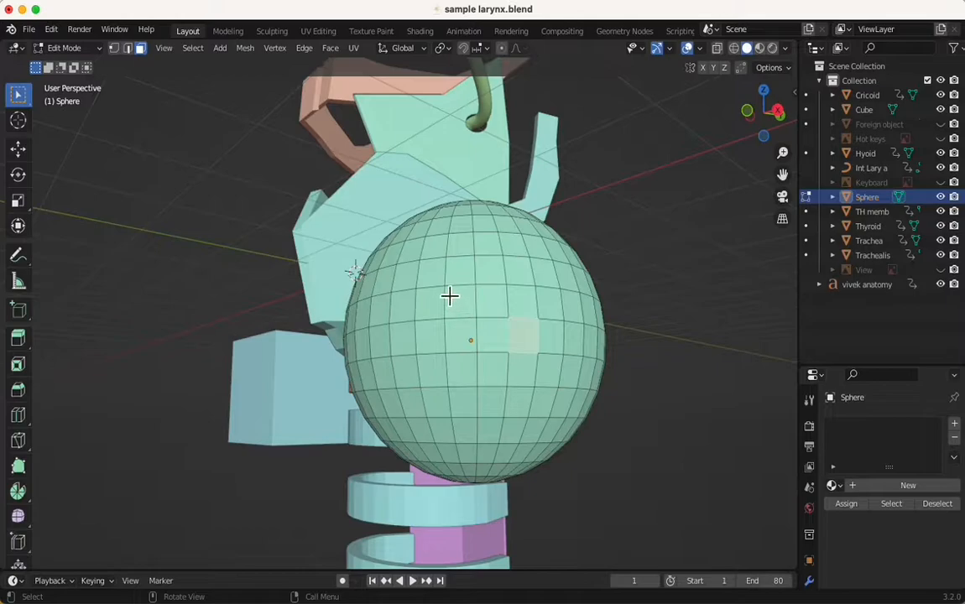
left_click(115, 48)
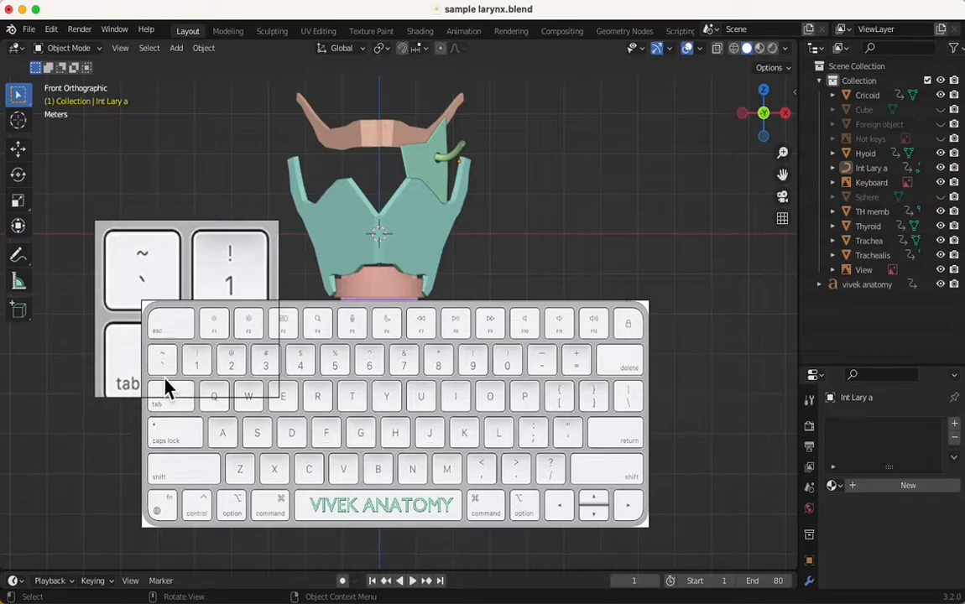
Step: Circle the tilde key on the keyboard image and on its enlarged view with the Annotate tool
left_click(19, 256)
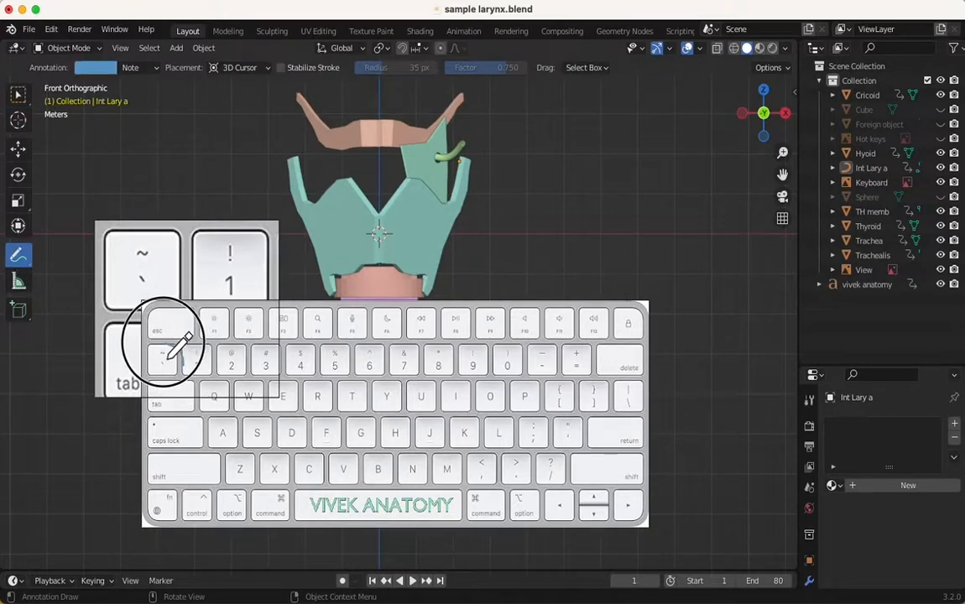
mouse_move(192, 252)
left_mouse_down()
mouse_move(164, 296)
mouse_move(138, 220)
mouse_move(189, 282)
mouse_move(177, 305)
left_mouse_up()
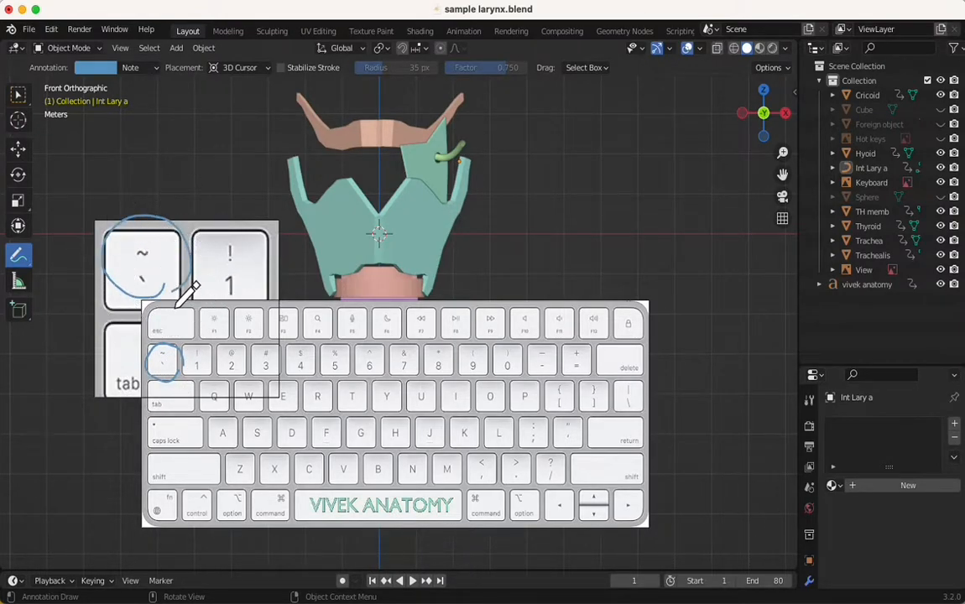
Step: Return to box selection, orbit the scene to an oblique angle, and switch it back to the front view
left_click(20, 258)
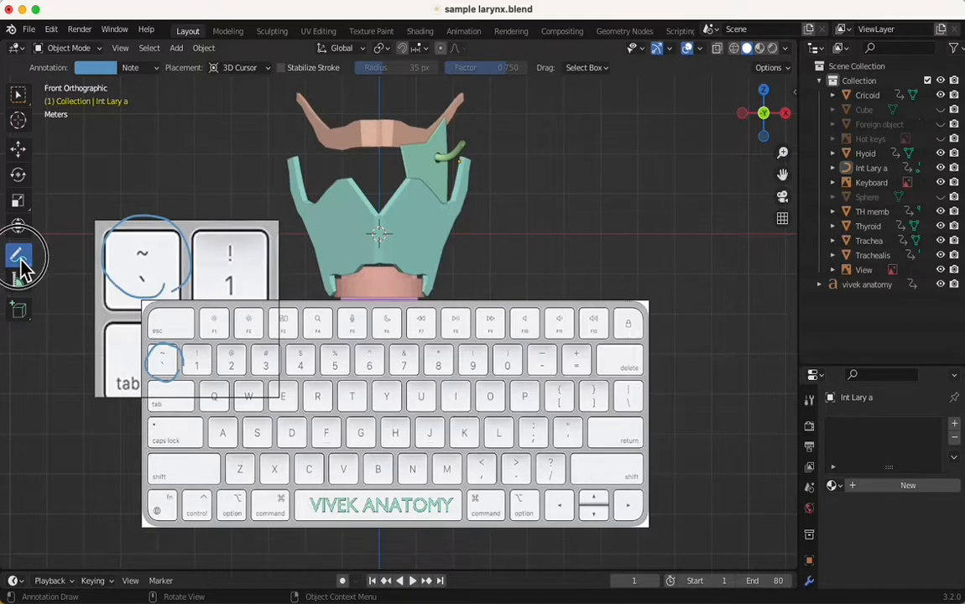
left_click(19, 97)
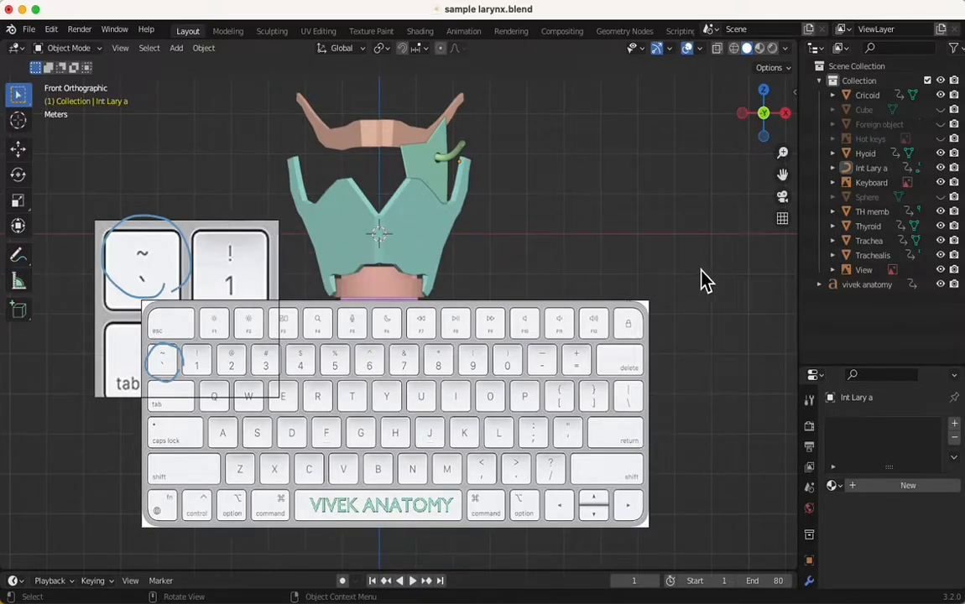
middle_click_drag(702, 266, 664, 362)
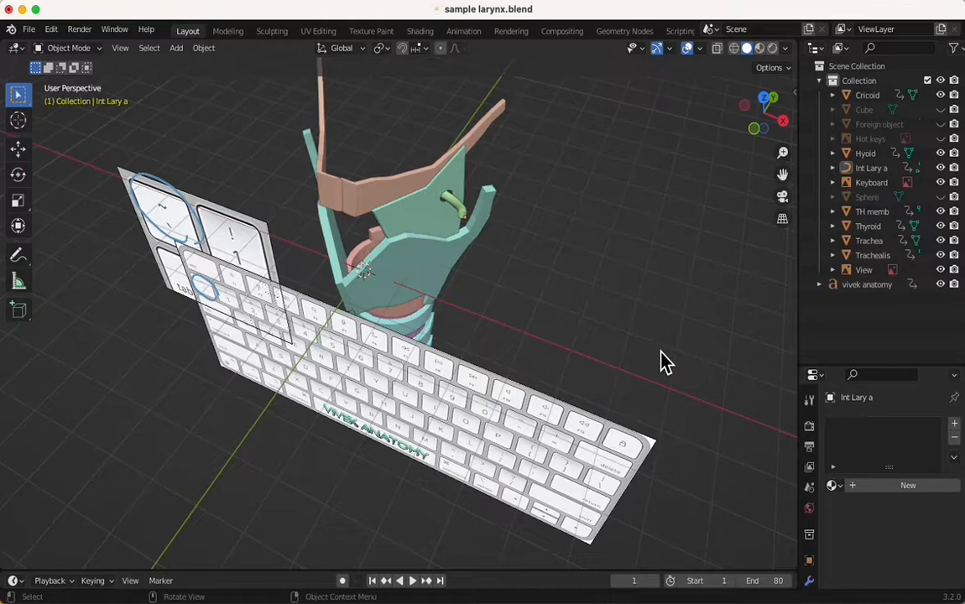
key("grave")
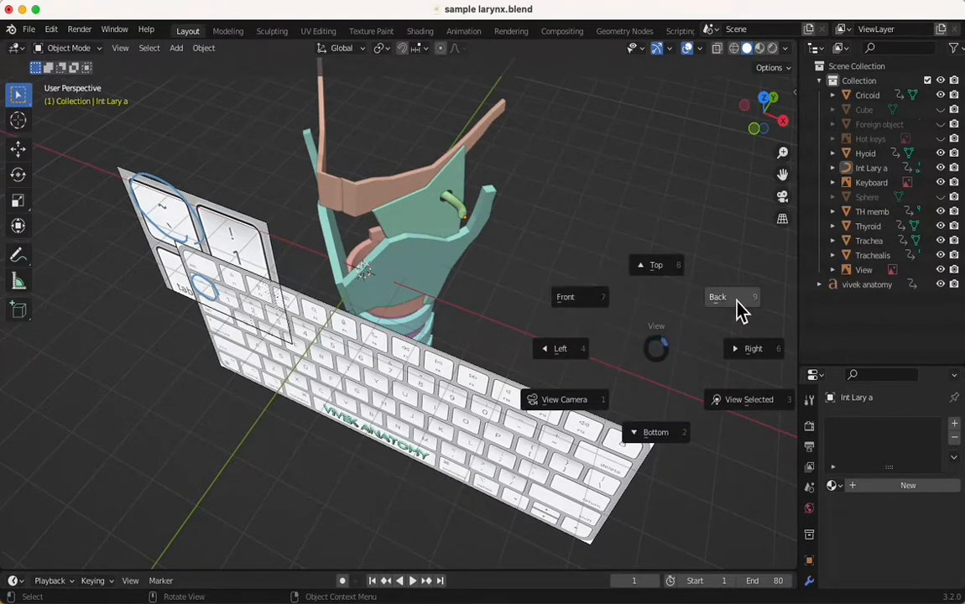
left_click(576, 309)
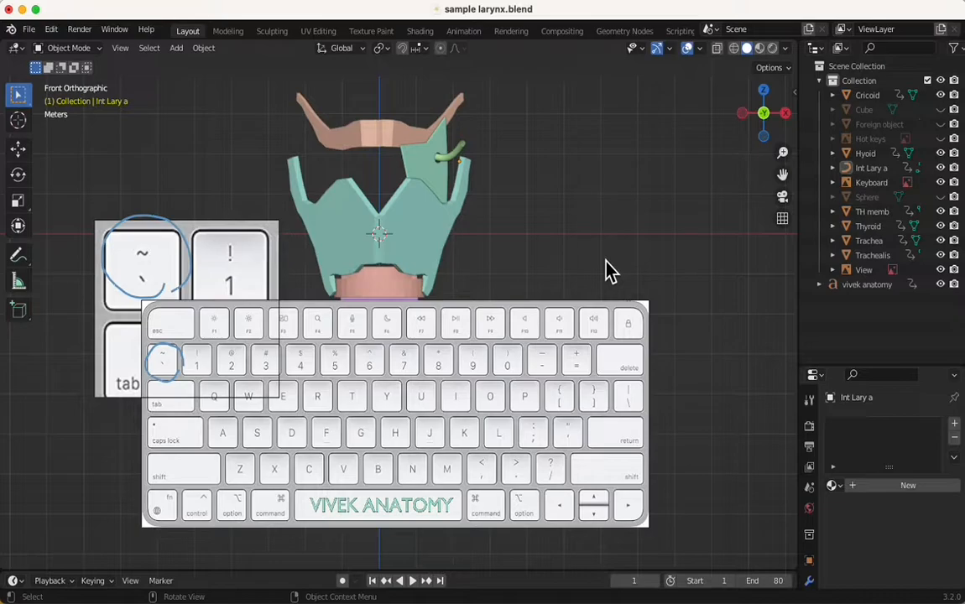
Step: Cycle through standard views of the larynx, including right and top, and finish in the front view
key("grave")
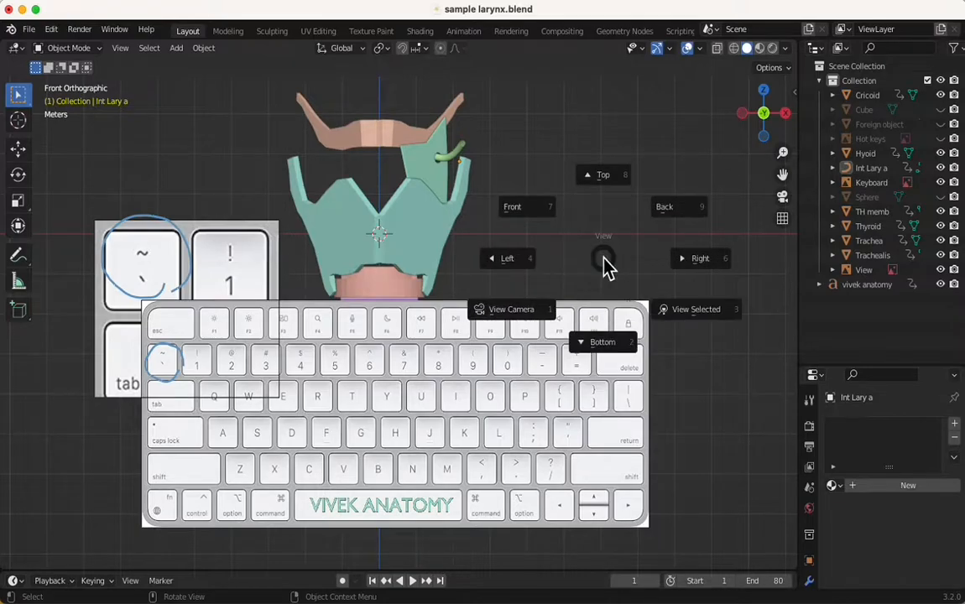
left_click(696, 262)
key("grave")
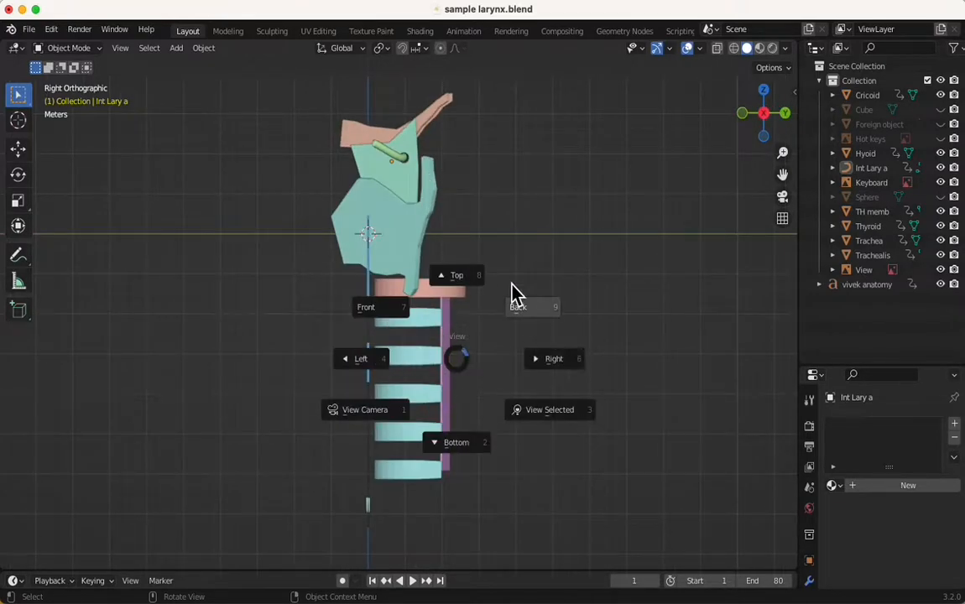
left_click(465, 286)
key("grave")
left_click(521, 444)
key("grave")
left_click(449, 390)
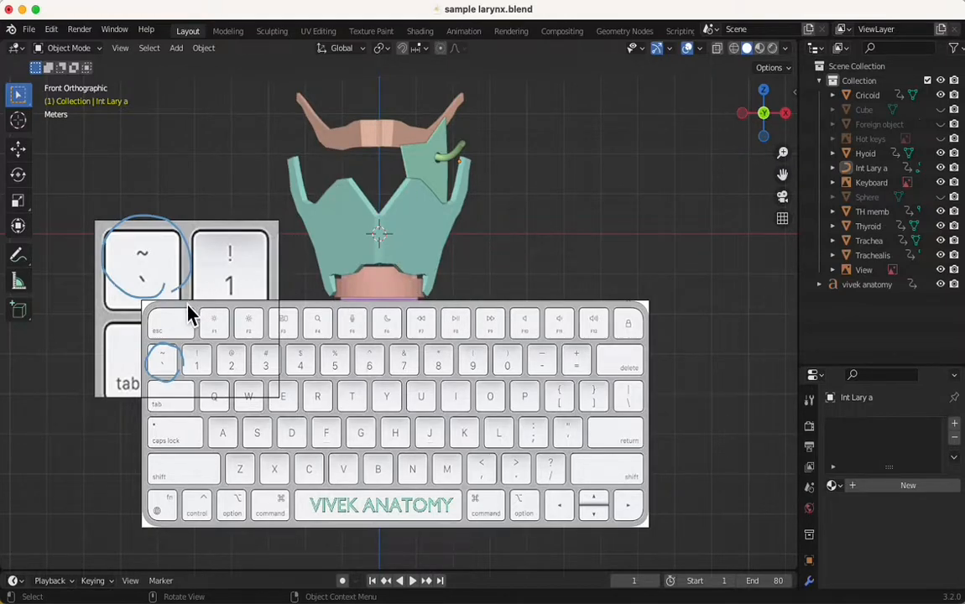
Step: Scribble an annotation line outward from the thyrohyoid membrane, and erase all annotations, including the tilde-key circles, with the annotation eraser
left_click(19, 255)
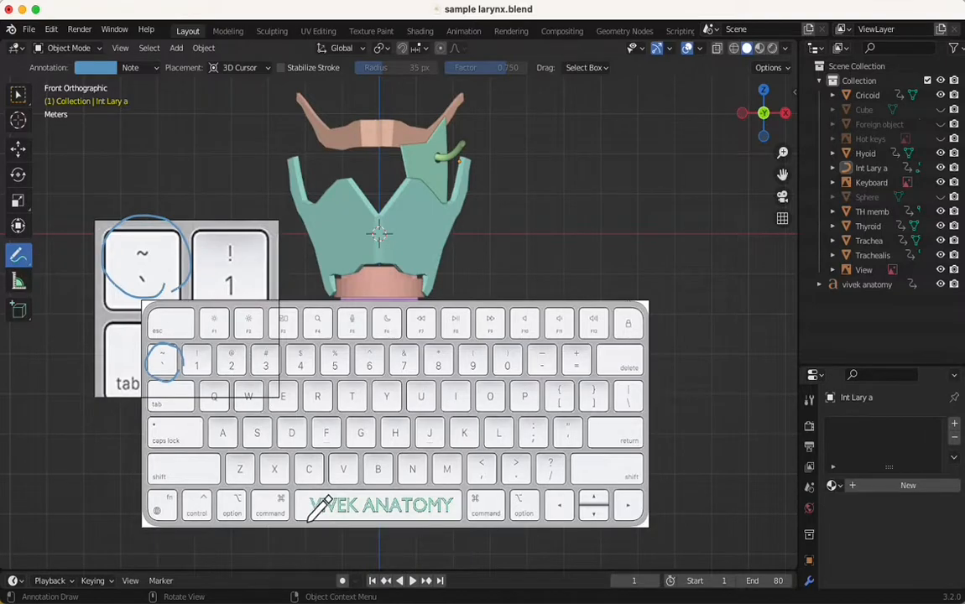
mouse_move(413, 139)
left_mouse_down()
mouse_move(494, 179)
mouse_move(720, 182)
left_mouse_up()
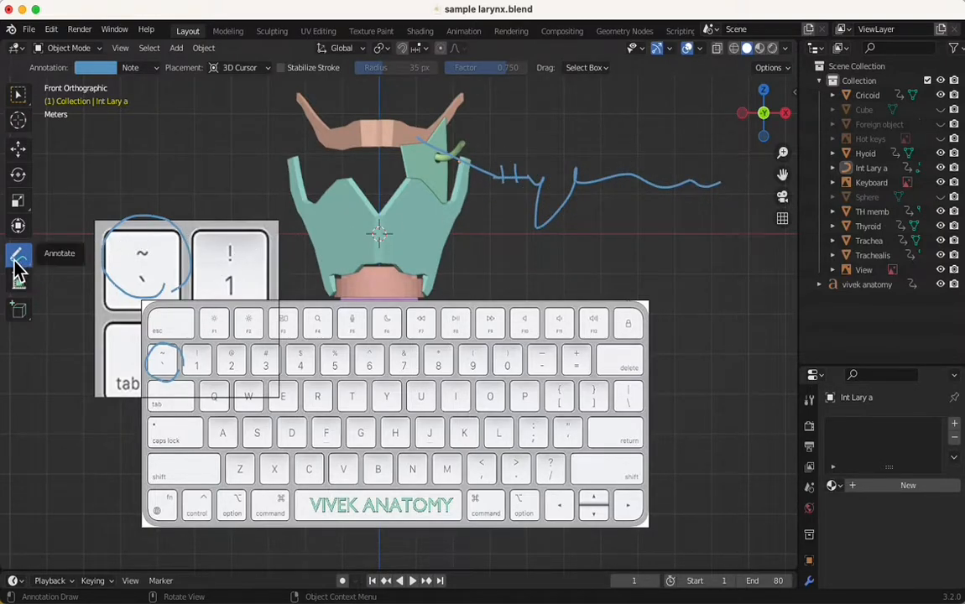
mouse_move(18, 269)
left_mouse_down()
mouse_move(69, 277)
mouse_move(76, 352)
left_mouse_up()
mouse_move(99, 264)
left_mouse_down()
mouse_move(177, 252)
mouse_move(172, 201)
mouse_move(166, 359)
left_mouse_up()
mouse_move(535, 185)
left_mouse_down()
mouse_move(377, 134)
mouse_move(569, 168)
mouse_move(650, 168)
mouse_move(683, 190)
mouse_move(592, 209)
mouse_move(595, 220)
left_mouse_up()
scroll(596, 222, "down", 1)
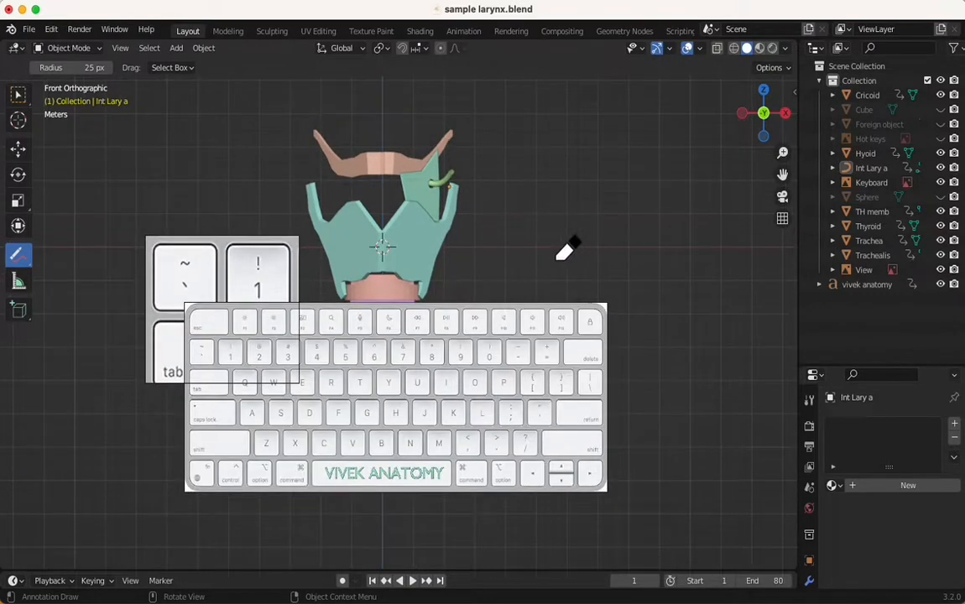
scroll(491, 286, "up", 1)
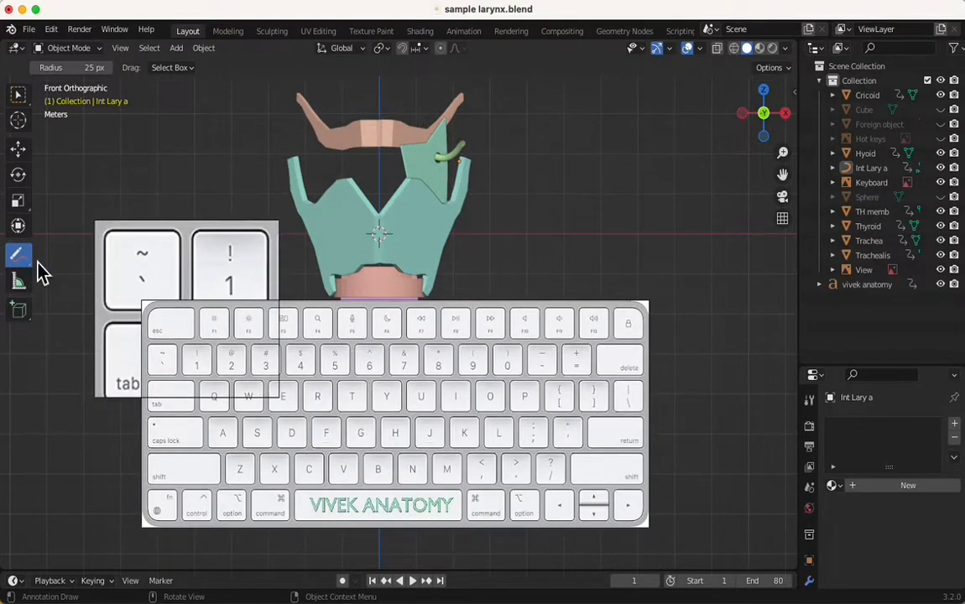
Step: Circle the slash key on the keyboard image with the Annotate tool and return to box selection
left_click_drag(18, 256, 67, 262)
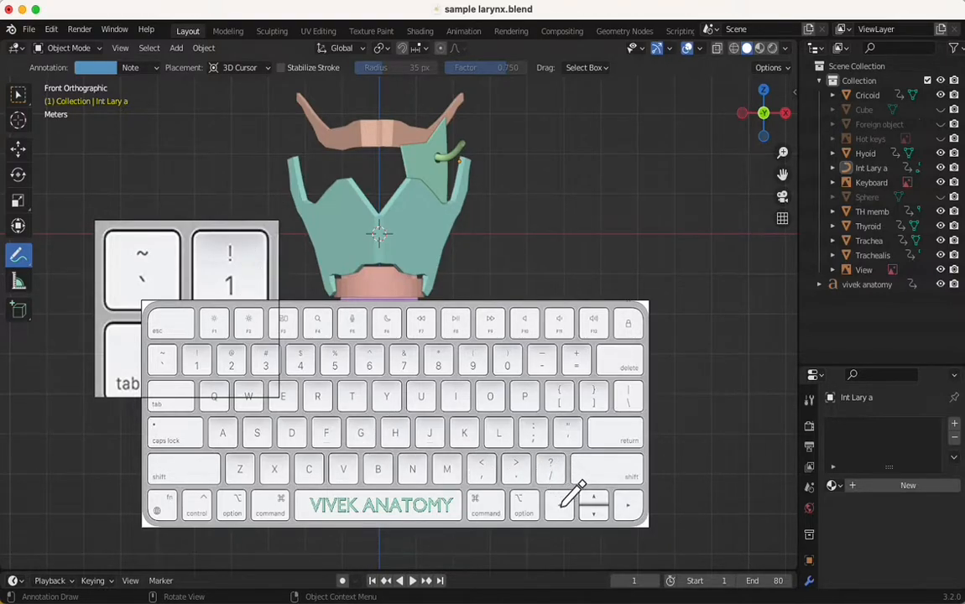
mouse_move(560, 499)
left_mouse_down()
mouse_move(542, 496)
mouse_move(545, 470)
mouse_move(570, 483)
mouse_move(569, 507)
mouse_move(537, 478)
mouse_move(575, 474)
mouse_move(556, 508)
left_mouse_up()
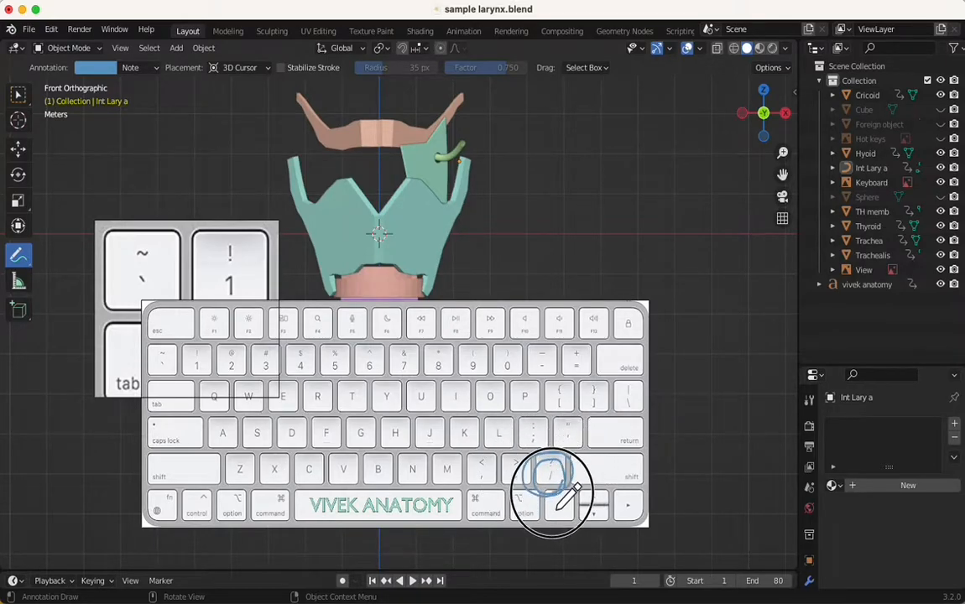
left_click(17, 94)
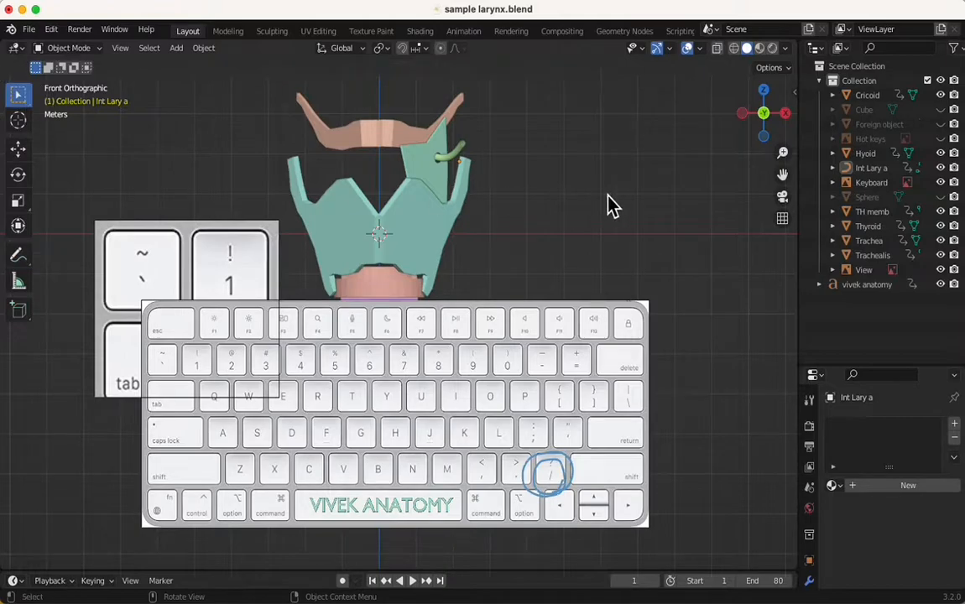
Step: Isolate the hyoid in local view, orbit around it, and bring the full scene back
left_click(400, 145)
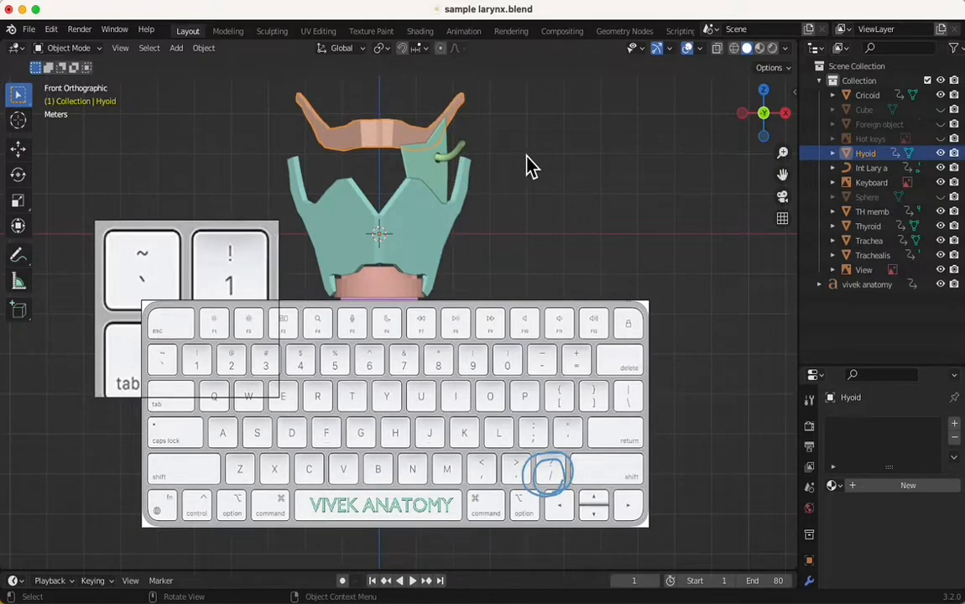
key("slash")
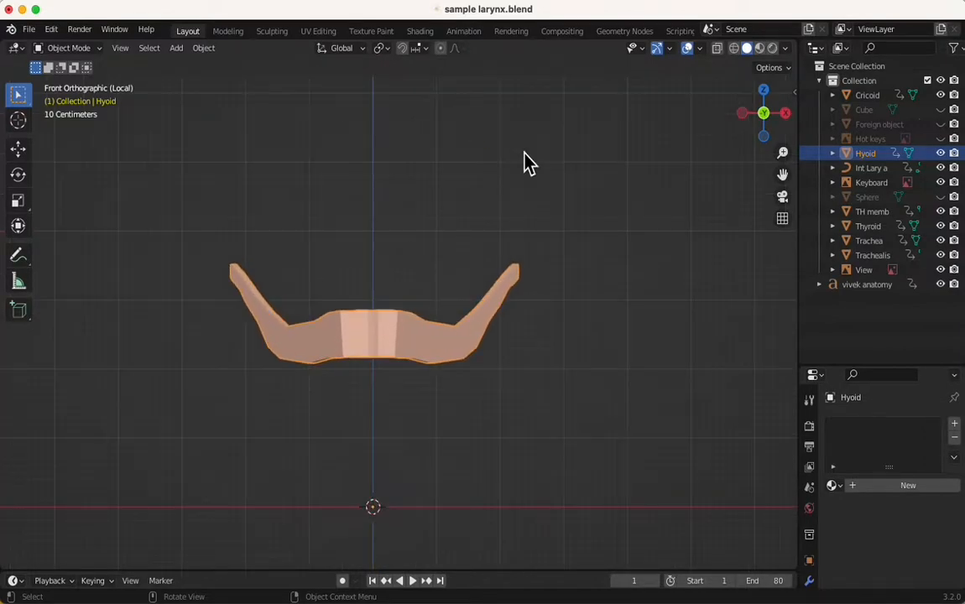
middle_click_drag(614, 265, 529, 351)
key("slash")
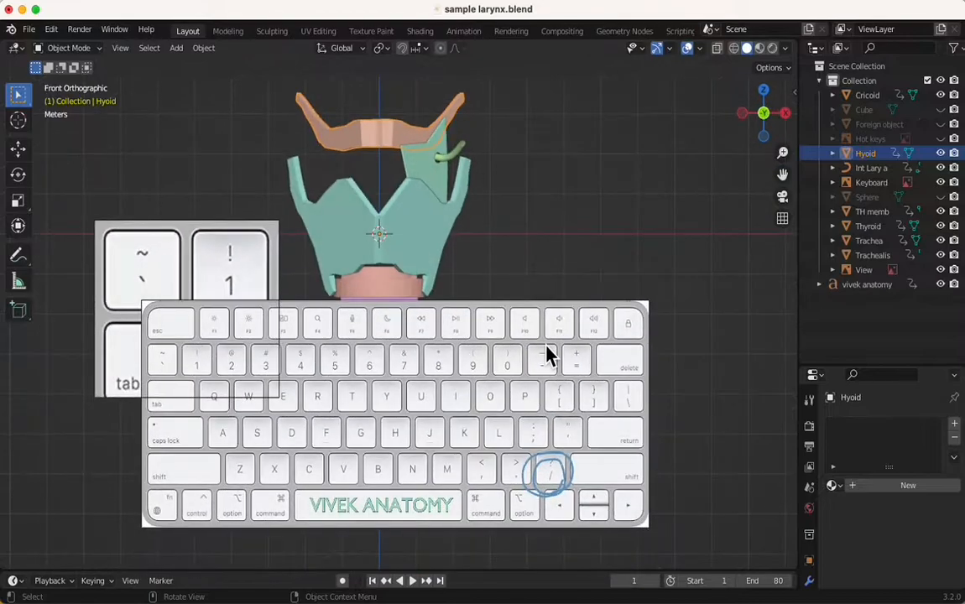
Step: Isolate the cricoid in local view, orbit around it, and exit local view
left_click(391, 287)
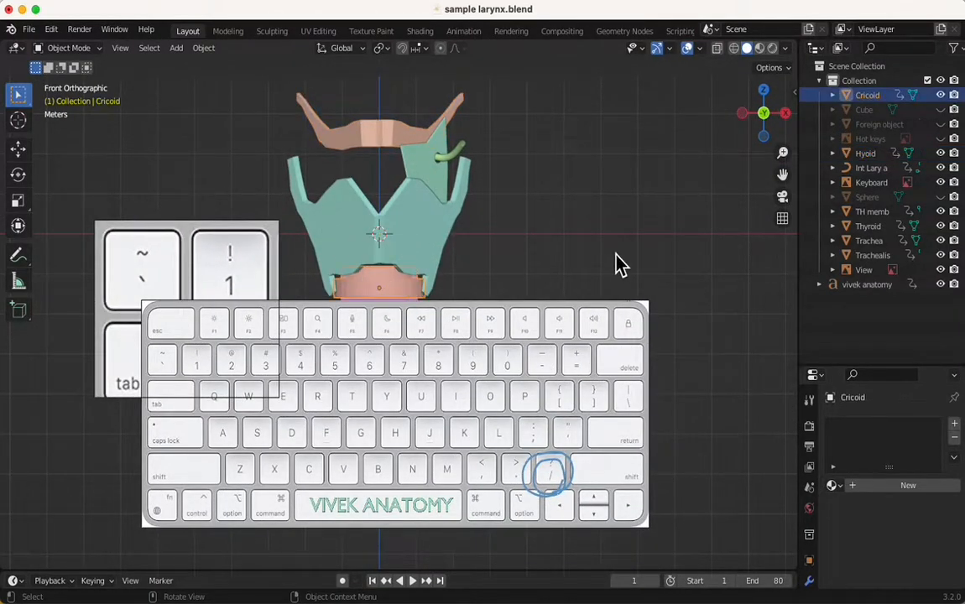
key("slash")
middle_click_drag(639, 260, 625, 369)
key("slash")
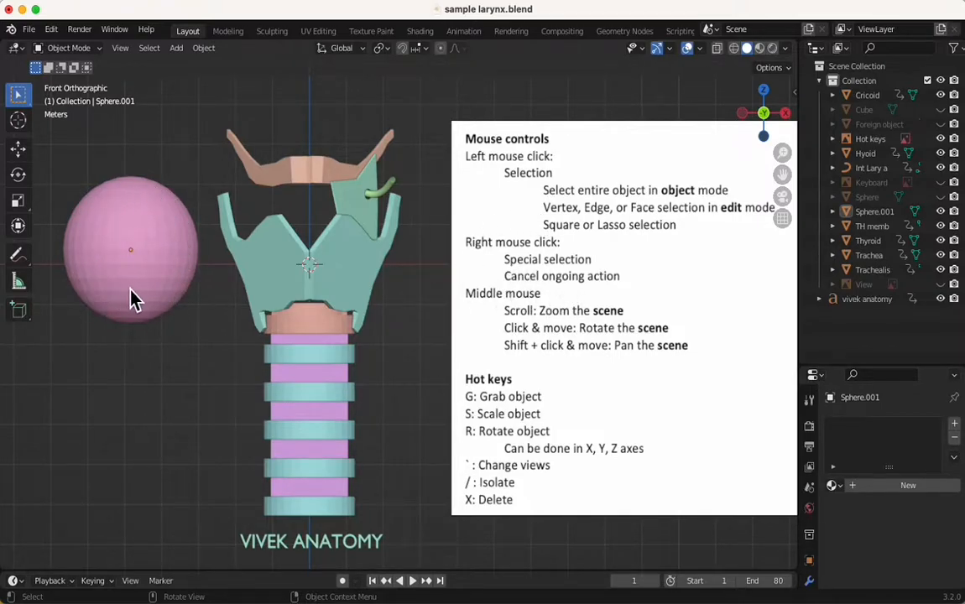
Step: Select the sphere, thyroid cartilage, hyoid and trachea in turn as whole objects, ending with the thyroid cartilage selected
left_click(137, 225)
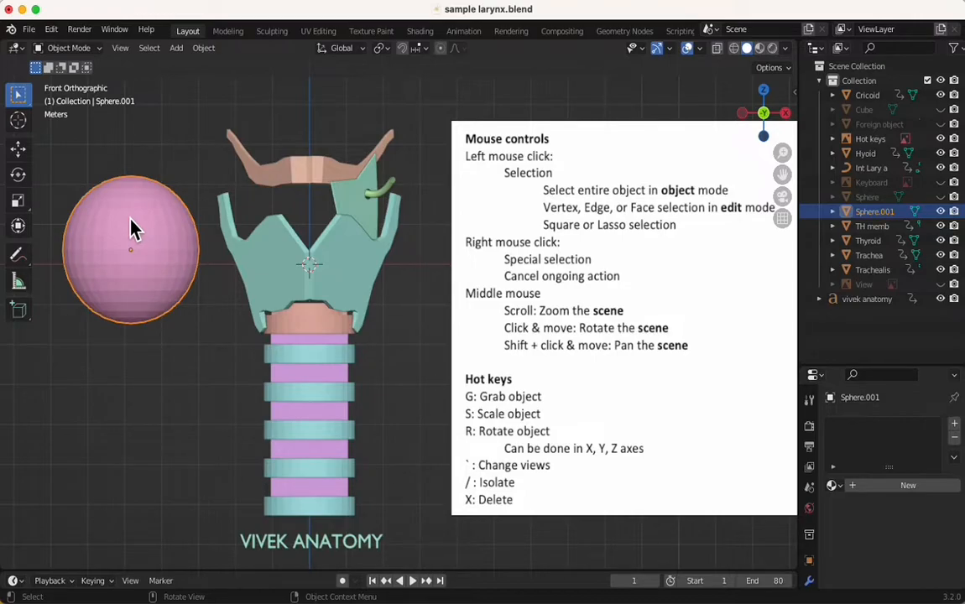
left_click(279, 275)
left_click(318, 181)
left_click(321, 353)
left_click(323, 184)
left_click(266, 274)
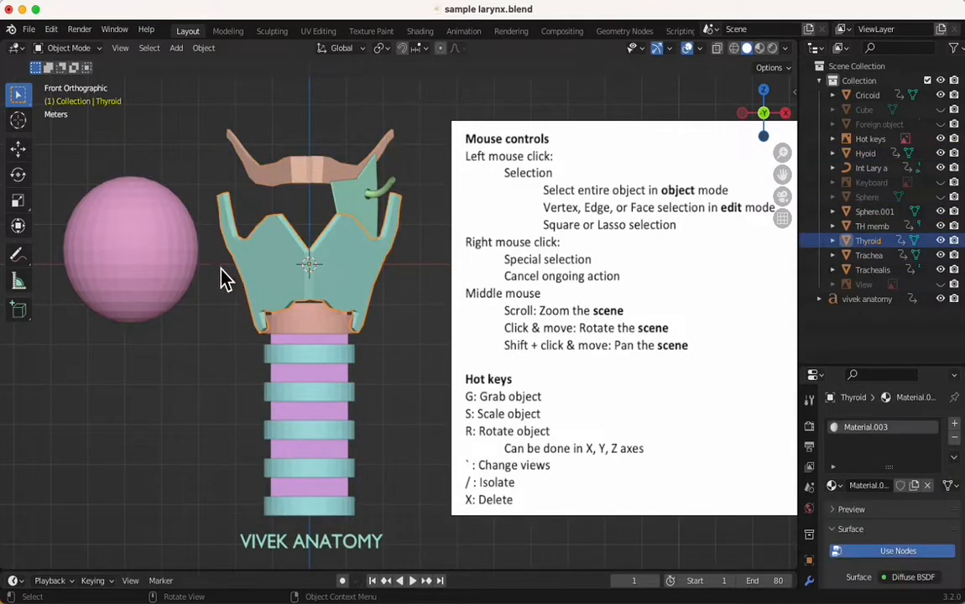
Step: Look through the object context options over the thyroid cartilage and over the sphere, and clear the selection
right_click(270, 250)
mouse_move(269, 249)
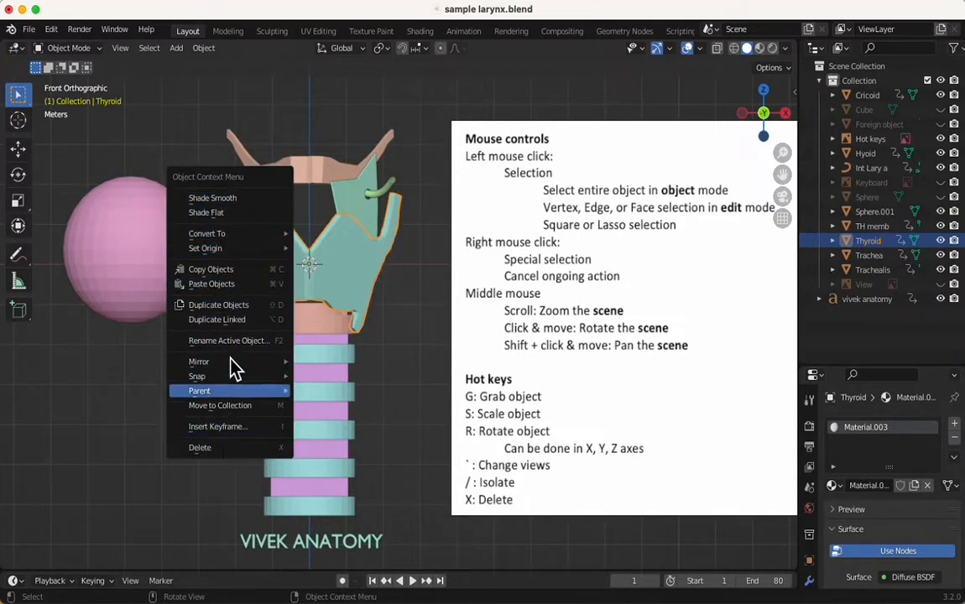
left_click(215, 199)
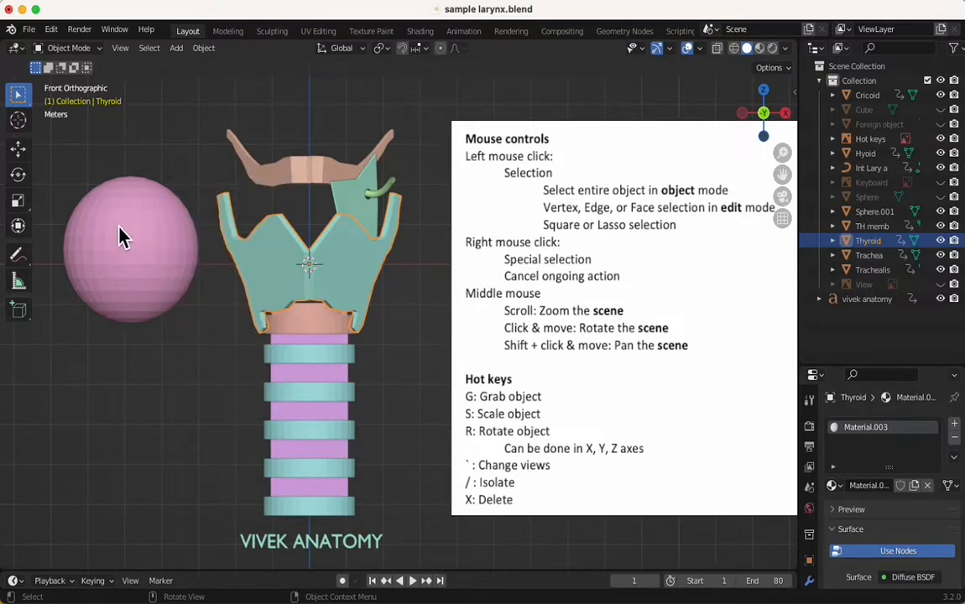
right_click(131, 223)
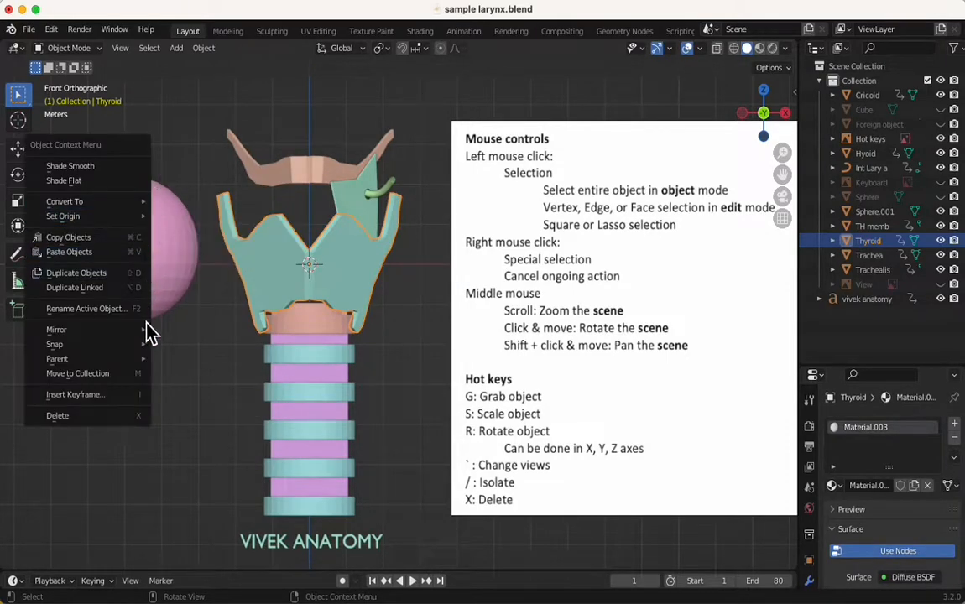
left_click(166, 157)
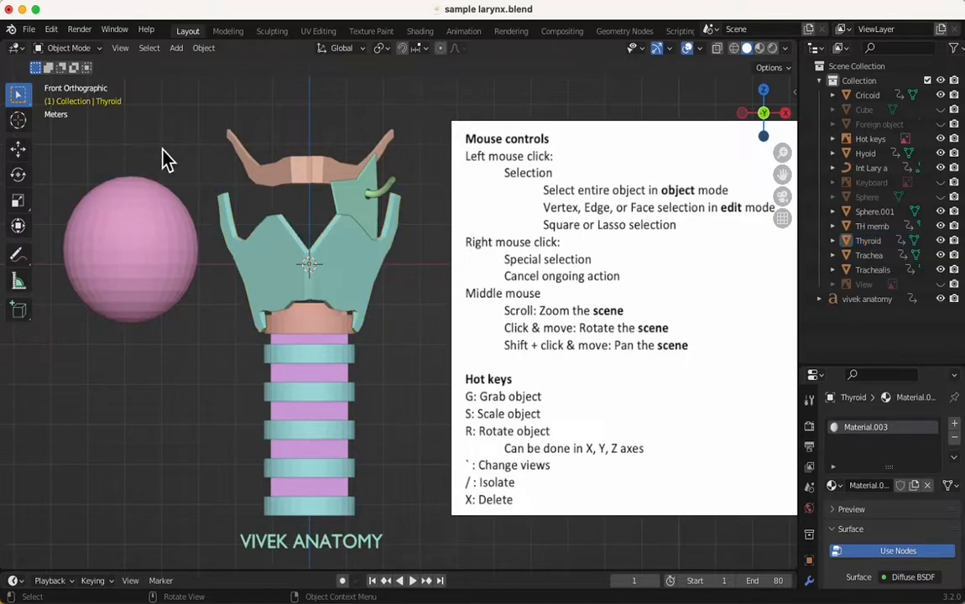
Step: Enter Edit Mode on the sphere, box-select a block of its front vertices, and deselect them
left_click(143, 253)
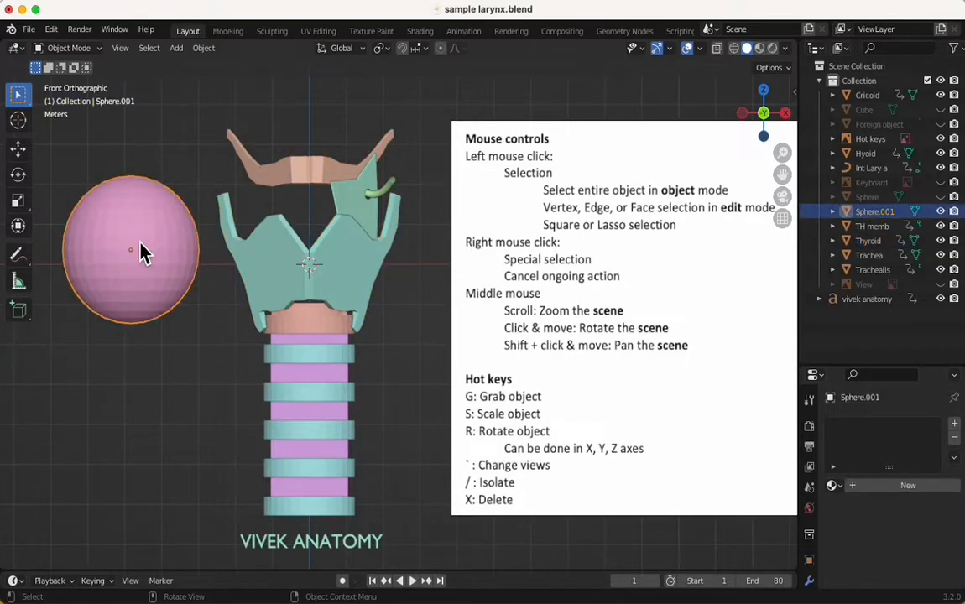
key("Tab")
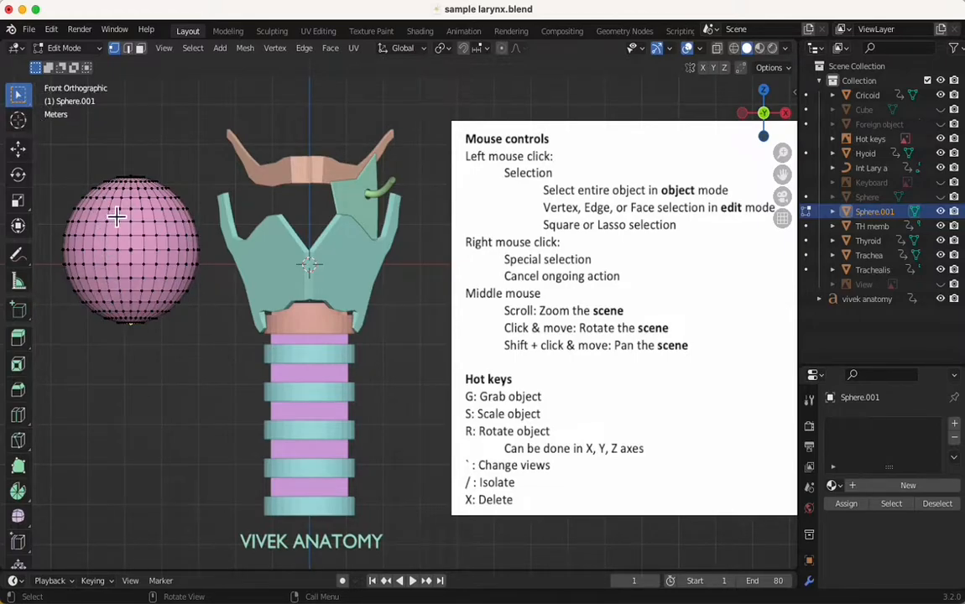
left_click_drag(93, 203, 172, 296)
left_click(210, 356)
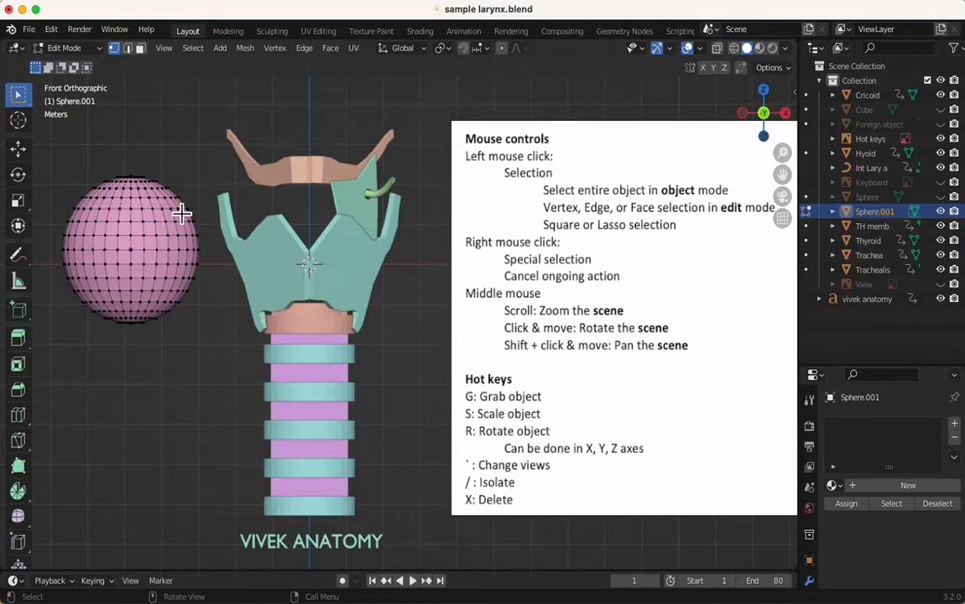
Step: Lasso-select vertices in the middle and lower part of the sphere, and return to Object Mode with the sphere deselected
left_click(18, 99)
mouse_move(22, 104)
left_mouse_down()
mouse_move(43, 111)
mouse_move(74, 202)
mouse_move(84, 195)
mouse_move(107, 216)
mouse_move(95, 237)
mouse_move(108, 276)
mouse_move(162, 287)
mouse_move(172, 263)
mouse_move(125, 259)
mouse_move(162, 241)
mouse_move(144, 249)
mouse_move(125, 212)
left_mouse_up()
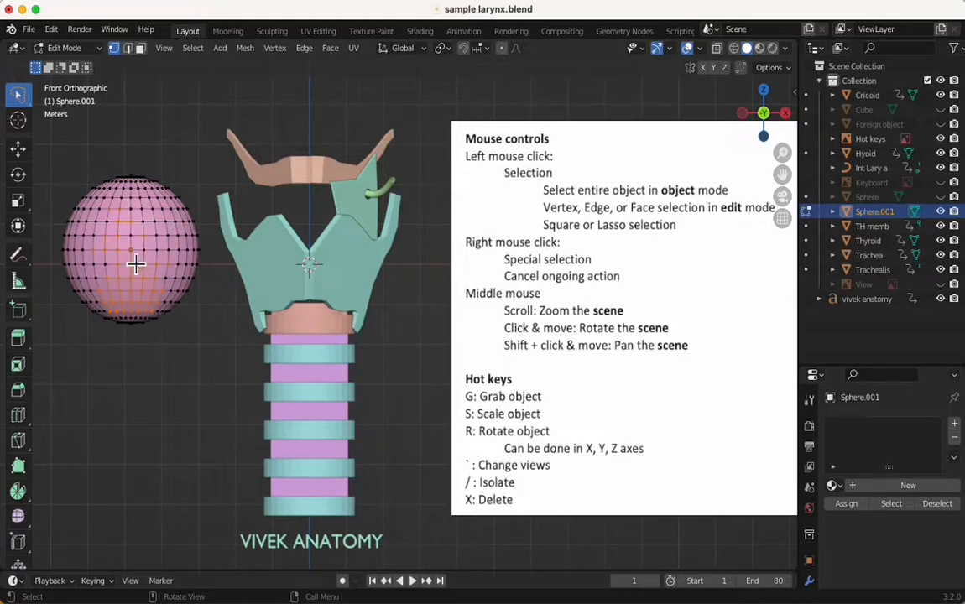
key("Tab")
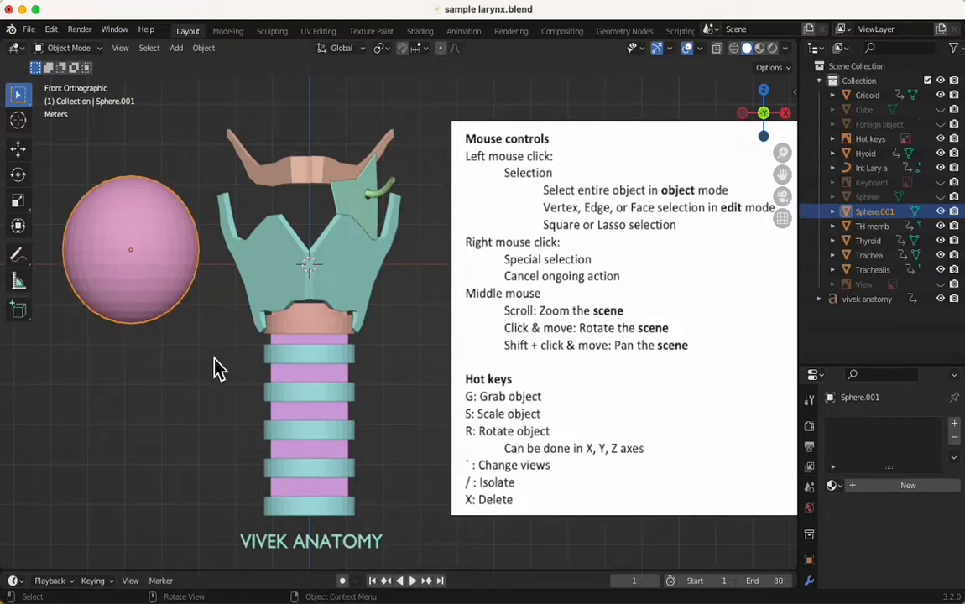
left_click(174, 406)
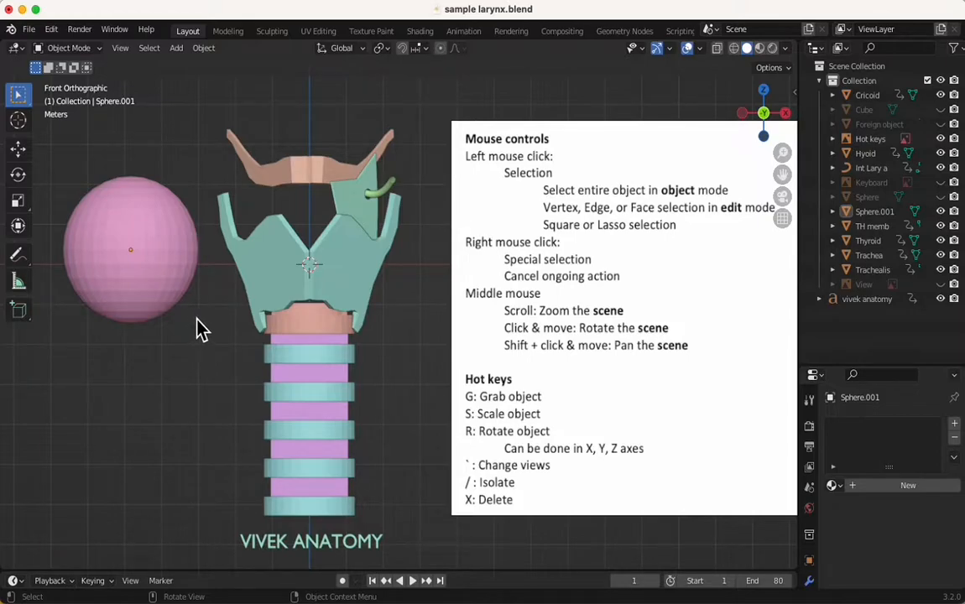
Step: Zoom the scene out and in repeatedly to examine the larynx and the mouse-controls reference at different scales
scroll(201, 329, "down", 5)
scroll(199, 328, "up", 5)
scroll(197, 329, "down", 5)
scroll(193, 329, "up", 5)
scroll(193, 329, "down", 4)
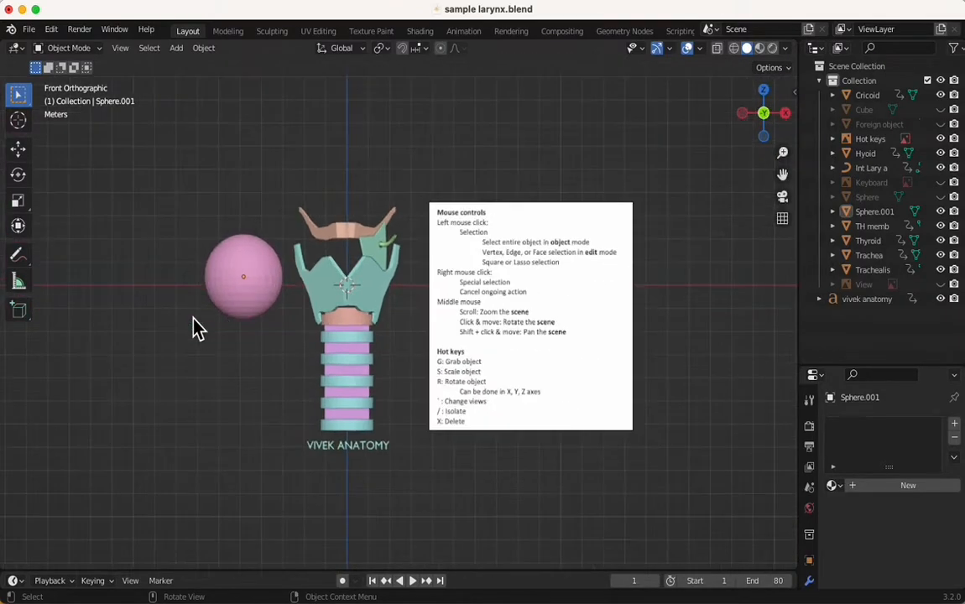
scroll(193, 329, "up", 3)
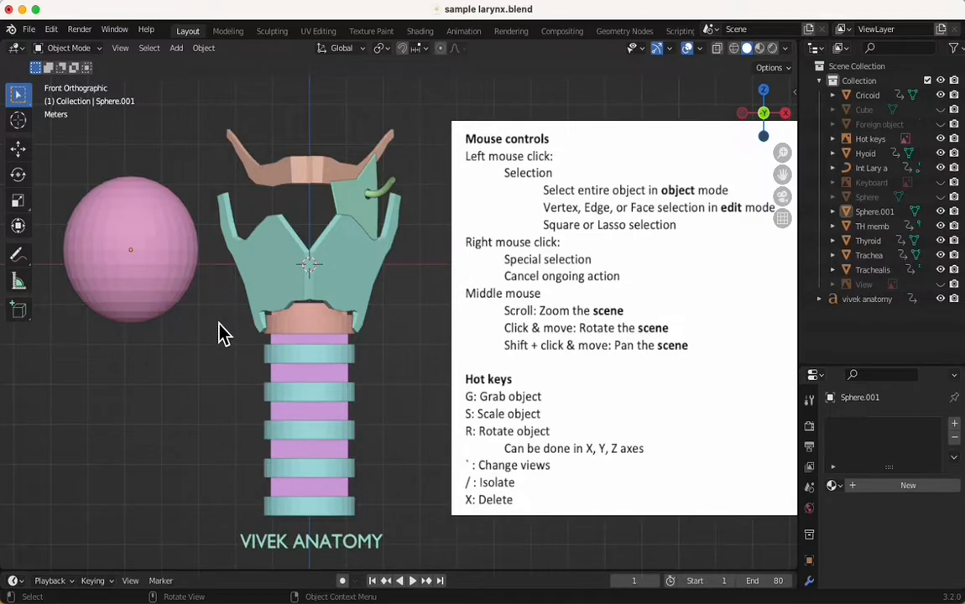
scroll(223, 333, "down", 4)
scroll(220, 334, "up", 5)
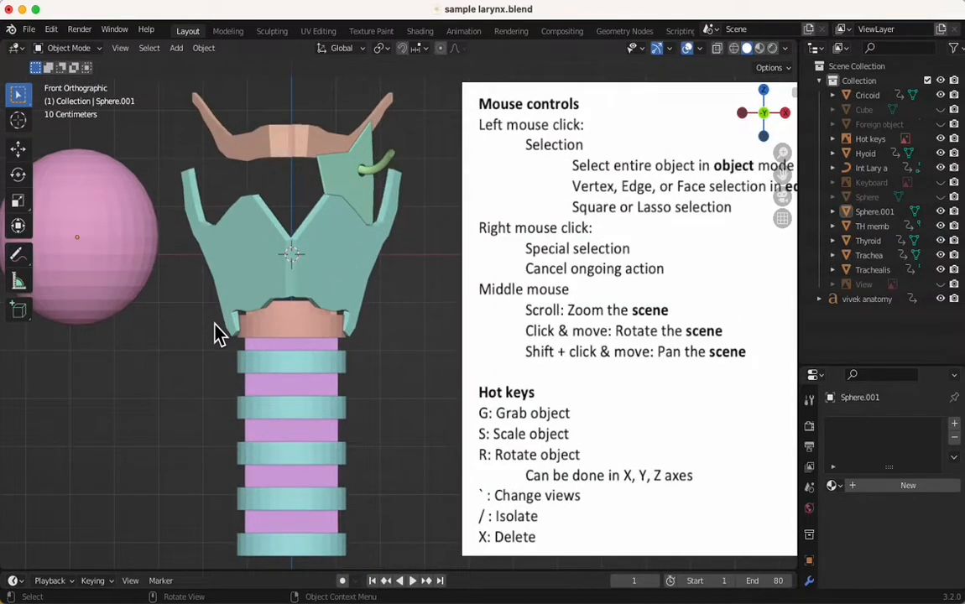
Step: Zoom the scene out and in, orbit around the larynx, and return to the front view
scroll(215, 333, "down", 4)
scroll(215, 334, "up", 1)
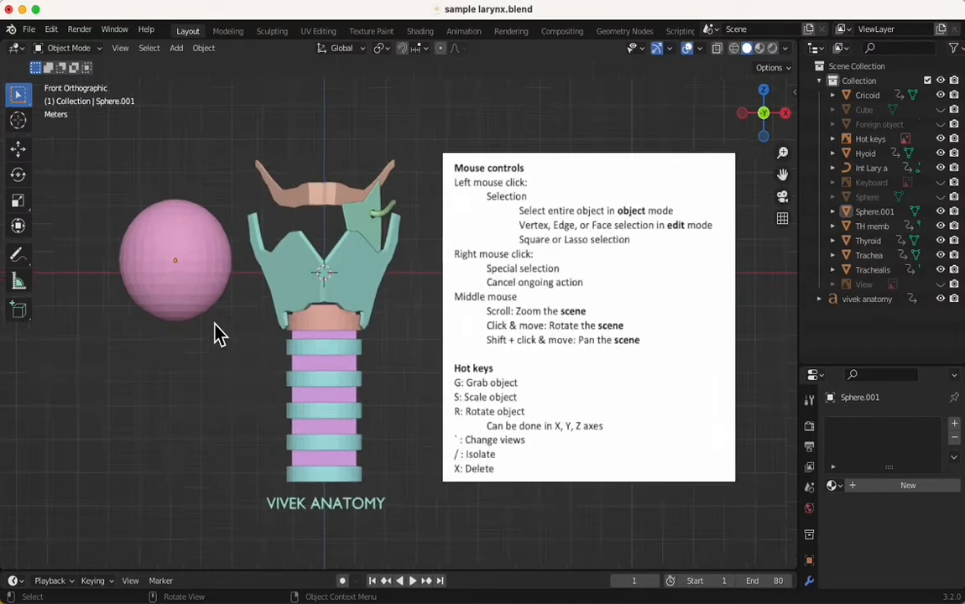
scroll(216, 334, "up", 1)
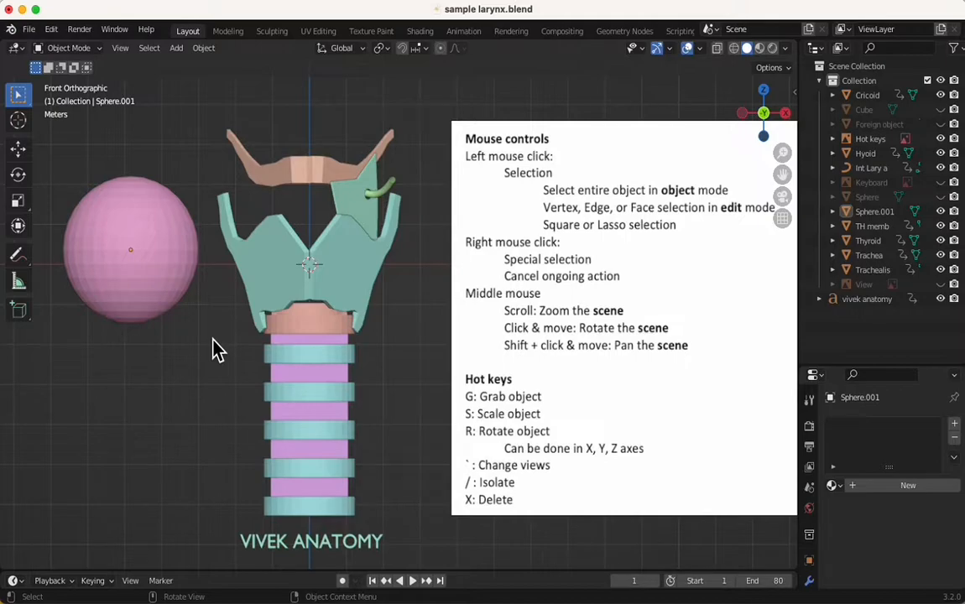
middle_click_drag(213, 346, 189, 357)
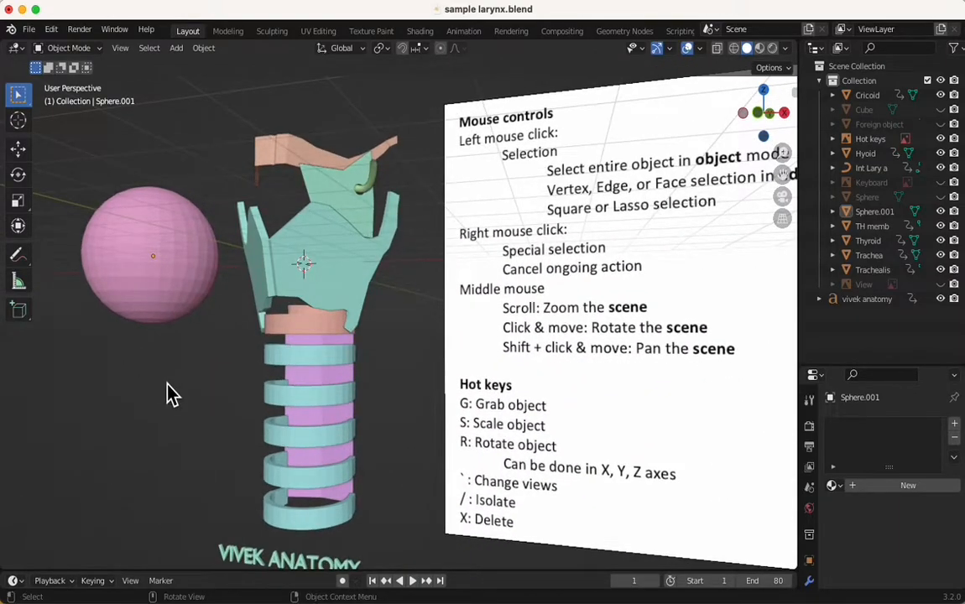
key("grave")
left_click(95, 342)
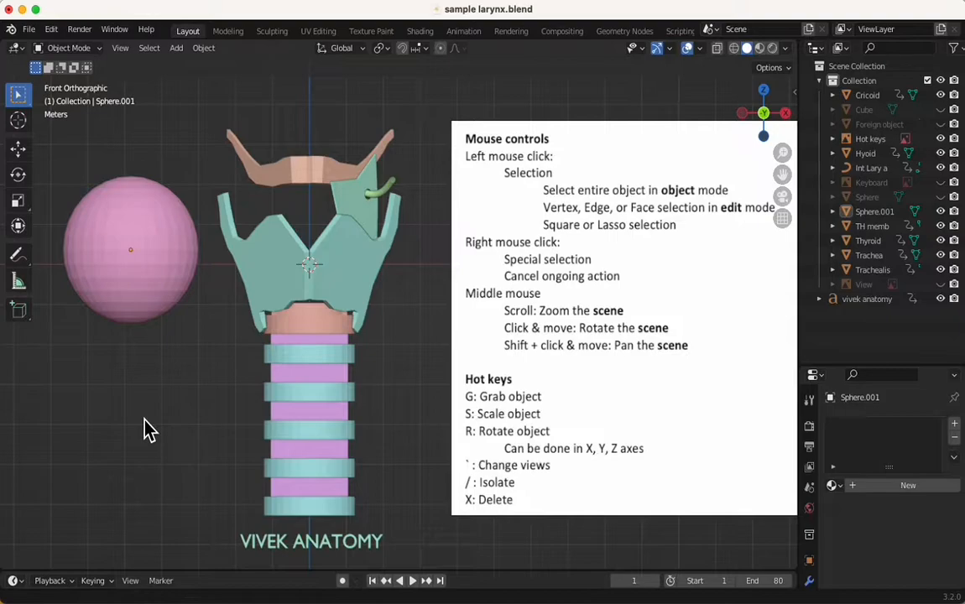
Step: Pan and zoom the scene, orbit around the larynx and reference sheet, and restore the front view closer to the model
middle_click_drag(155, 427, 136, 425, "shift")
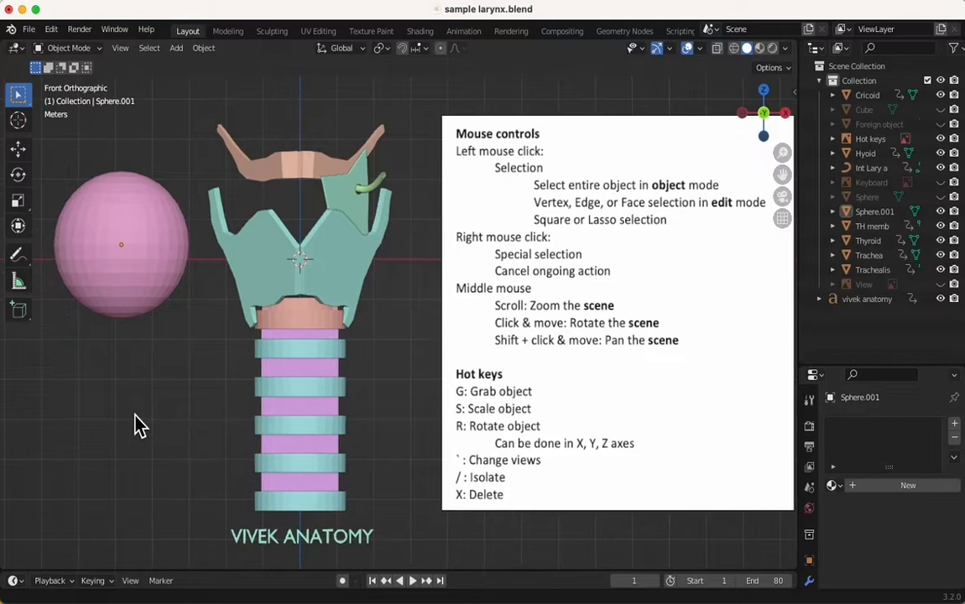
scroll(131, 419, "down", 1)
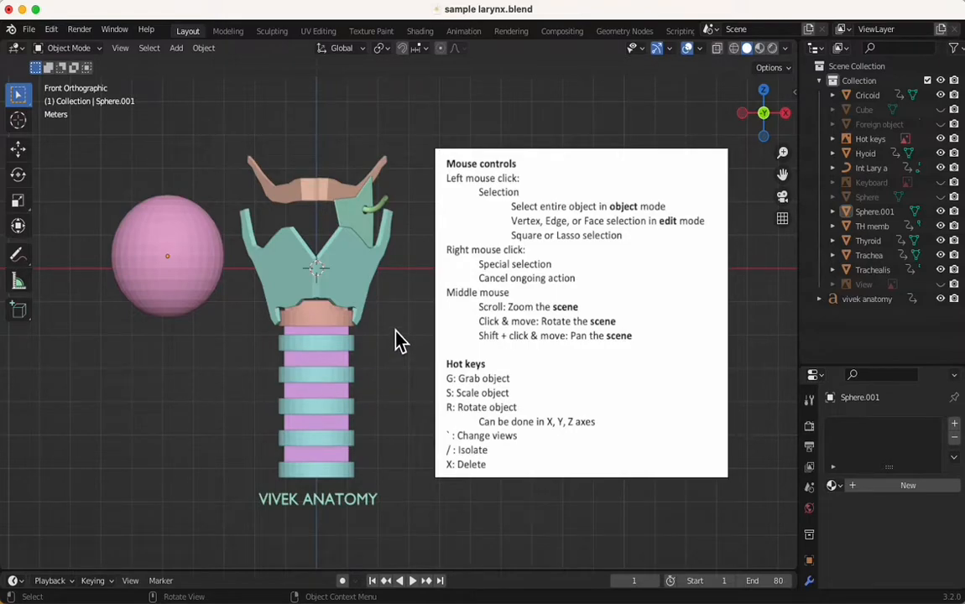
scroll(395, 331, "down", 6)
scroll(395, 330, "up", 7)
scroll(395, 331, "down", 5)
scroll(395, 331, "up", 3)
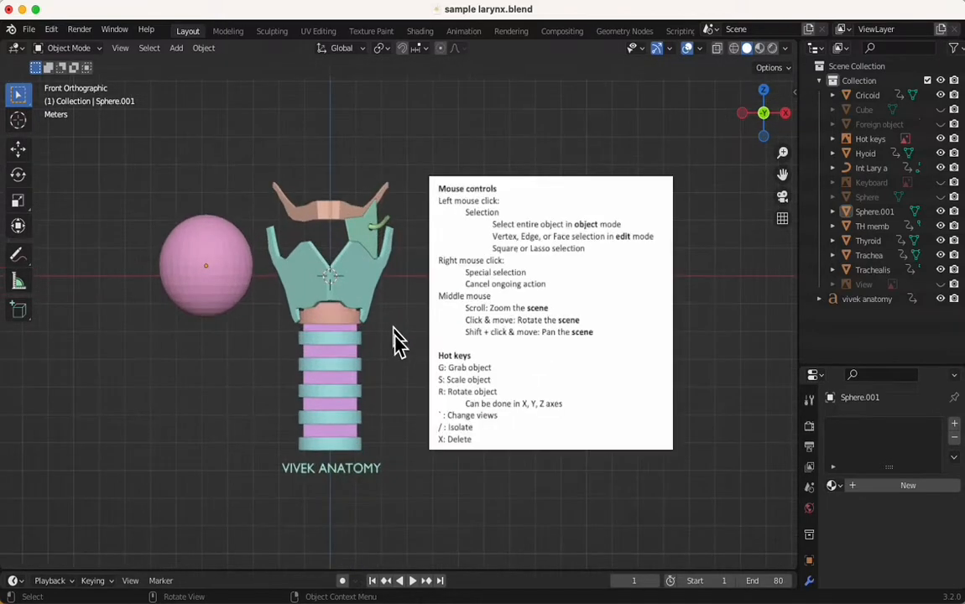
middle_click_drag(393, 401, 325, 370)
key("grave")
left_click(235, 314)
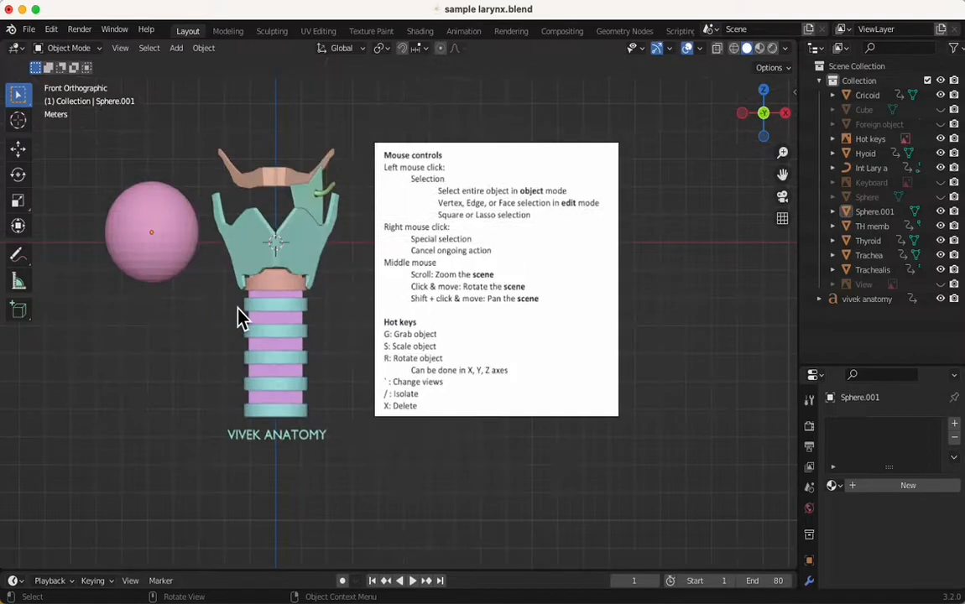
scroll(276, 347, "up", 2)
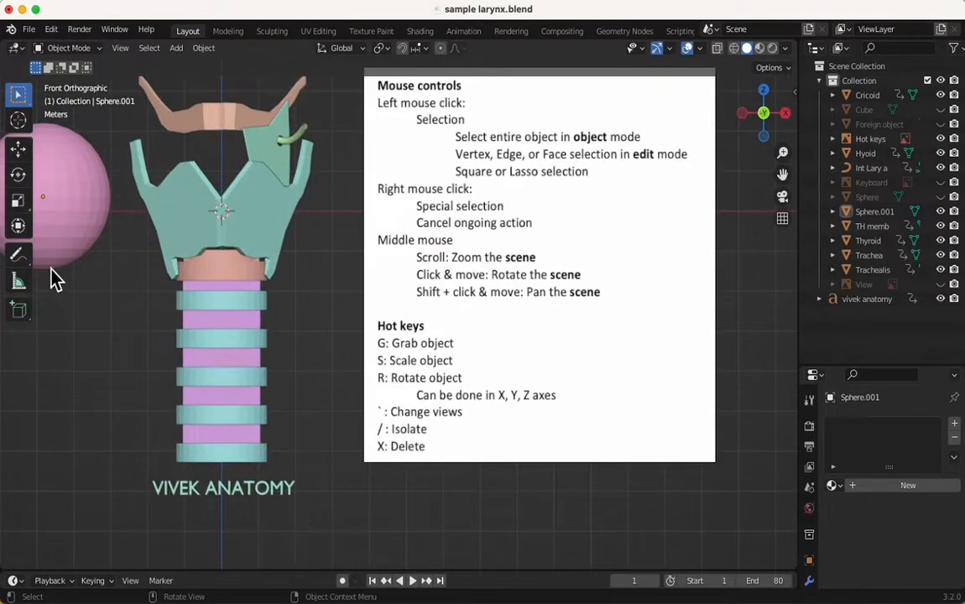
Step: Annotate the mouse-controls reference with freehand strokes beside its headings and under the zoom, rotate and pan entries
left_click(19, 253)
left_click(97, 265)
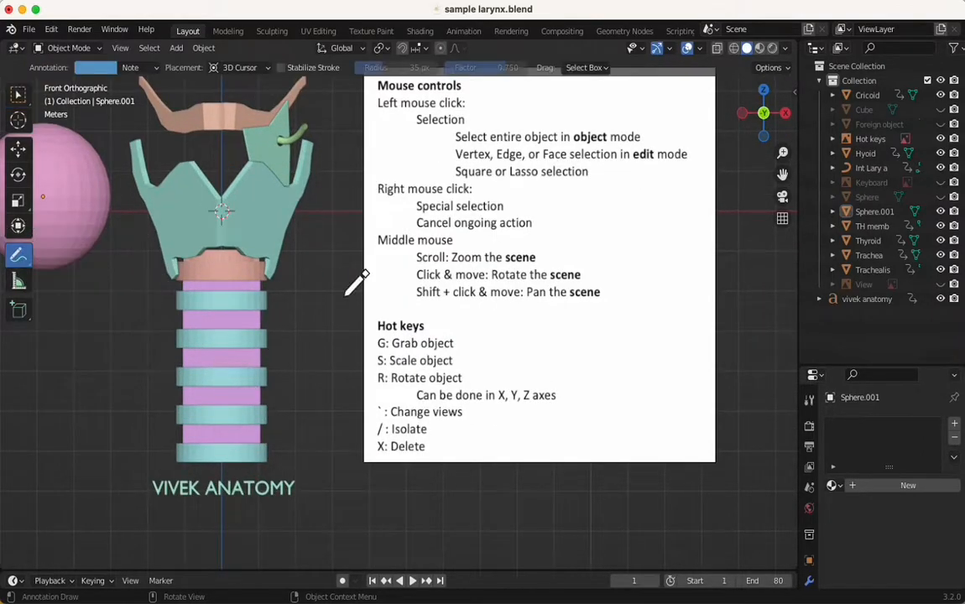
left_click_drag(405, 79, 445, 82)
left_click_drag(422, 119, 418, 122)
mouse_move(402, 197)
left_mouse_down()
mouse_move(394, 186)
mouse_move(408, 198)
left_mouse_up()
mouse_move(399, 261)
left_mouse_down()
mouse_move(433, 223)
mouse_move(389, 249)
left_mouse_up()
left_click_drag(452, 271, 598, 263)
left_click_drag(417, 283, 598, 282)
left_click_drag(446, 311, 631, 309)
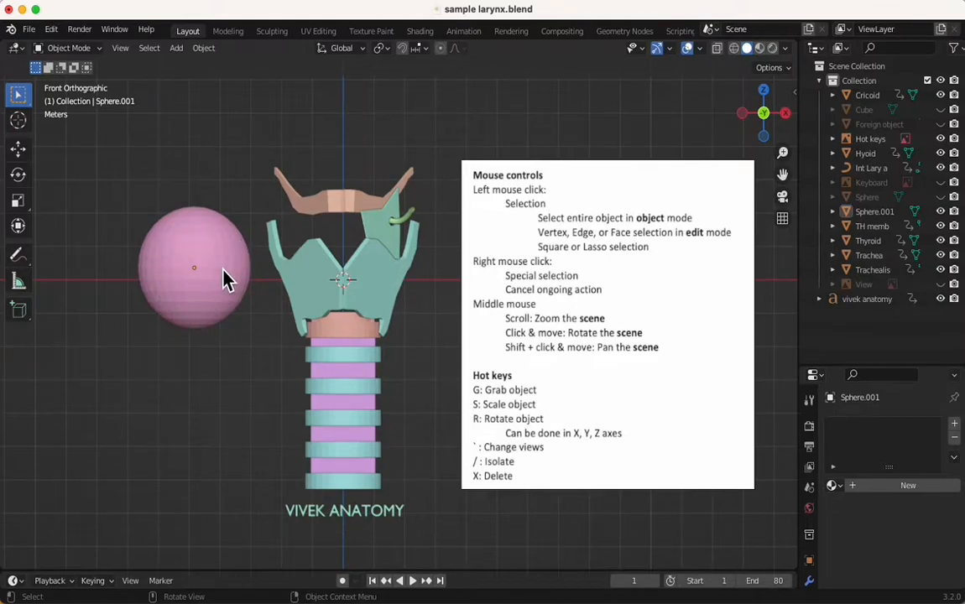
Step: Delete the pink sphere beside the larynx
left_click(210, 248)
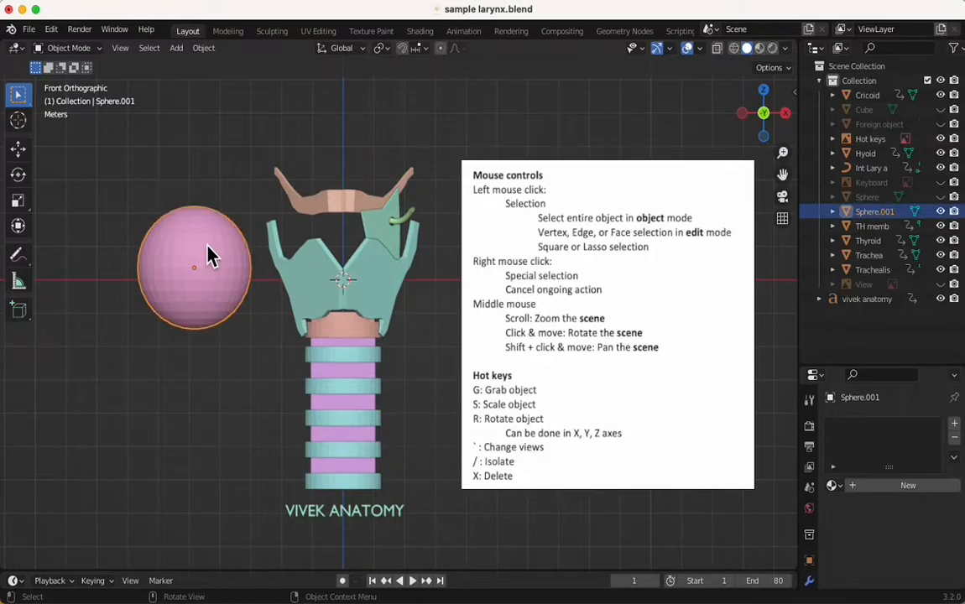
key("x")
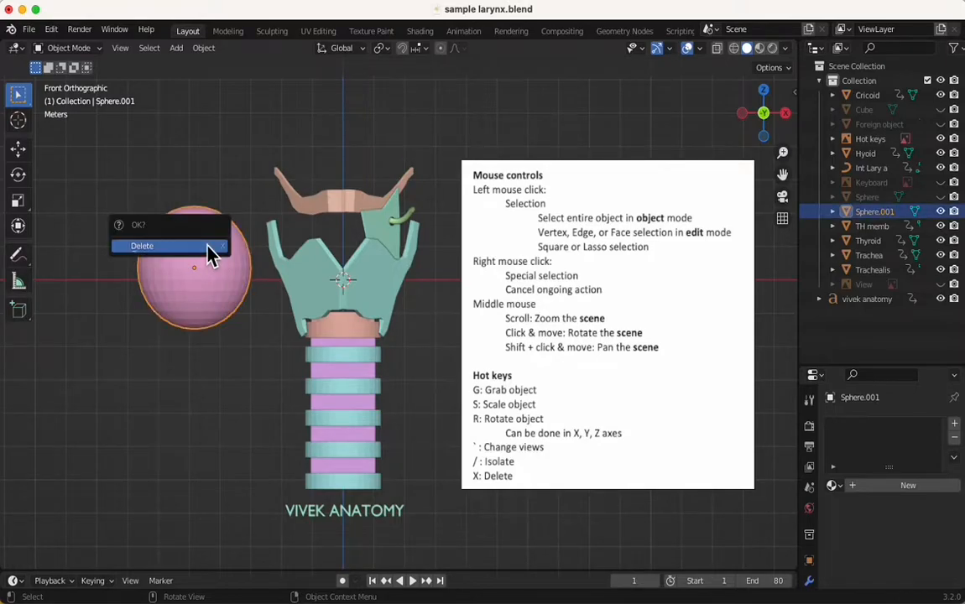
left_click(160, 245)
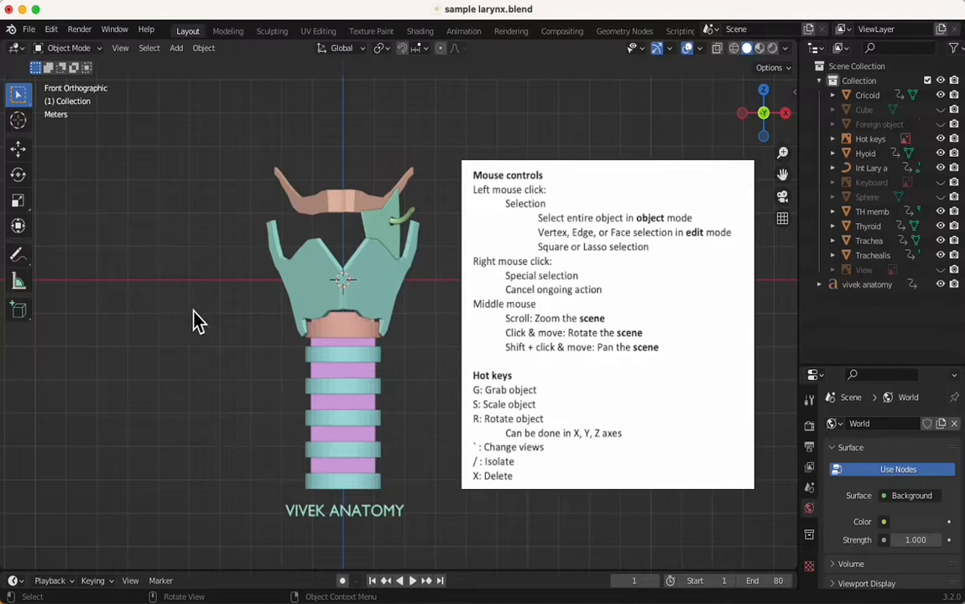
Step: Try grabbing the thyroid cartilage and moving it about 6.2 m away from the larynx, and cancel the move
left_click(375, 279)
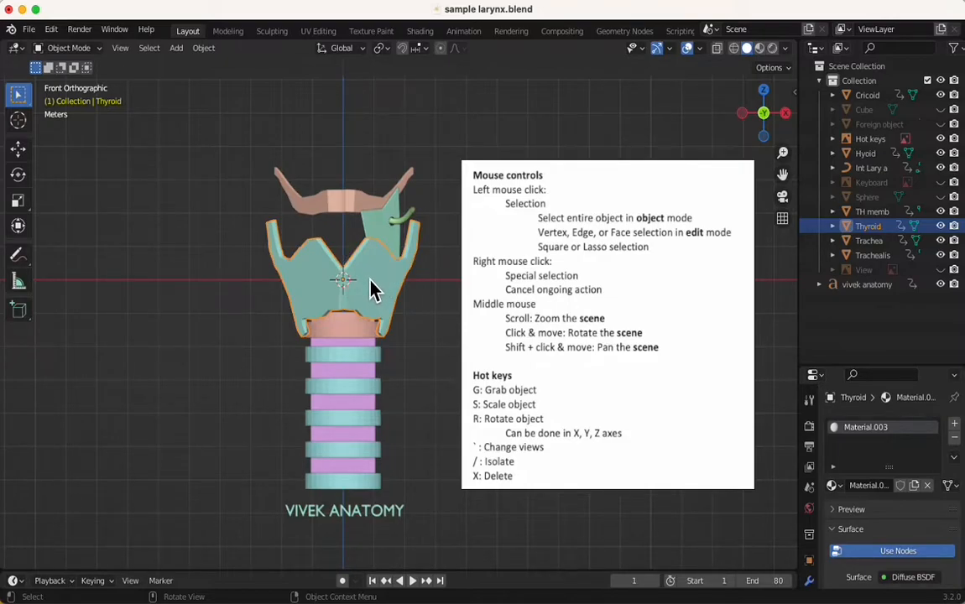
key("g")
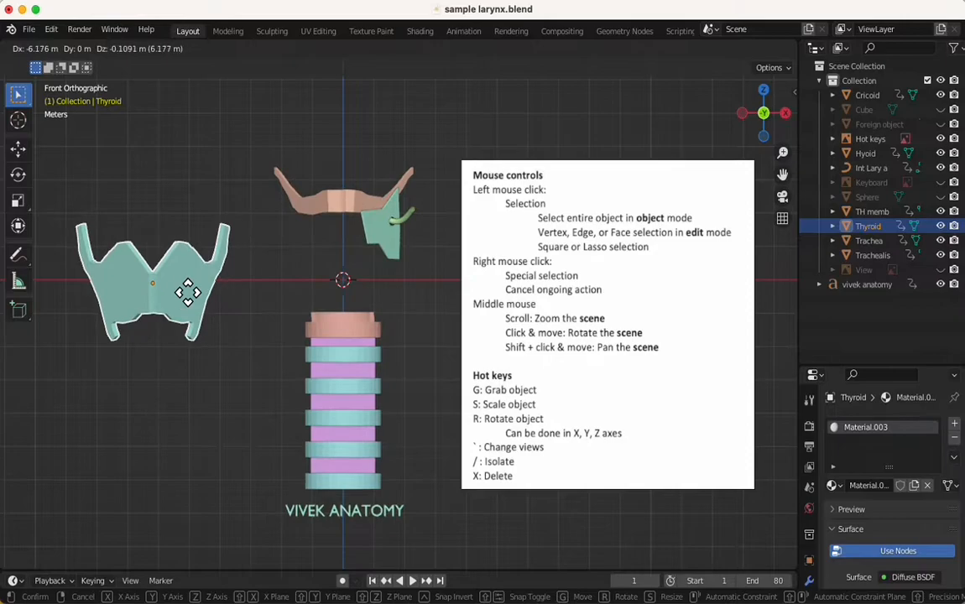
right_click(183, 289)
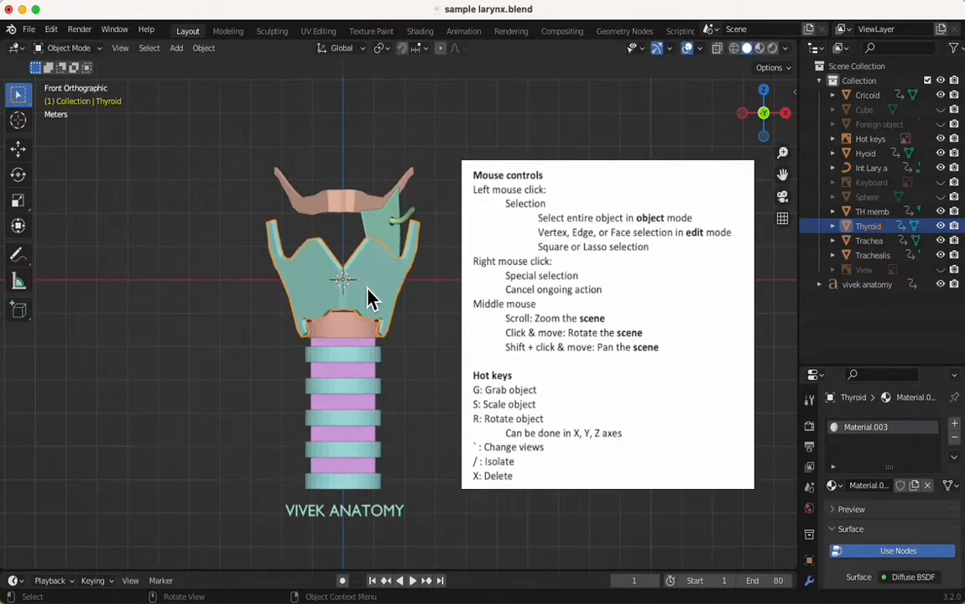
Step: Move the hyoid about -7.29 m in X and -2.14 m in Z, and undo the move
left_click(327, 204)
key("g")
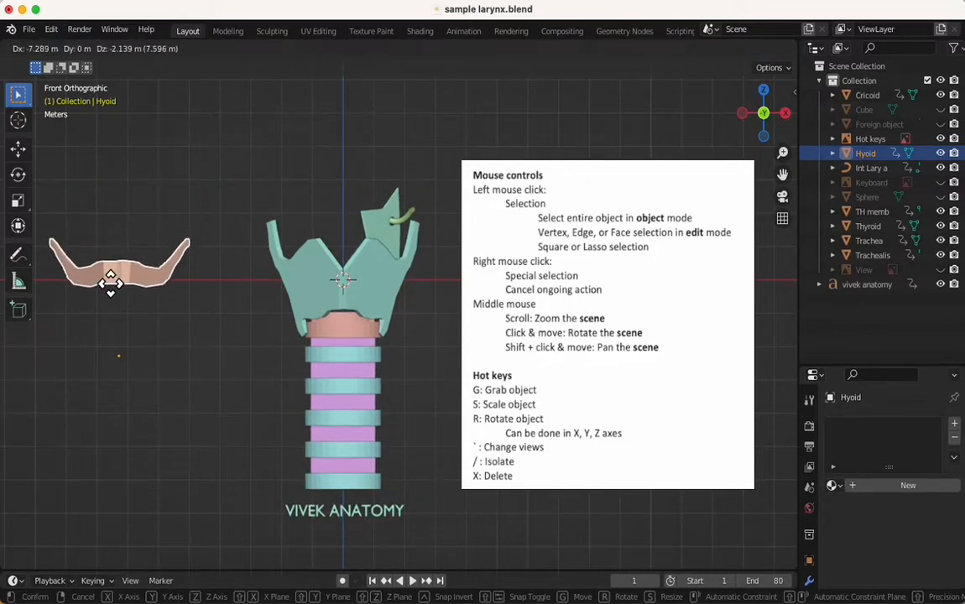
left_click(108, 282)
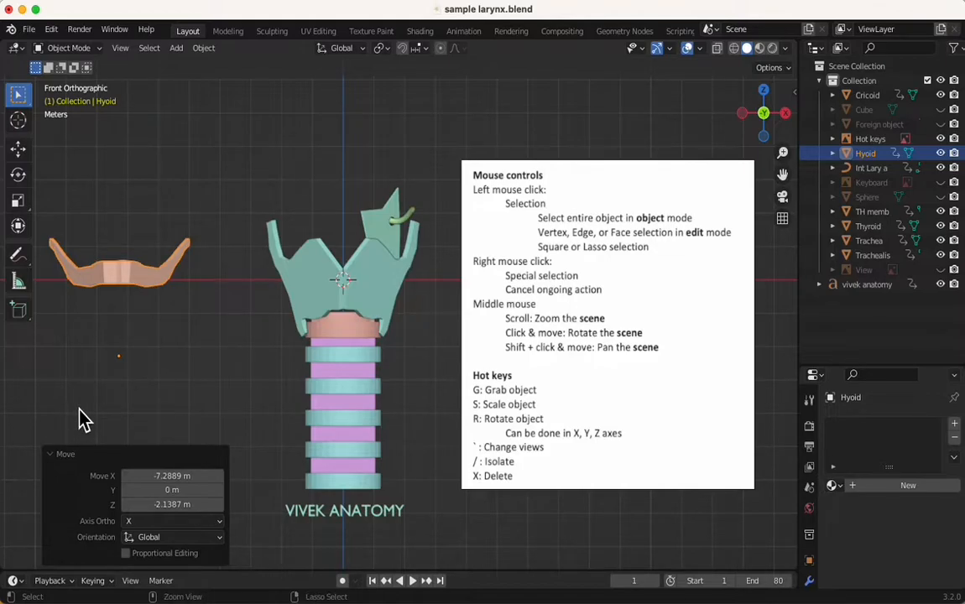
key("ctrl+z")
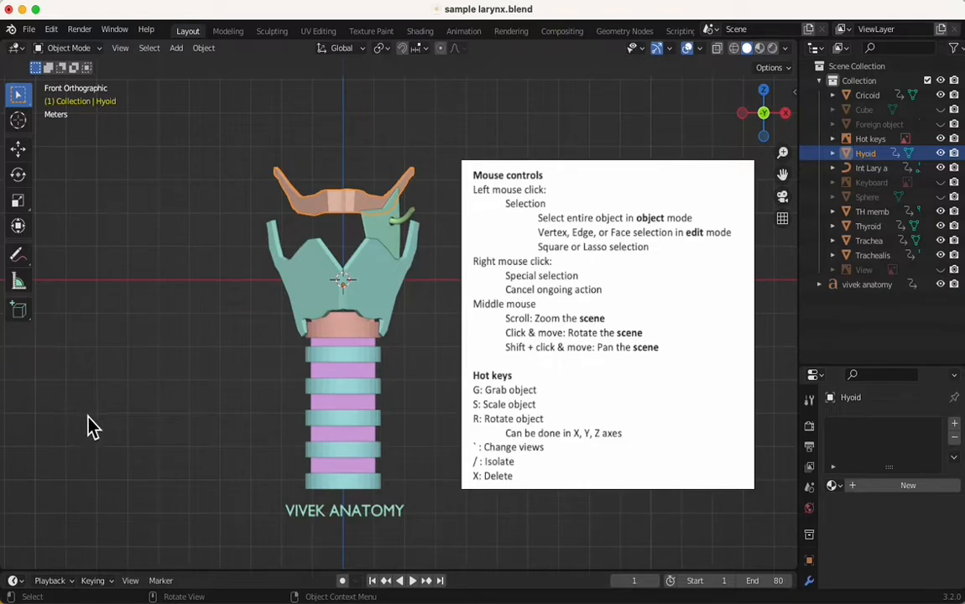
Step: Move the cricoid about -6.92 m in X and -2.86 m in Z, undo the move, and clear the selection
left_click(344, 340)
key("g")
left_click(127, 434)
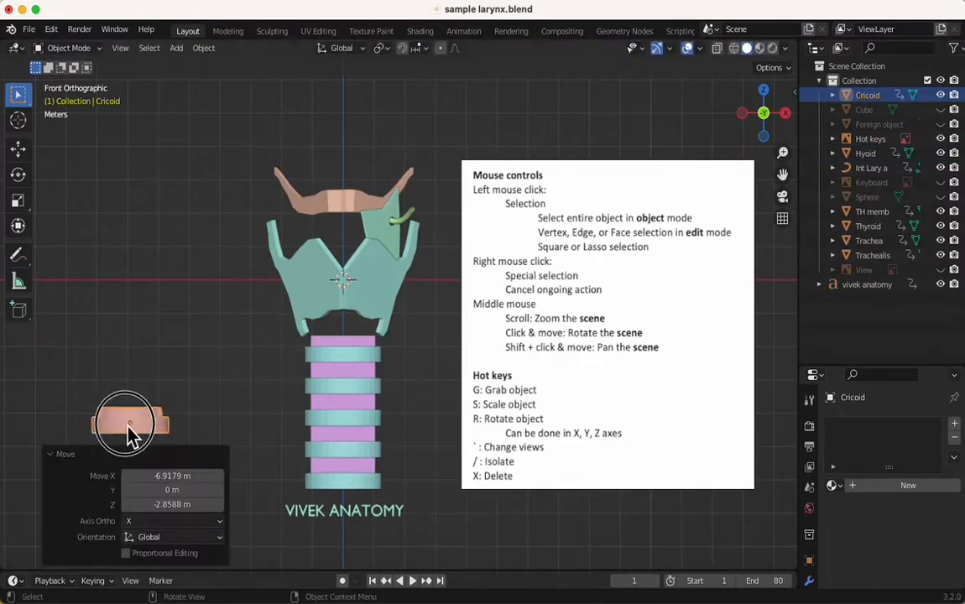
key("ctrl+z")
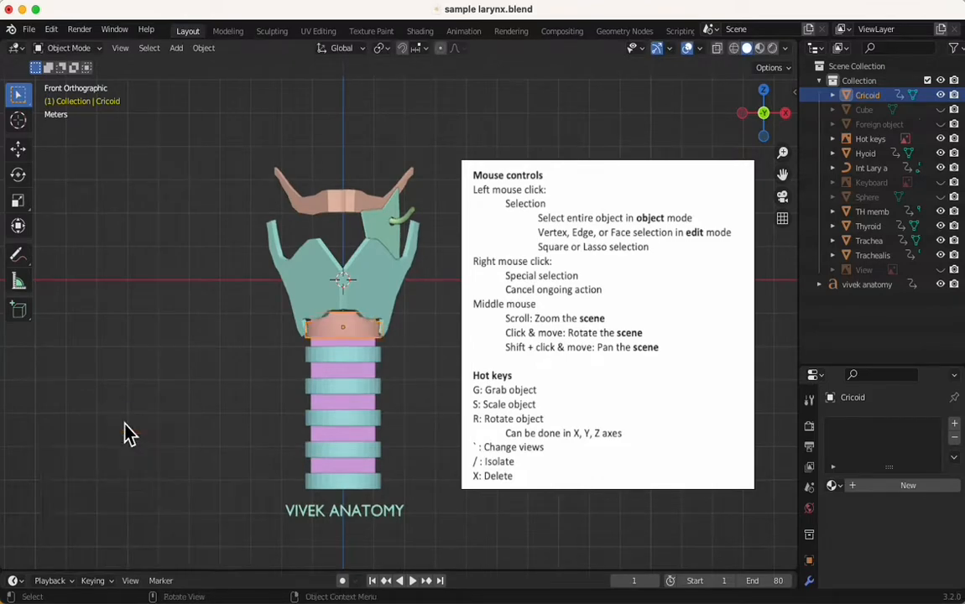
left_click(128, 434)
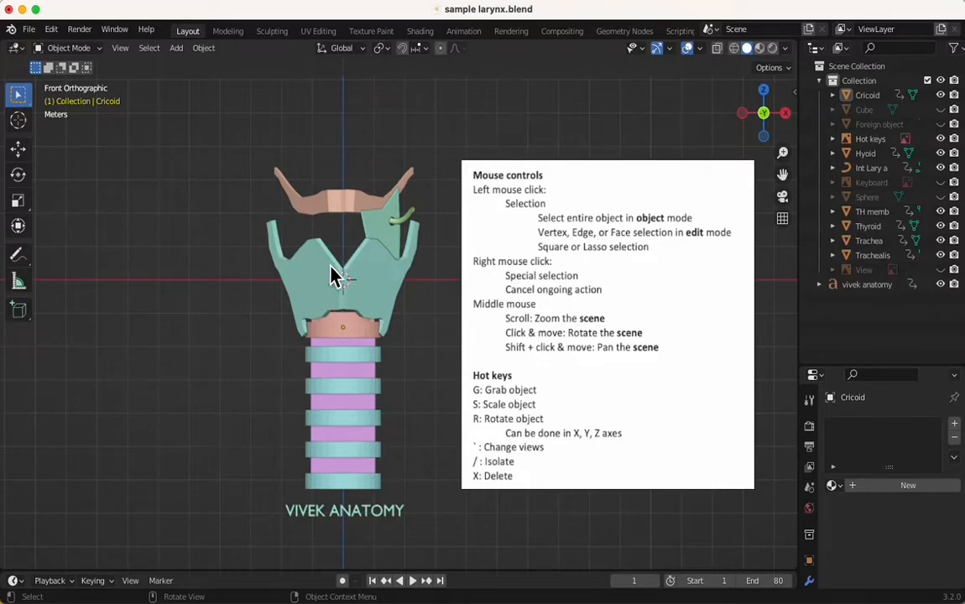
Step: Scale the thyroid cartilage up to about 3.02 times its size, undo the scaling, and clear the selection
left_click(302, 268)
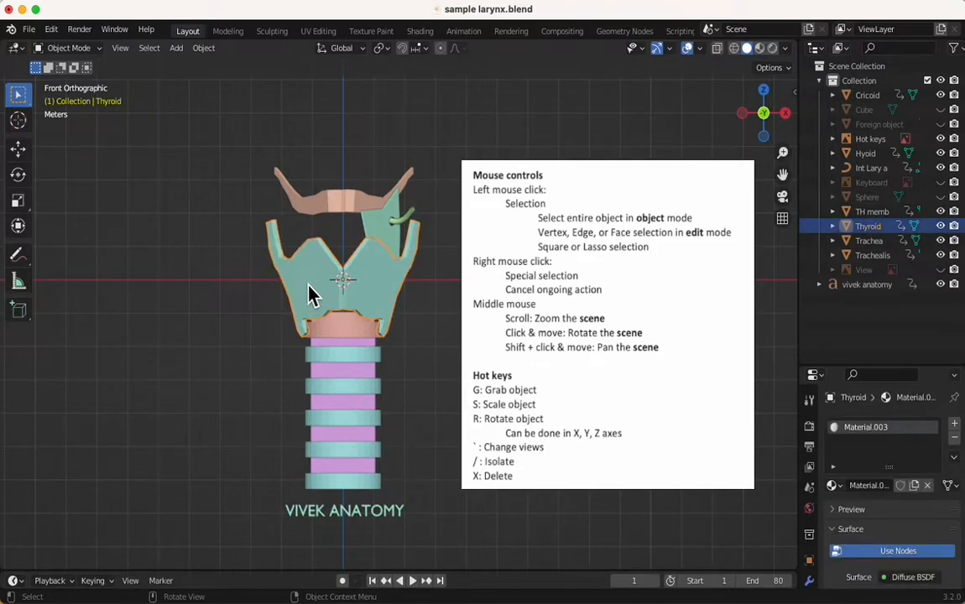
key("s")
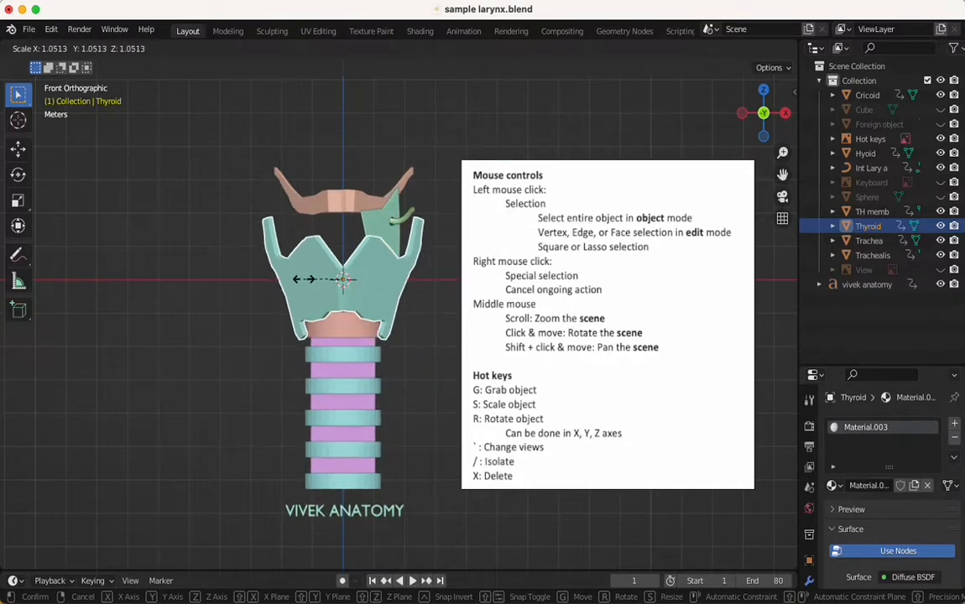
left_click(234, 317)
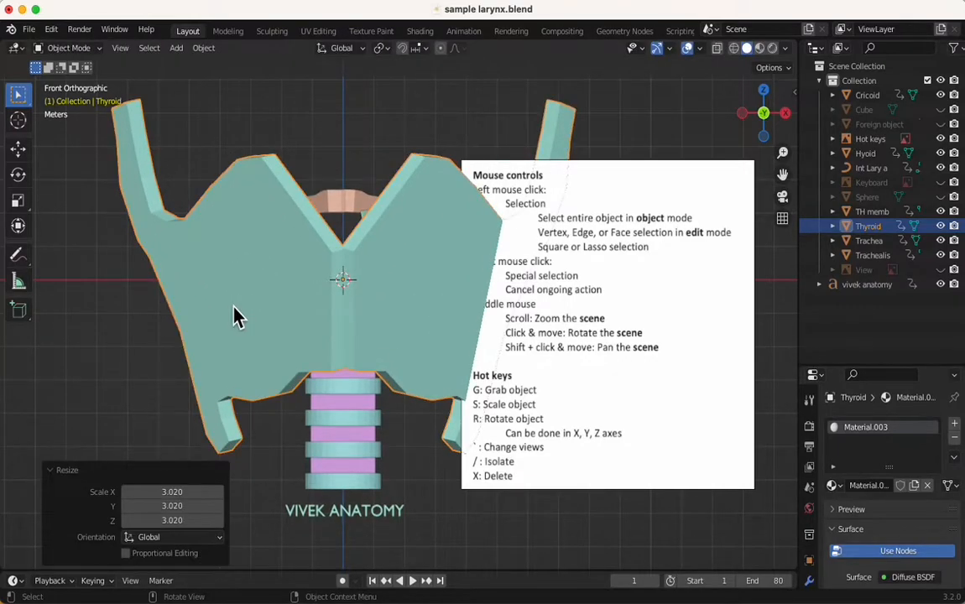
key("super+z")
left_click(236, 319)
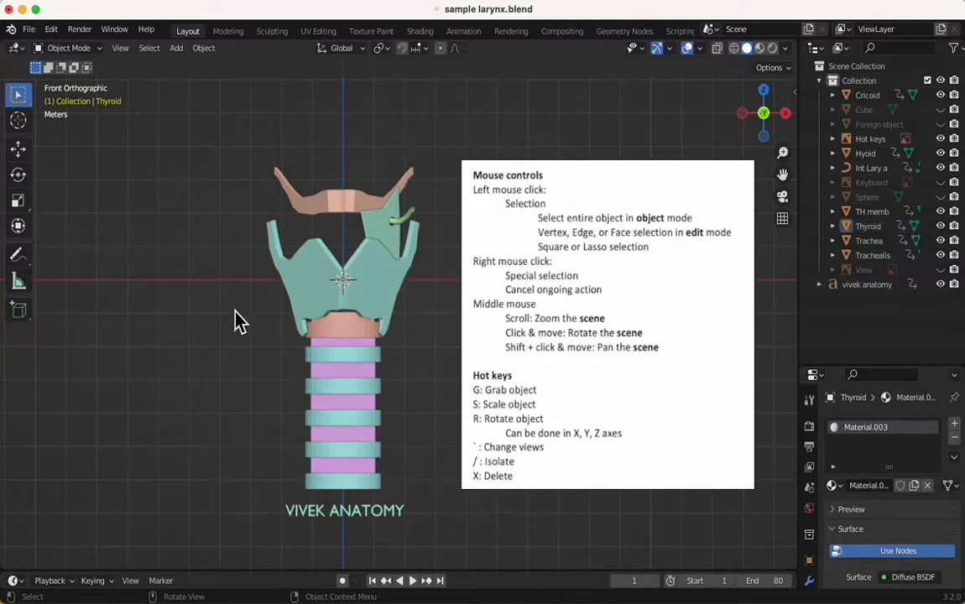
Step: Rotate the thyroid cartilage freely by about 141° in the front view, and undo the rotation
left_click(375, 283)
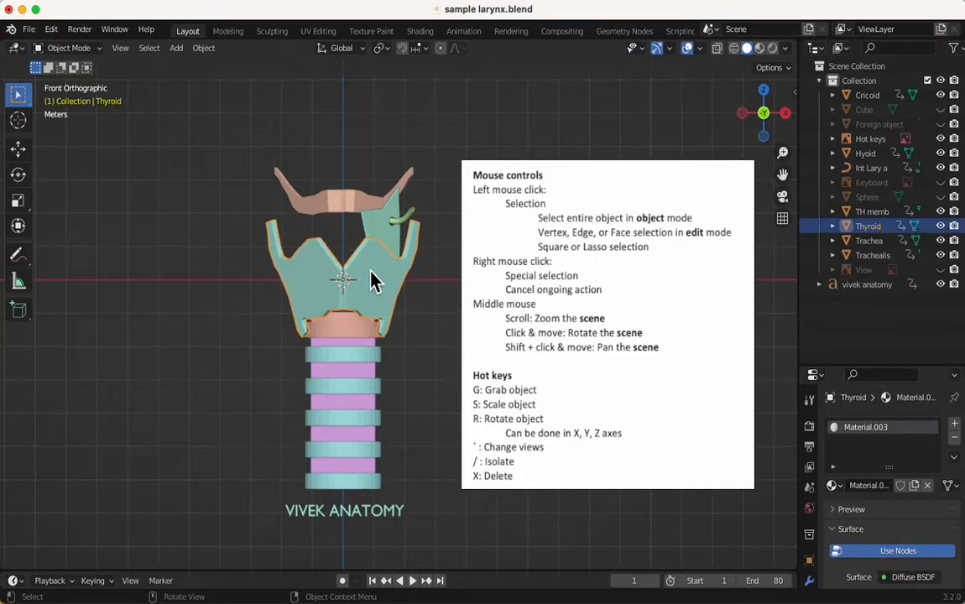
key("r")
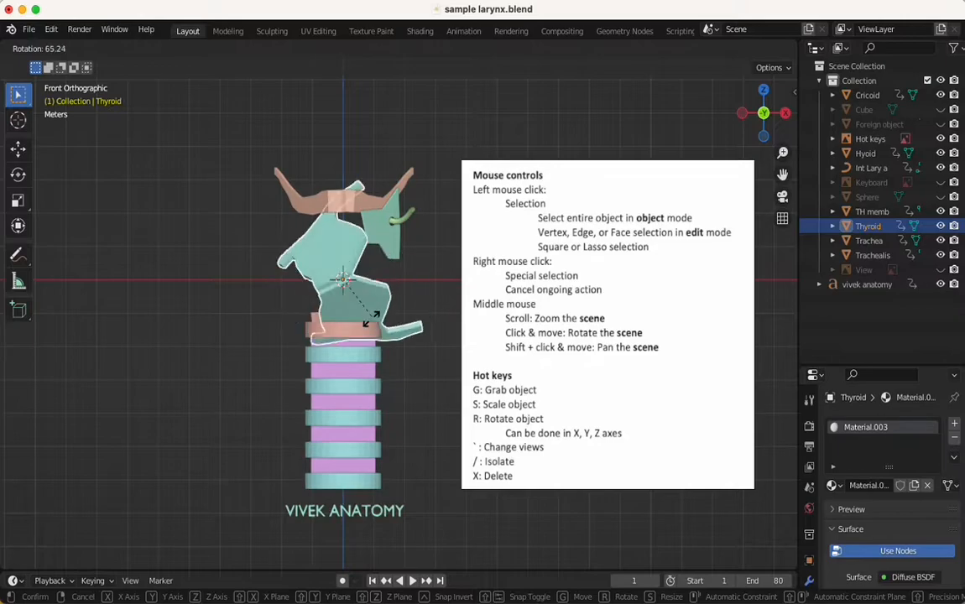
left_click(262, 411)
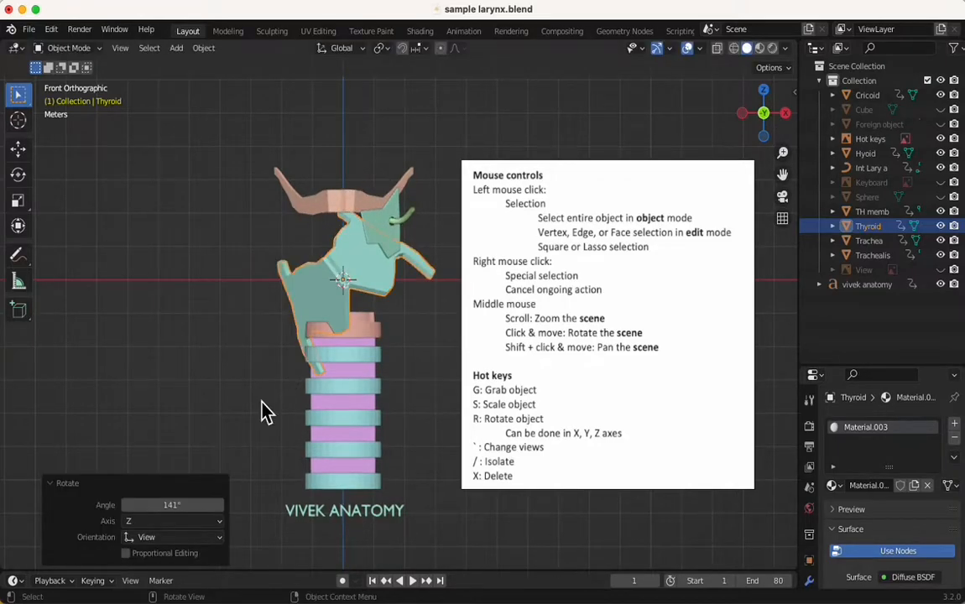
key("super+z")
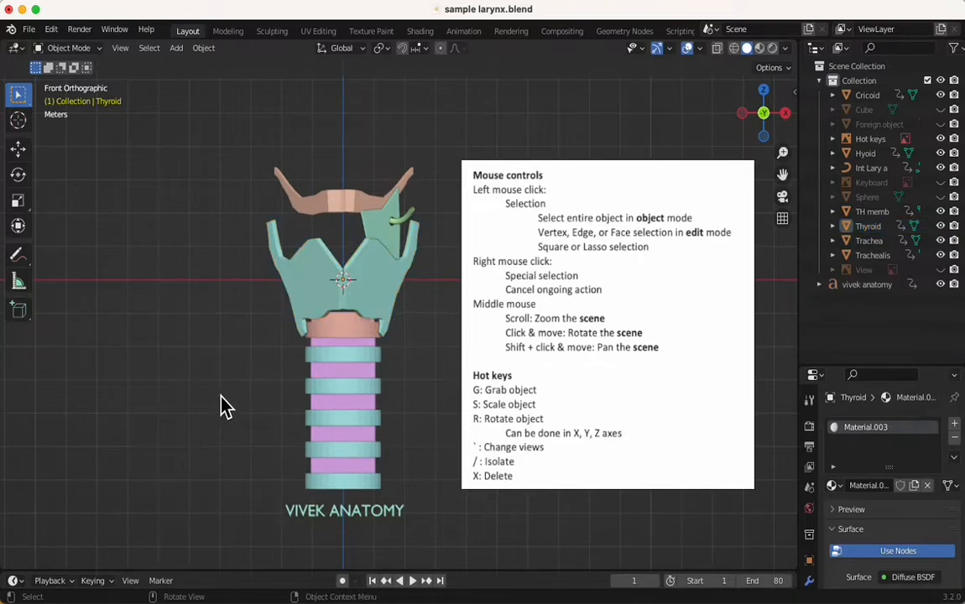
Step: Grab the hyoid and move it freely in the front view, and cancel the move
left_click(332, 201)
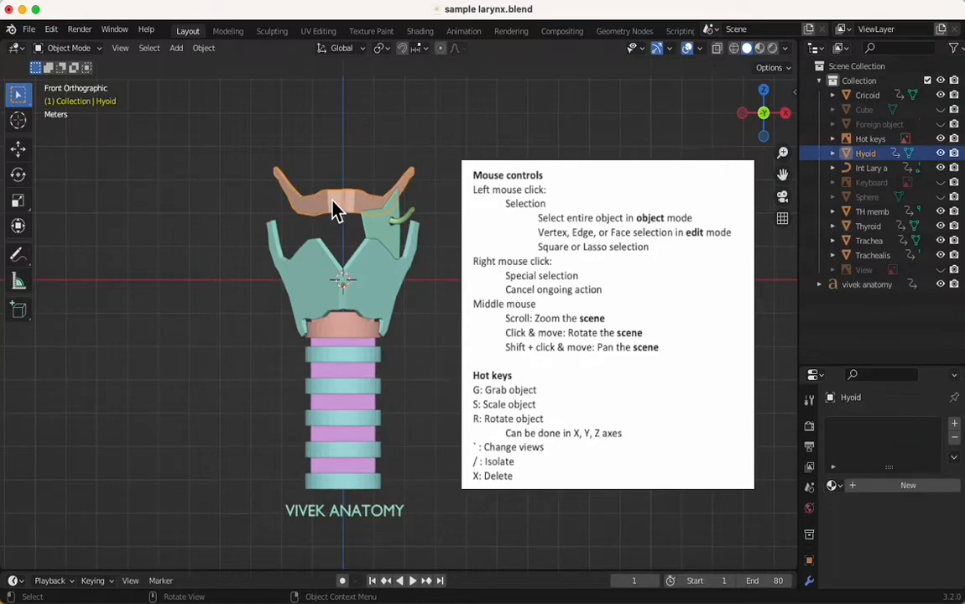
key("g")
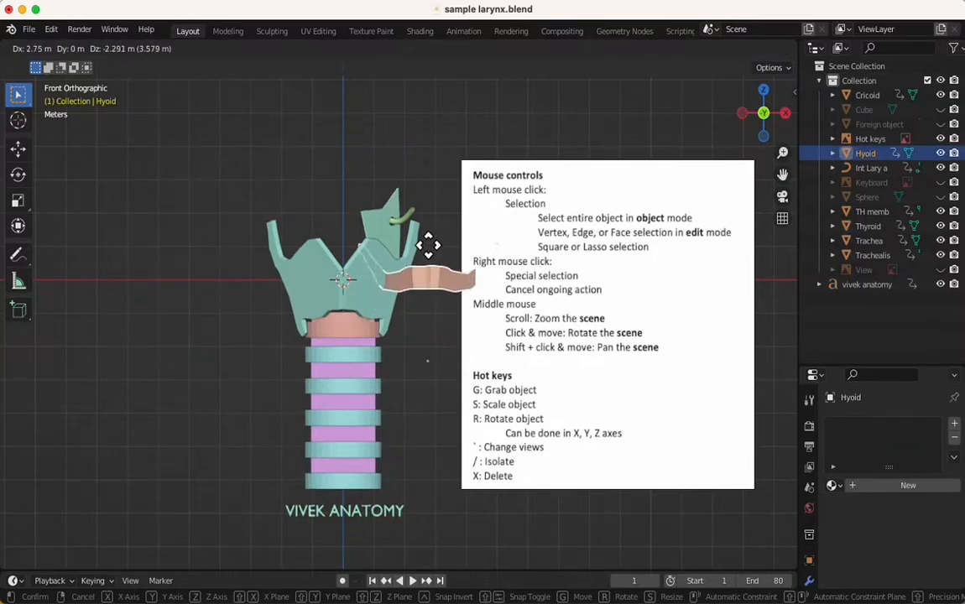
left_click(256, 216)
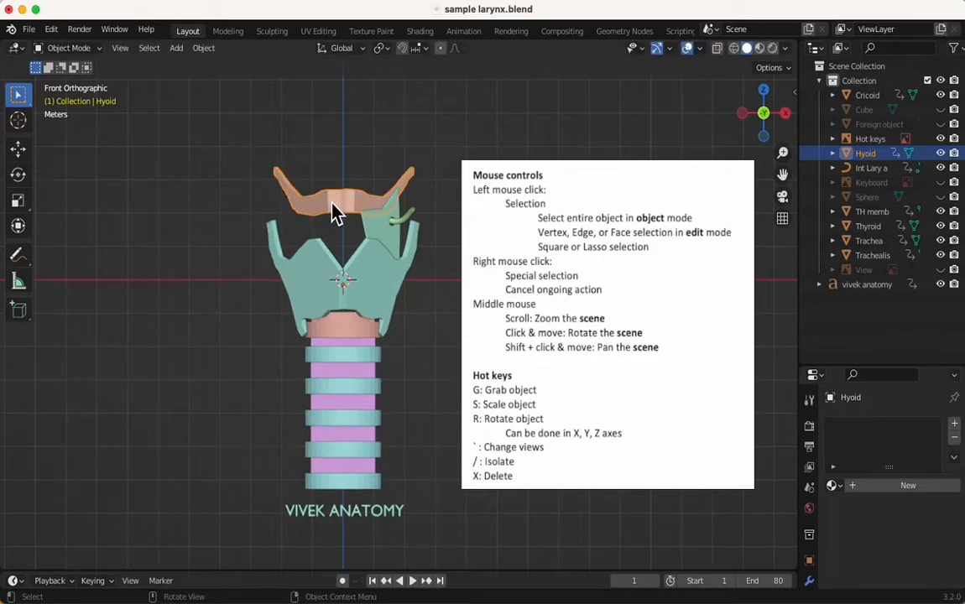
Step: Try moving the hyoid along the global X axis and separately along the global Z axis, cancelling each move
key("g")
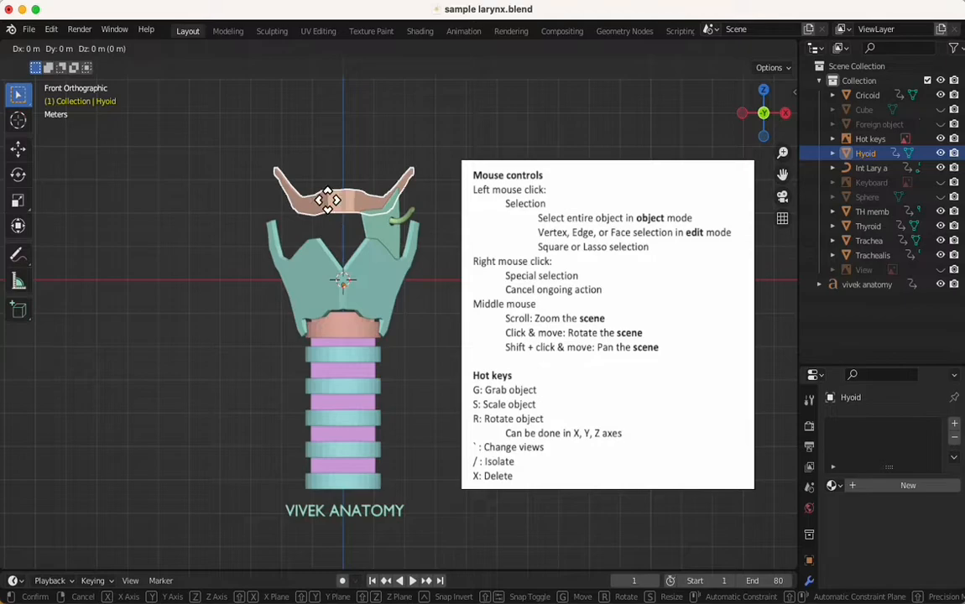
key("x")
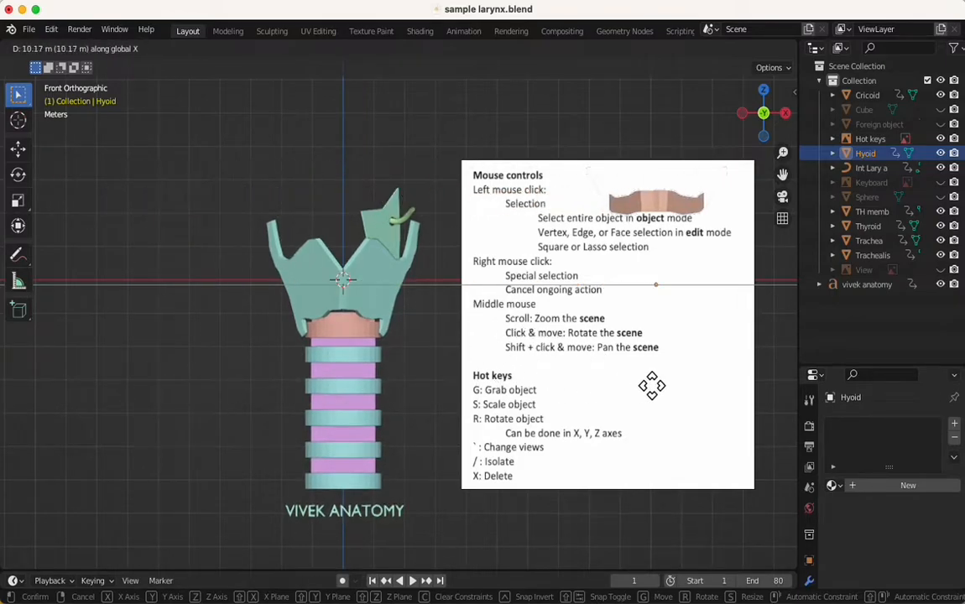
right_click(401, 382)
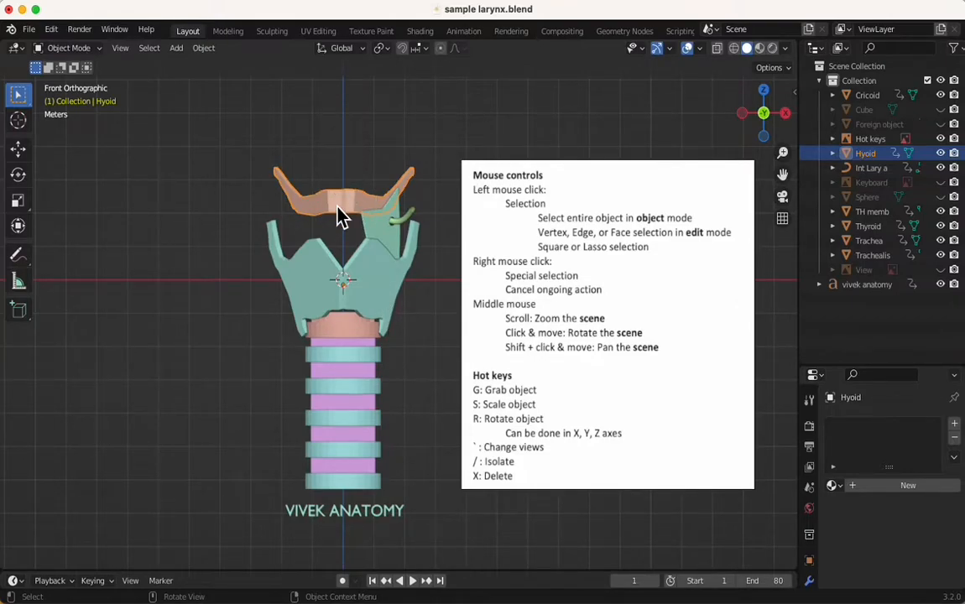
key("g")
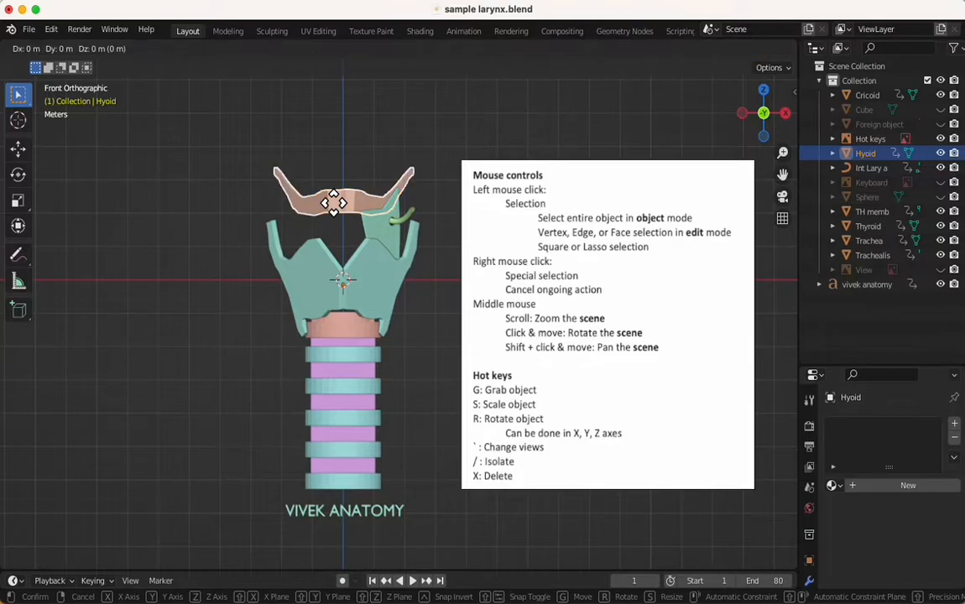
key("z")
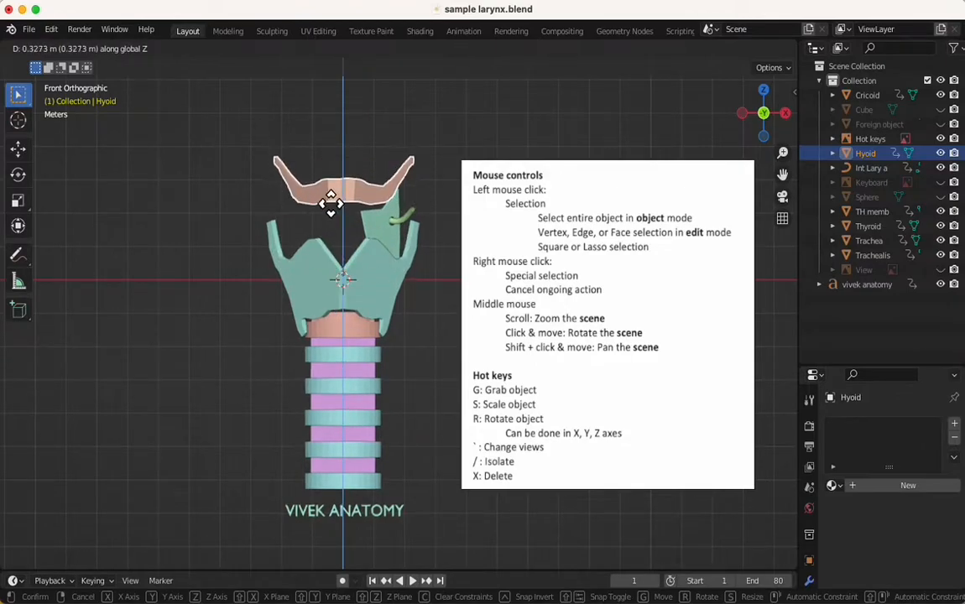
right_click(344, 168)
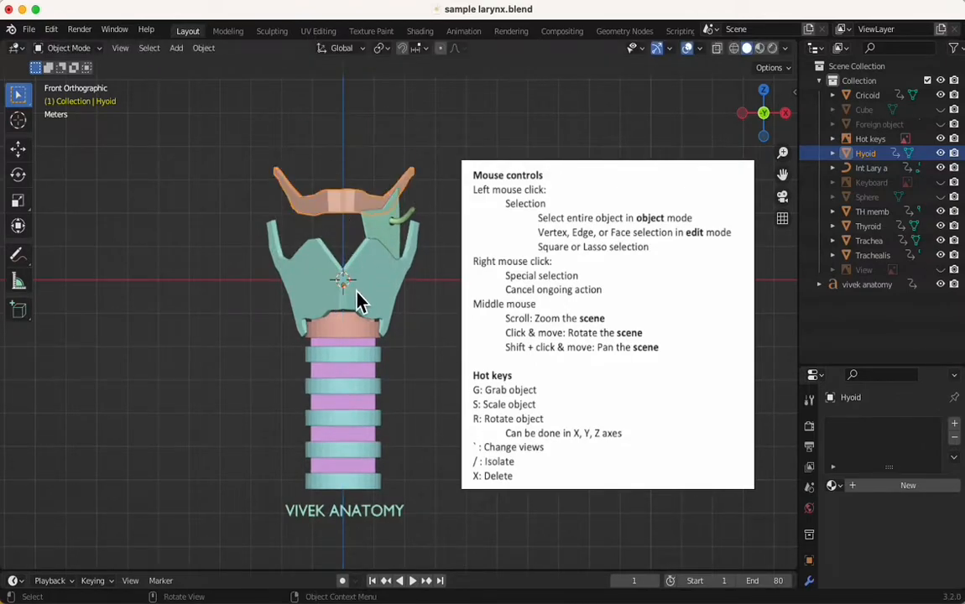
Step: Underline the grab, scale and rotate hot keys and the X, Y, Z axes note with annotations, and return to the selection tool
left_click(19, 254)
left_click(77, 260)
mouse_move(471, 401)
left_mouse_down()
mouse_move(524, 404)
mouse_move(508, 397)
mouse_move(468, 414)
mouse_move(502, 412)
mouse_move(475, 424)
mouse_move(523, 427)
left_mouse_up()
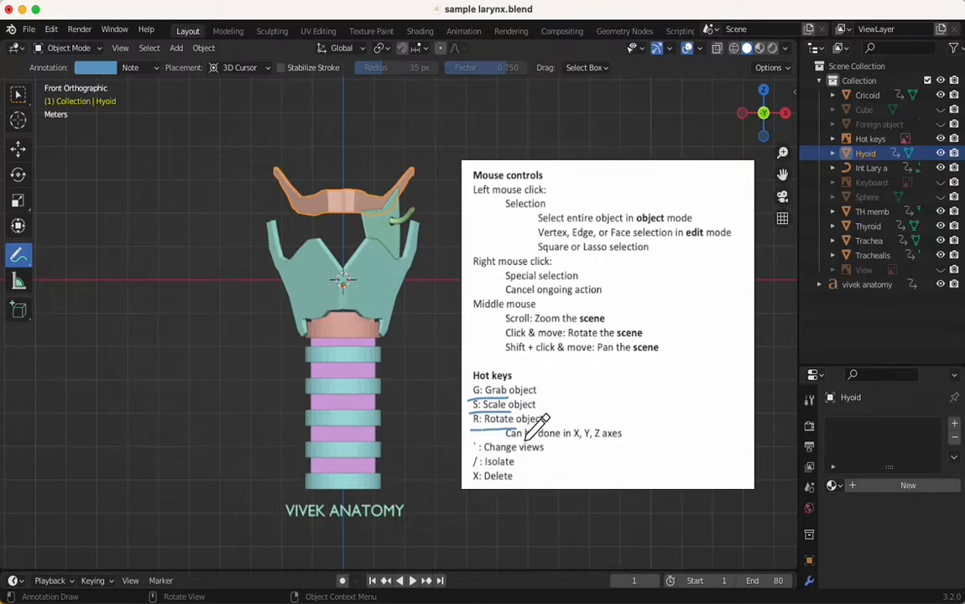
left_click_drag(569, 444, 605, 442)
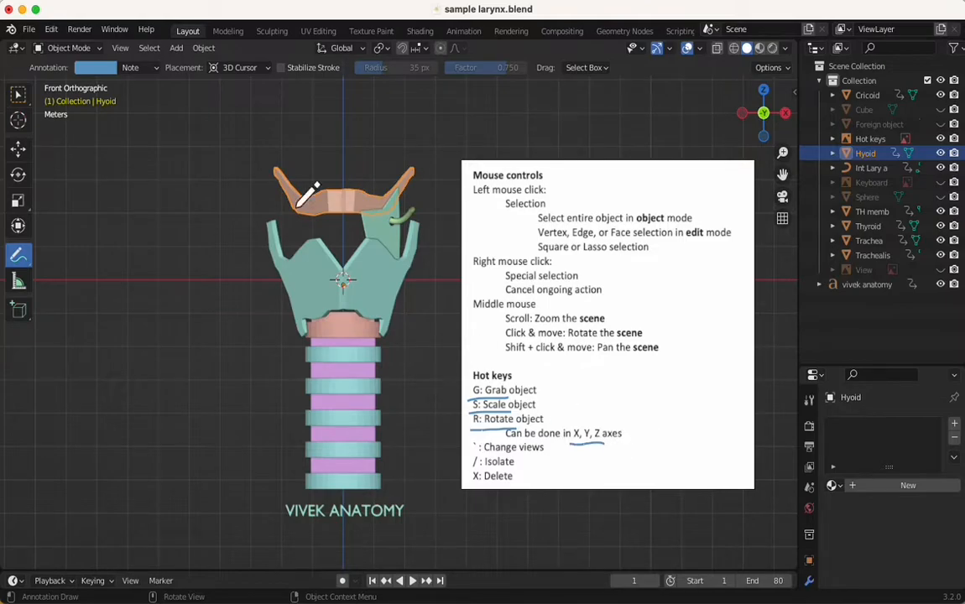
left_click(19, 94)
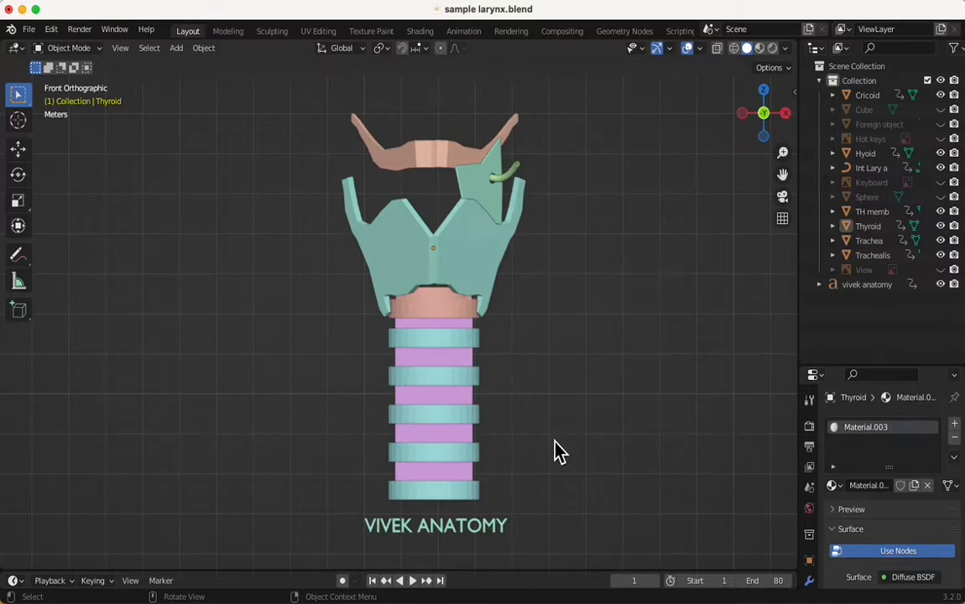
Step: Check the origins of the thyroid cartilage and trachea, and set the thyroid's origin with Origin to Geometry
left_click(394, 265)
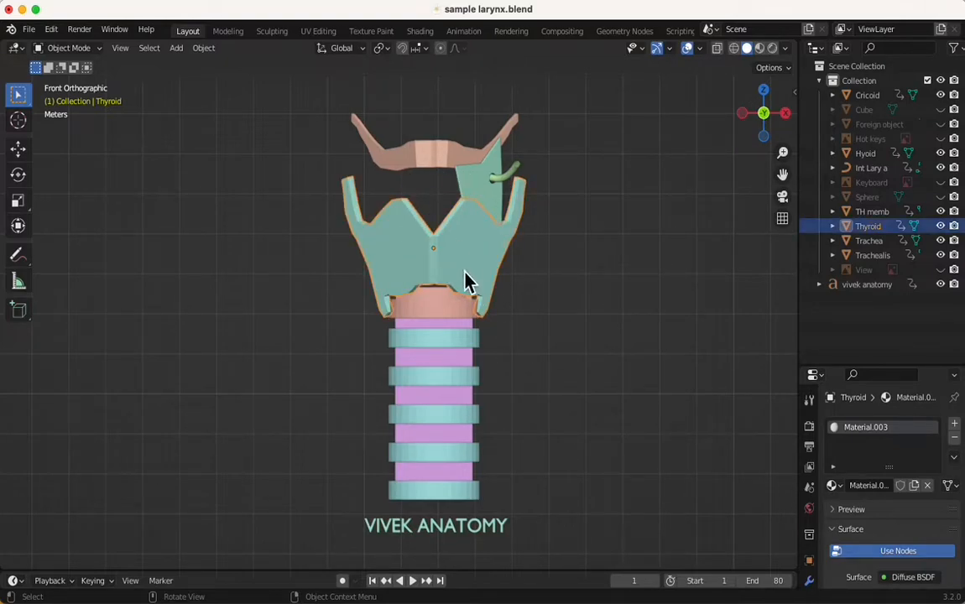
left_click(465, 325)
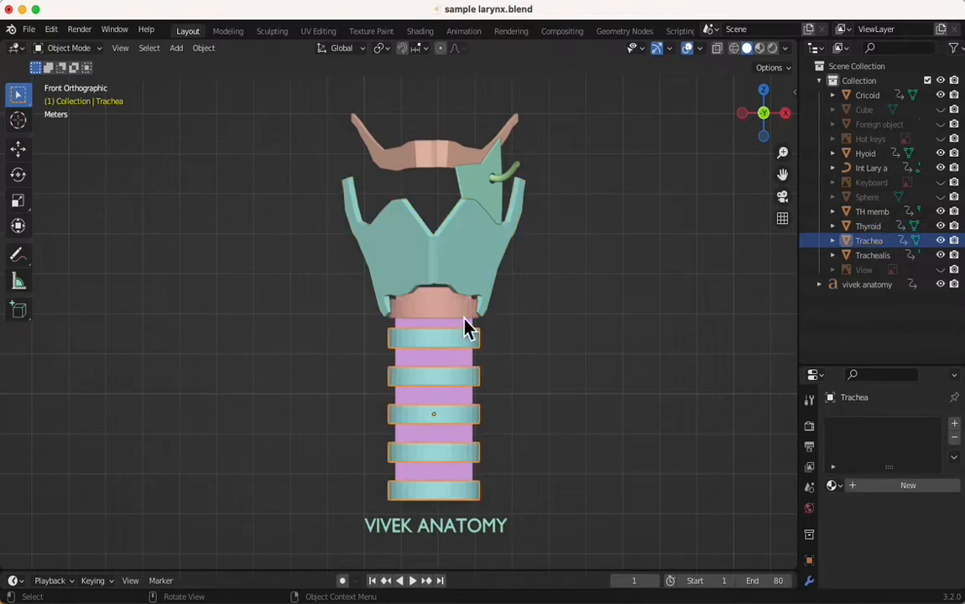
left_click(471, 255)
right_click(471, 256)
mouse_move(472, 260)
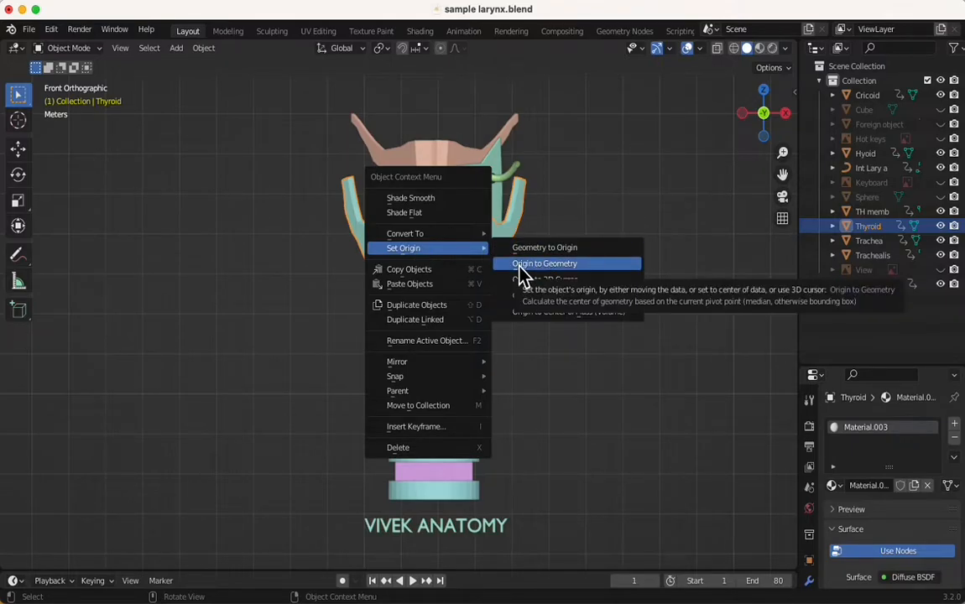
left_click(575, 266)
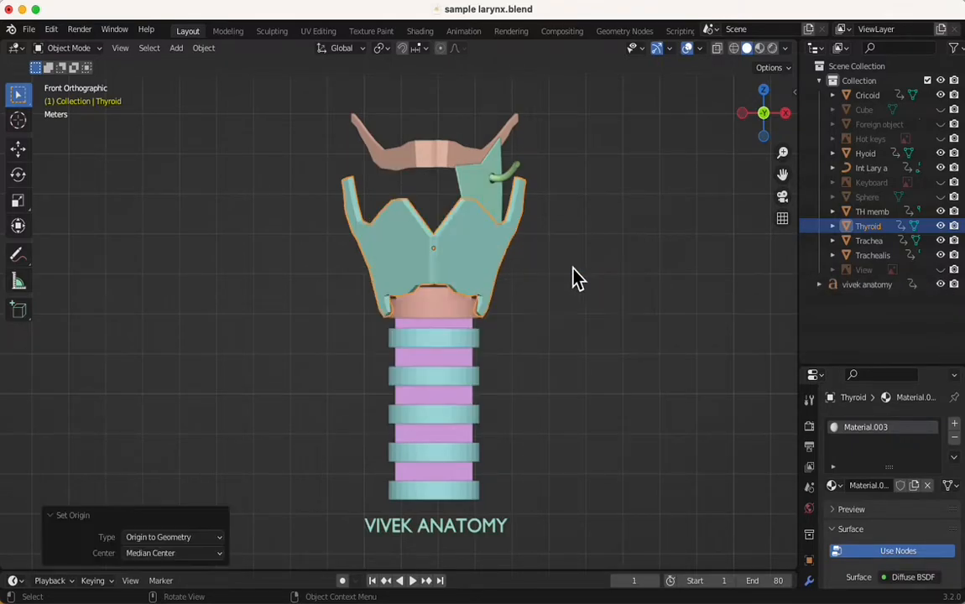
Step: Apply Origin to Geometry to the thyroid cartilage once more, and clear the selection
right_click(460, 348)
mouse_move(432, 340)
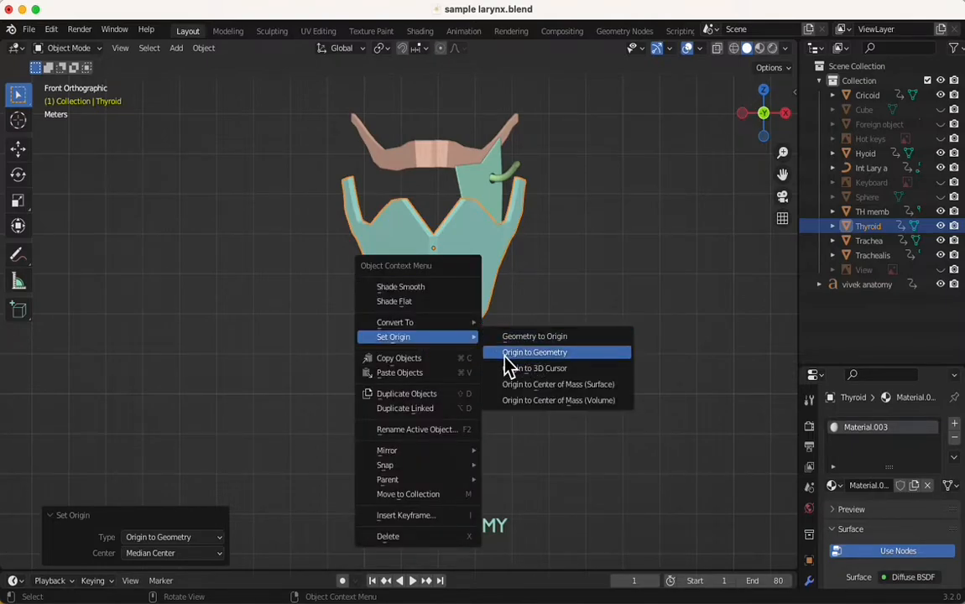
left_click(543, 359)
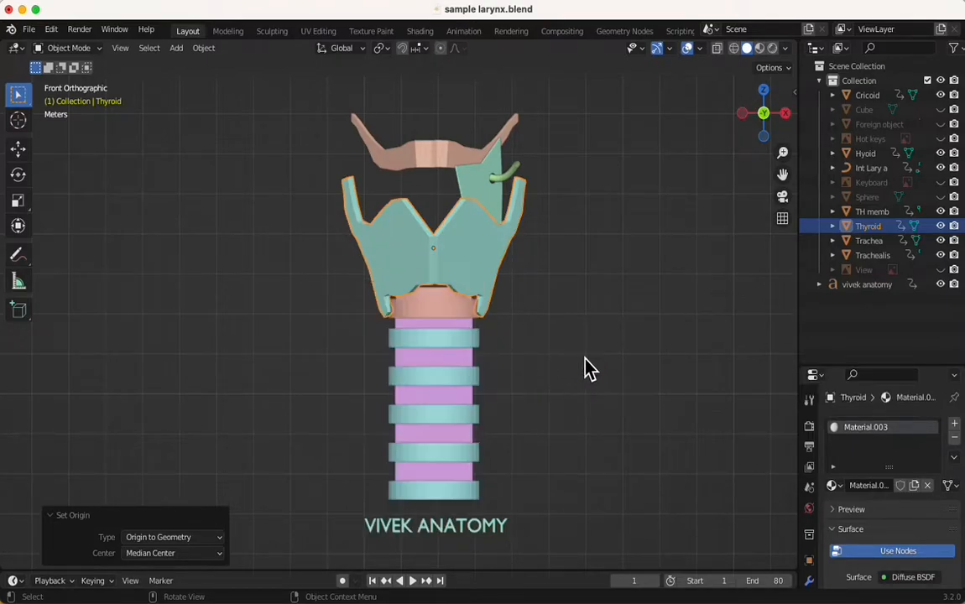
scroll(584, 367, "down", 2)
left_click(585, 369)
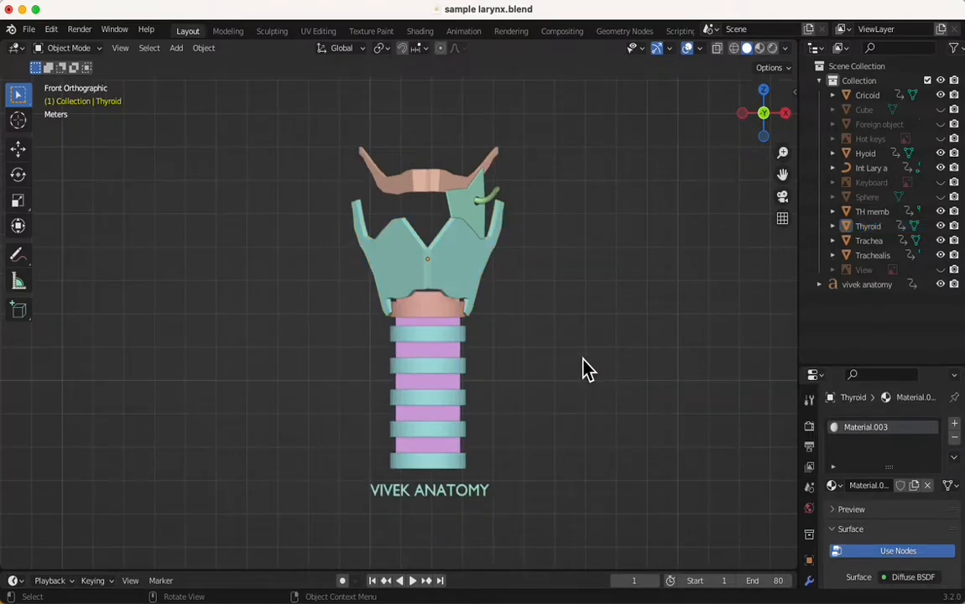
Step: Rotate the thyroid cartilage about its own origin by about -51° in the front view, and cancel the rotation
left_click(460, 290)
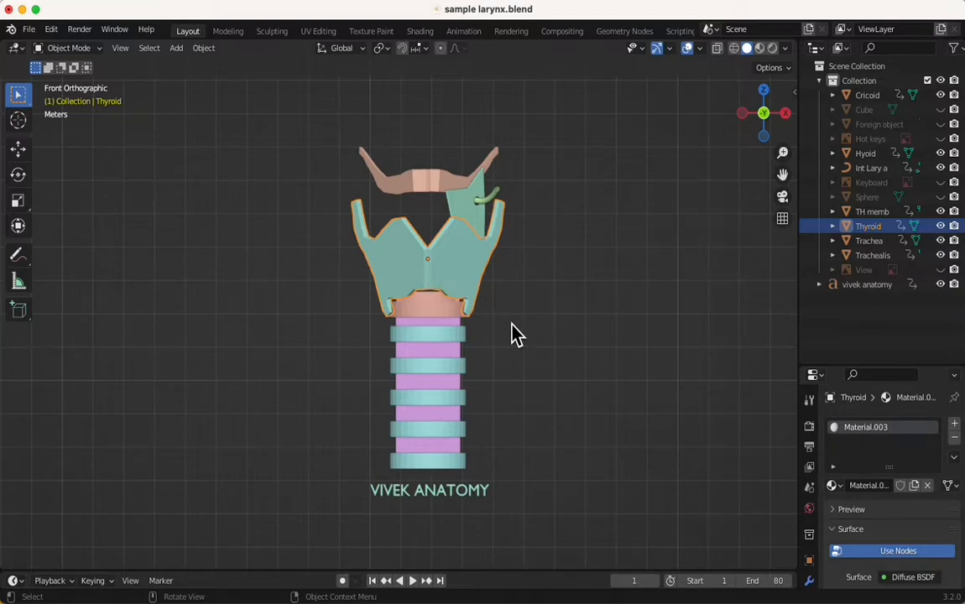
key("r")
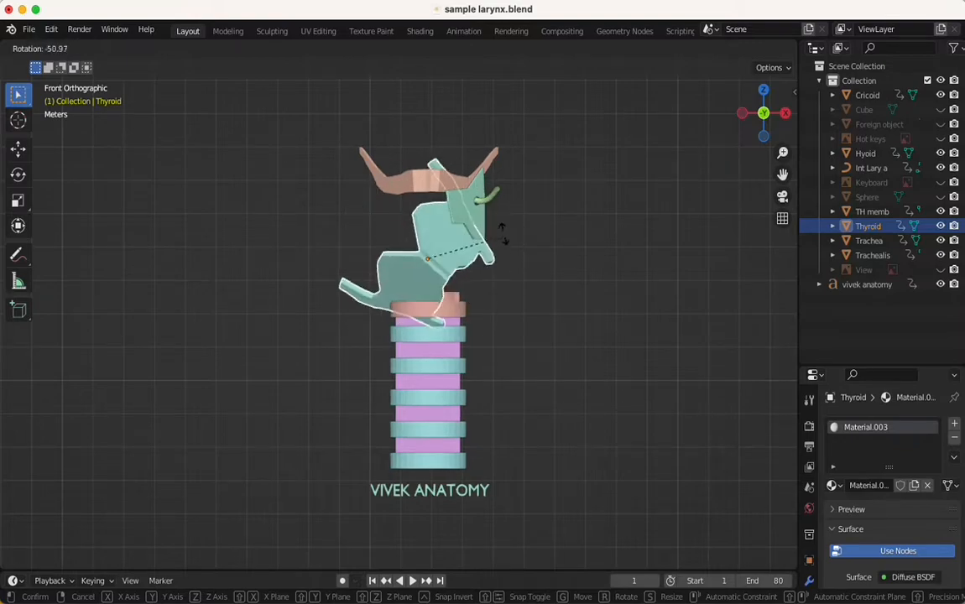
right_click(488, 301)
Step: Rotate the trachea by about -15° and the trachealis by about 62° around their own origins, cancelling each rotation
left_click(457, 384)
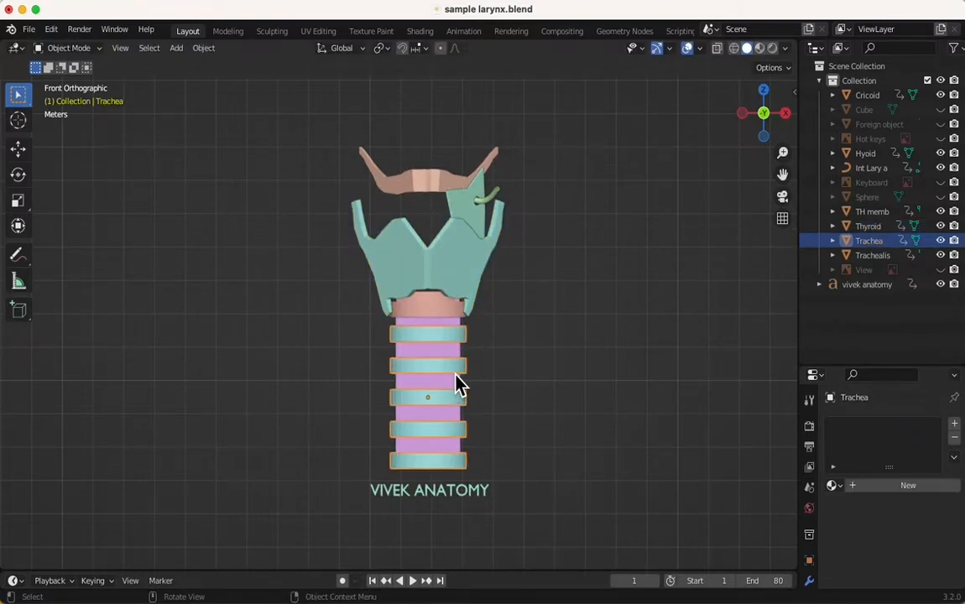
key("r")
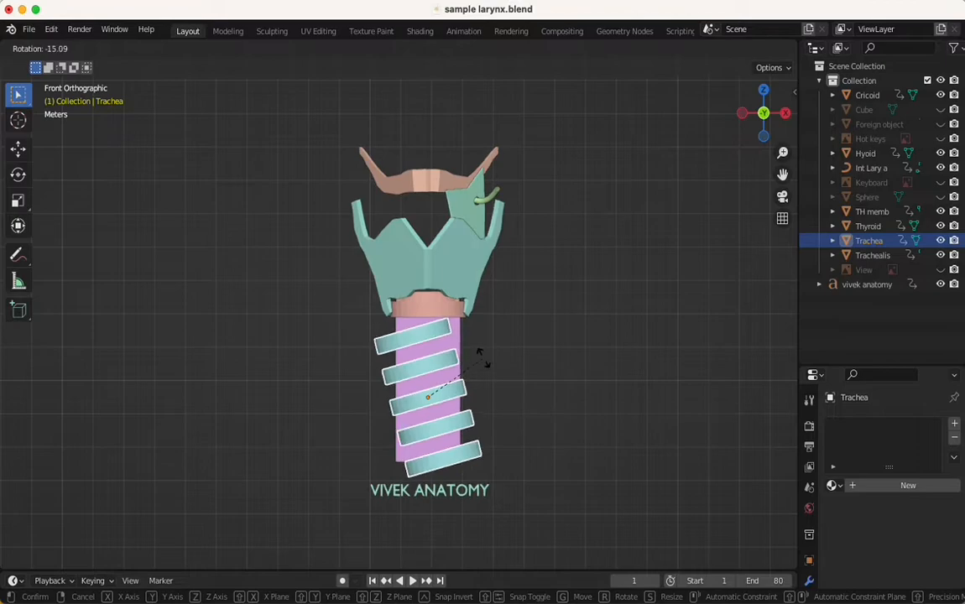
right_click(453, 401)
left_click(453, 401)
key("r")
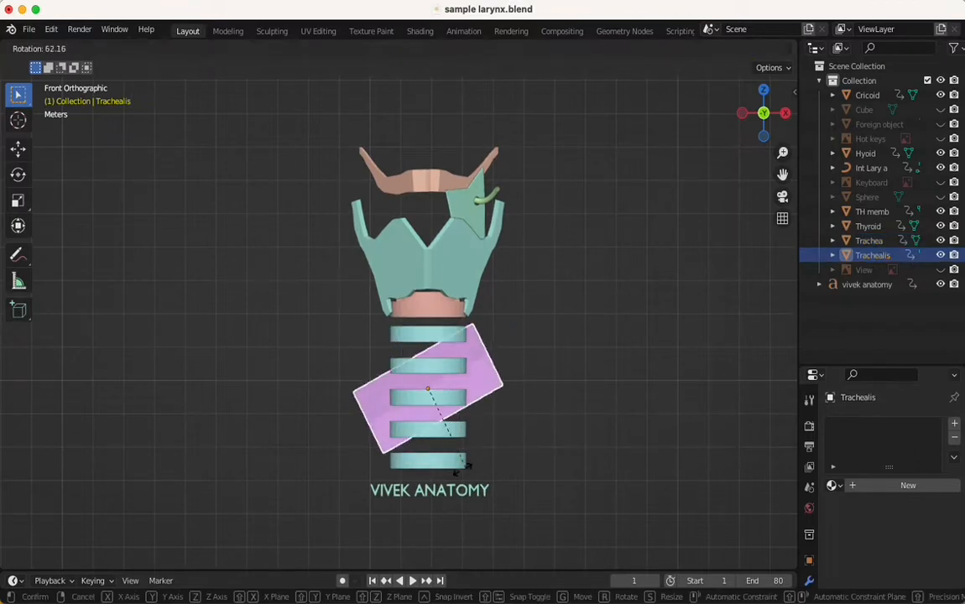
right_click(507, 371)
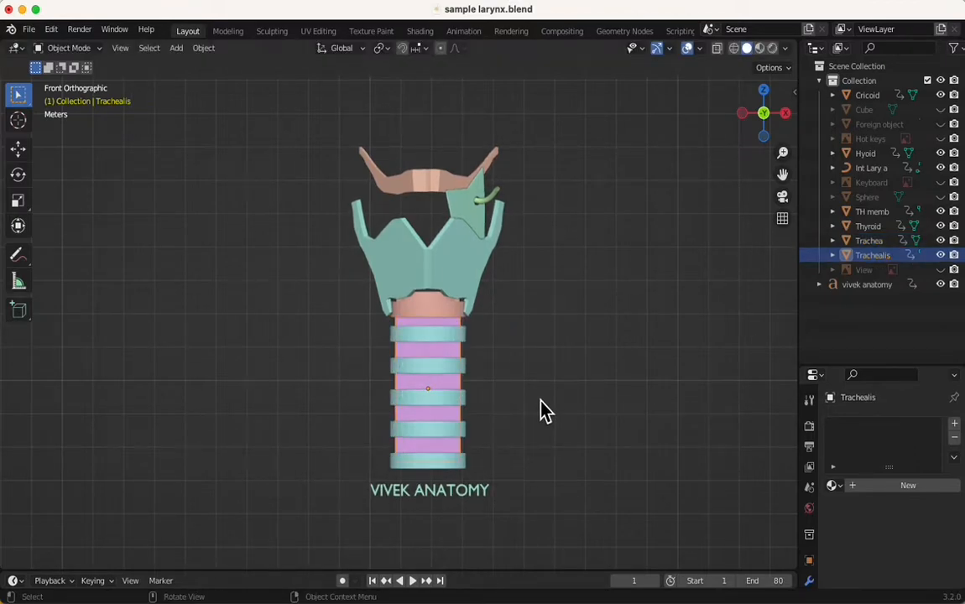
Step: Rotate the hyoid about its off-centre origin by about 10° in the front view, and revert the rotation
scroll(541, 411, "down", 1)
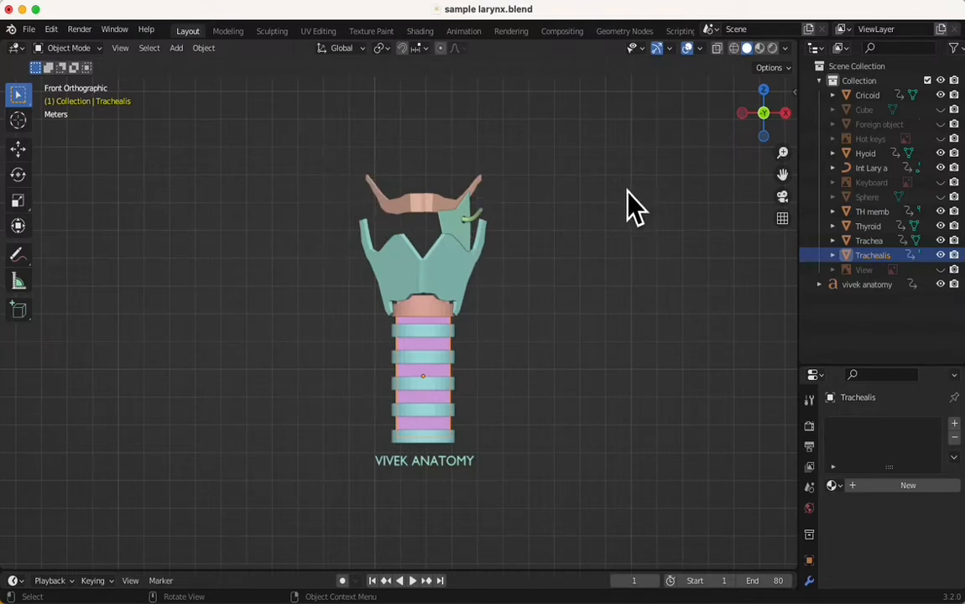
left_click(430, 212)
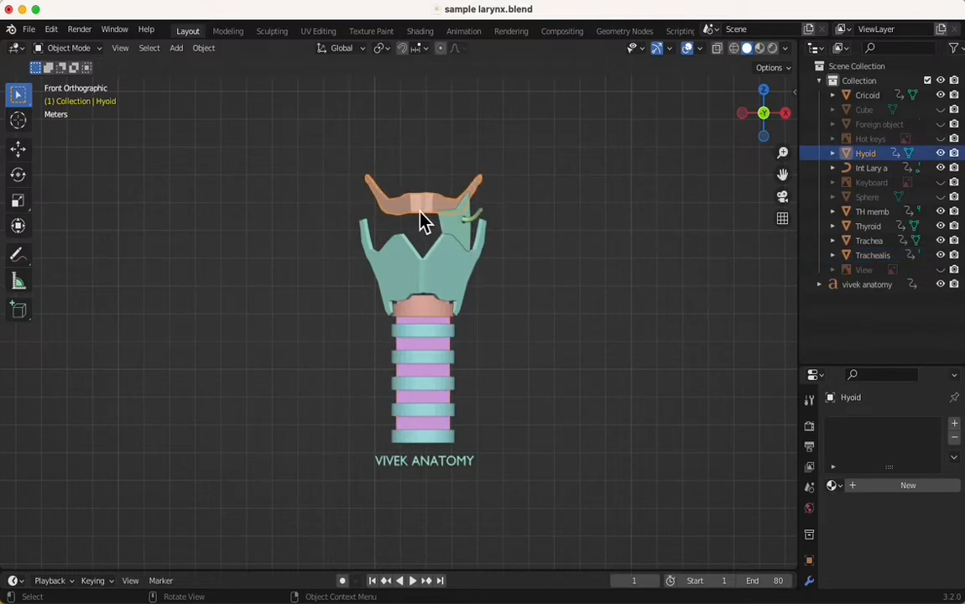
scroll(470, 243, "down", 1)
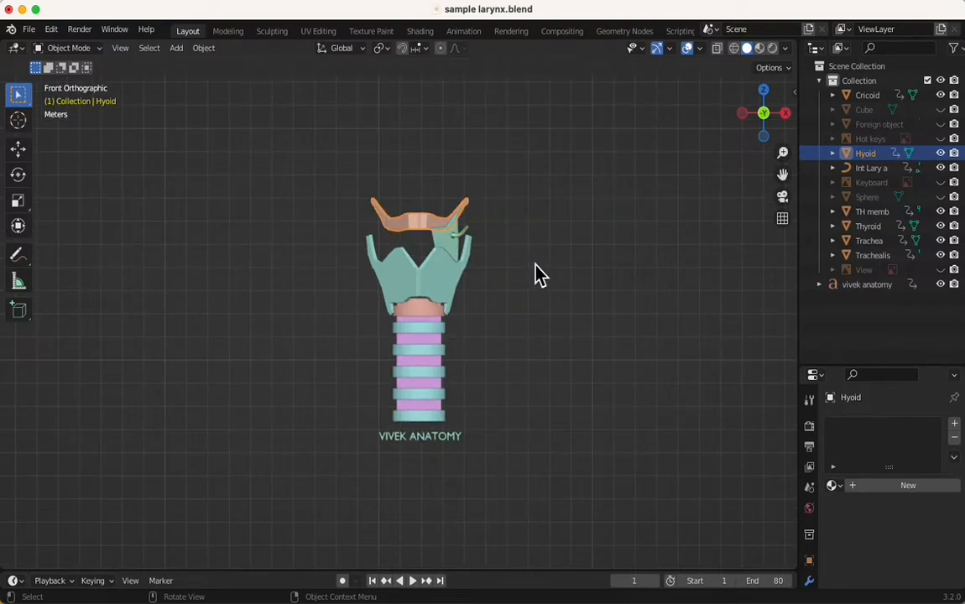
key("r")
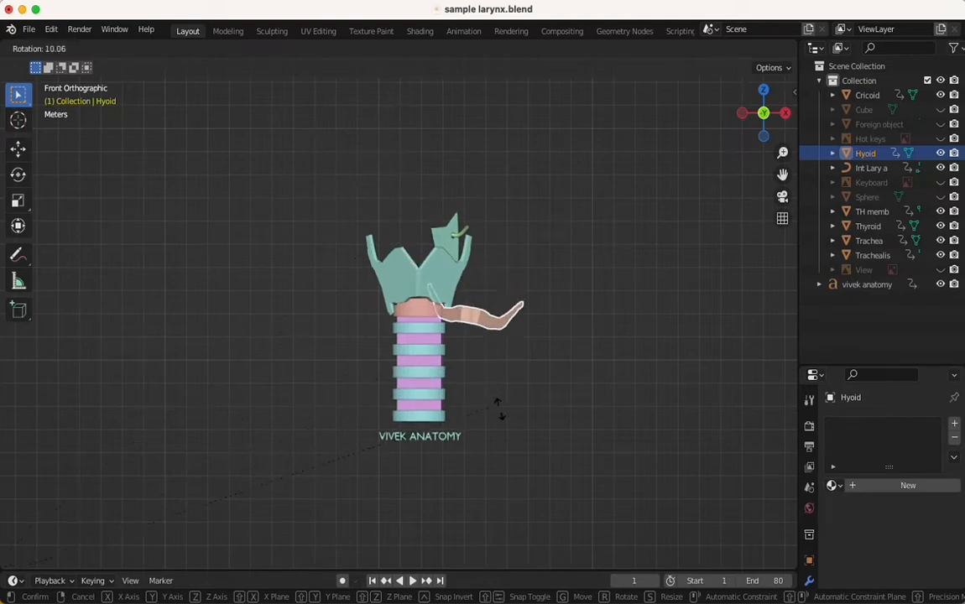
left_click(468, 327)
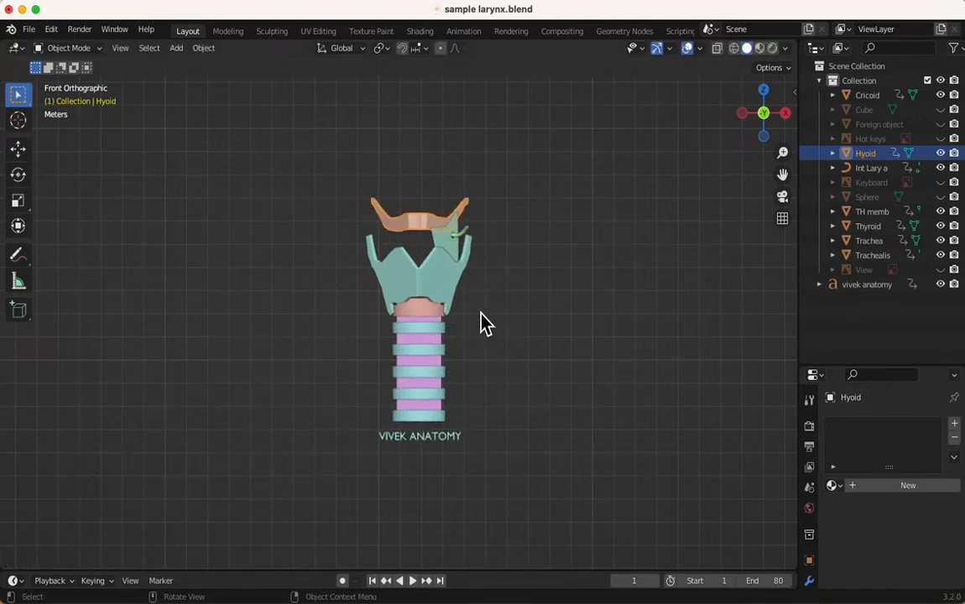
Step: Set the hyoid's origin with Origin to Geometry, and clear the selection
right_click(442, 288)
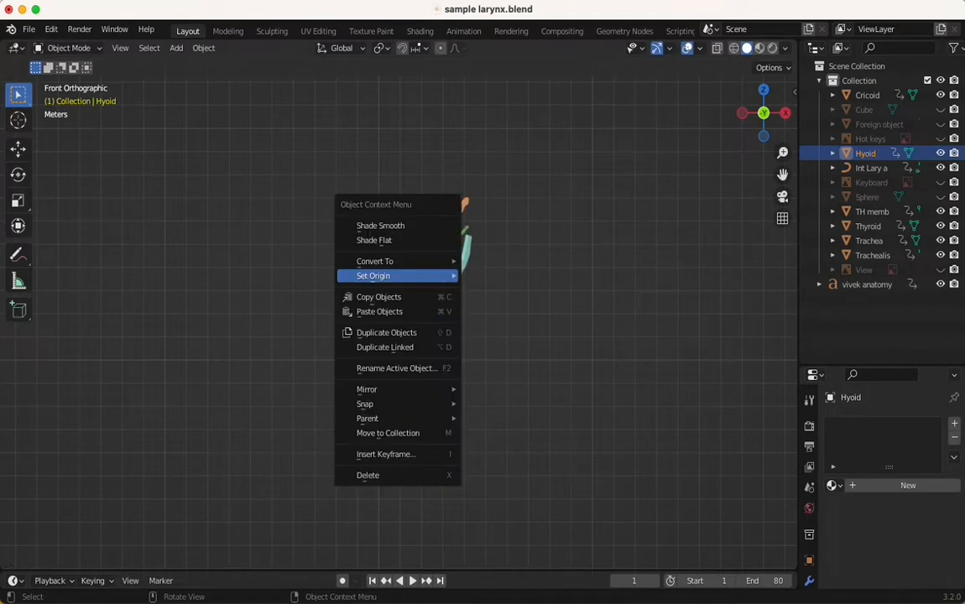
mouse_move(442, 282)
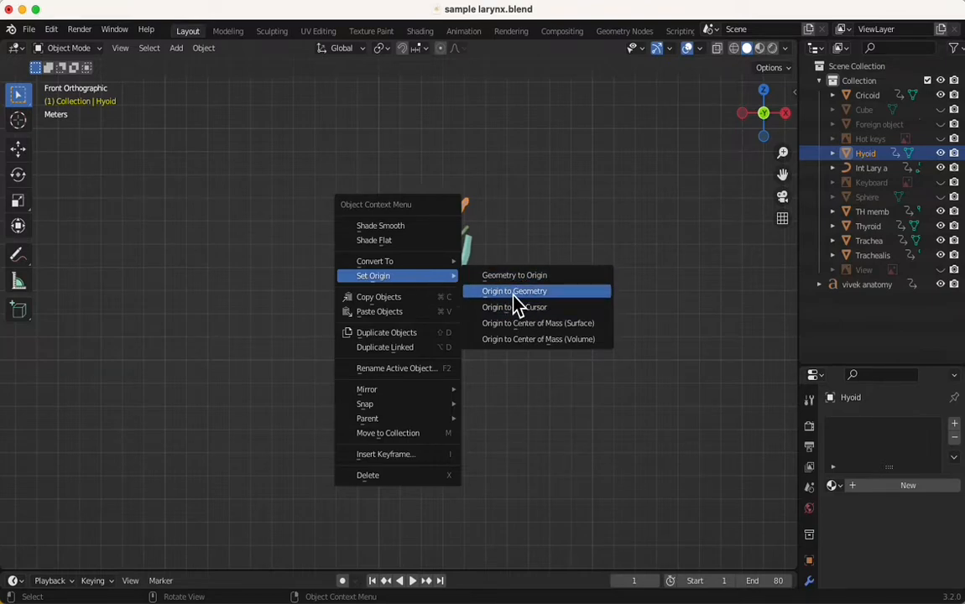
left_click(513, 295)
left_click(517, 323)
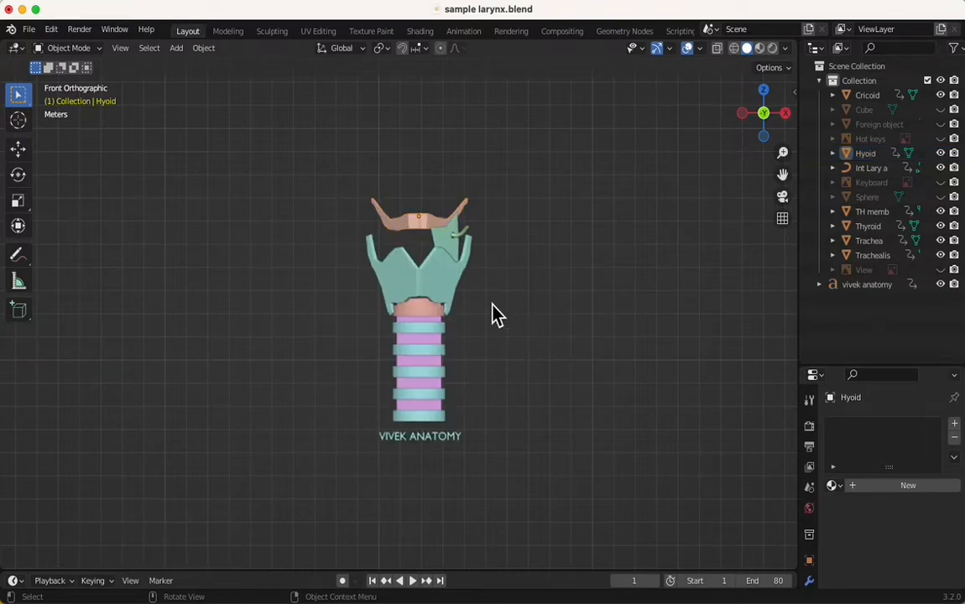
Step: Scale the thyroid cartilage by about 1.03 and the hyoid by about 2.16 around their own origins, cancelling each scaling
left_click(435, 285)
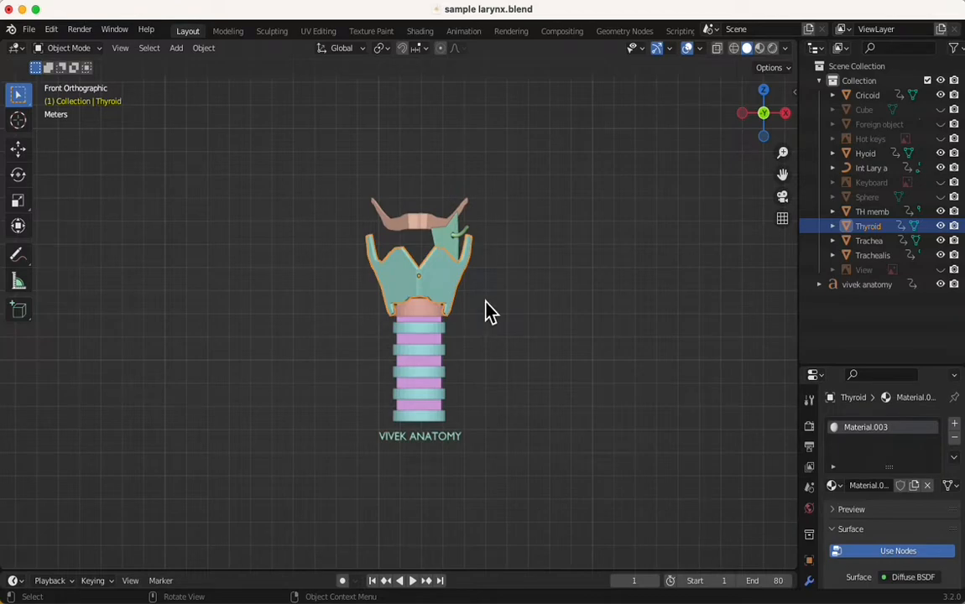
key("s")
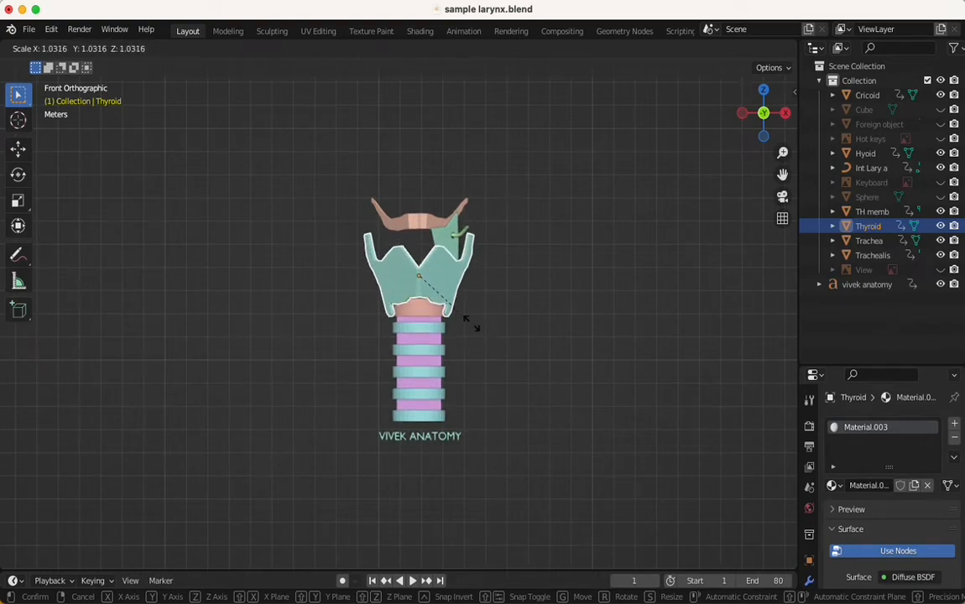
left_click(476, 333)
left_click(425, 223)
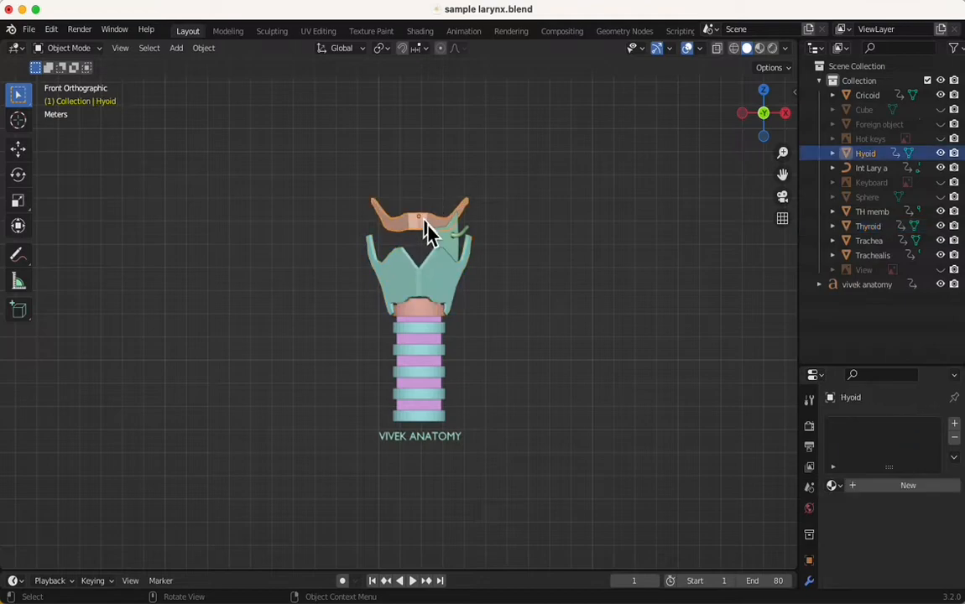
key("s")
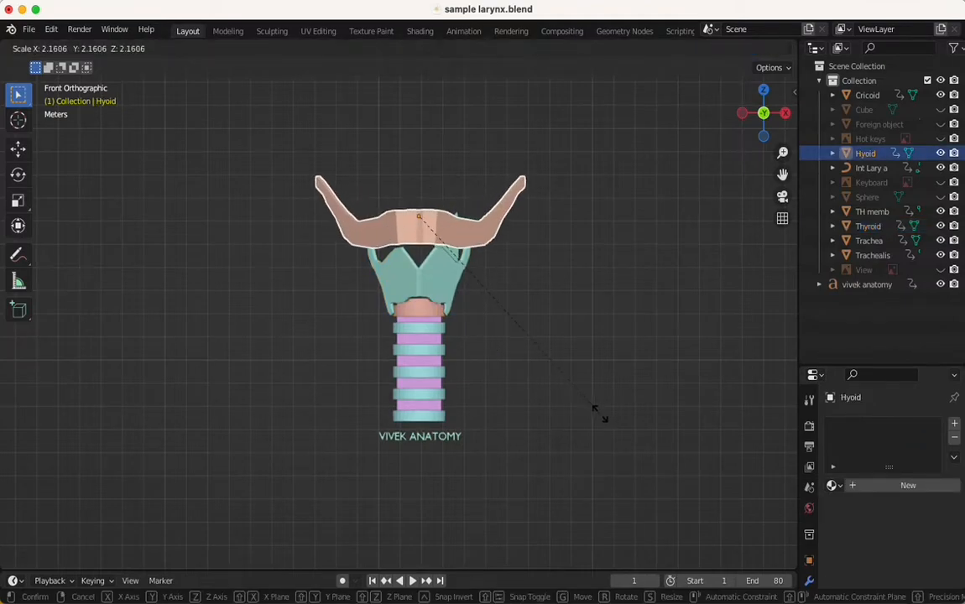
right_click(491, 332)
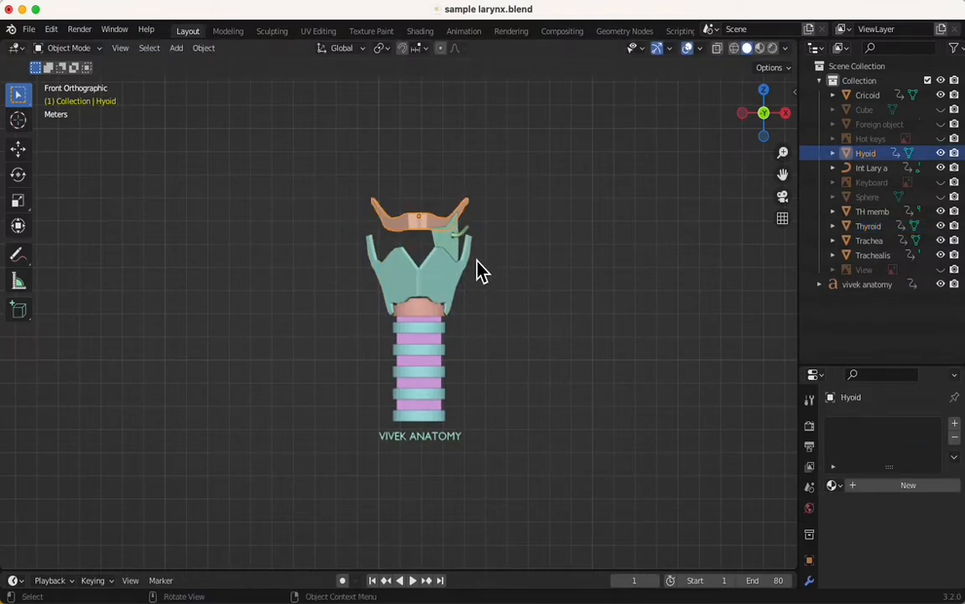
Step: Set the hyoid's origin with Origin to 3D Cursor, scale it by about 1.32 around that point, and cancel the scaling
right_click(434, 231)
mouse_move(433, 231)
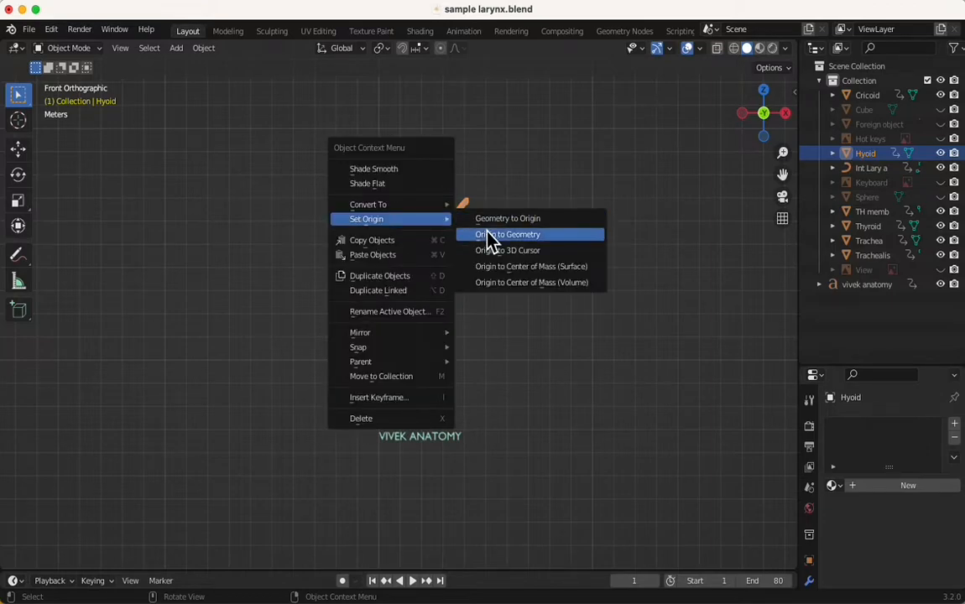
left_click(512, 252)
key("s")
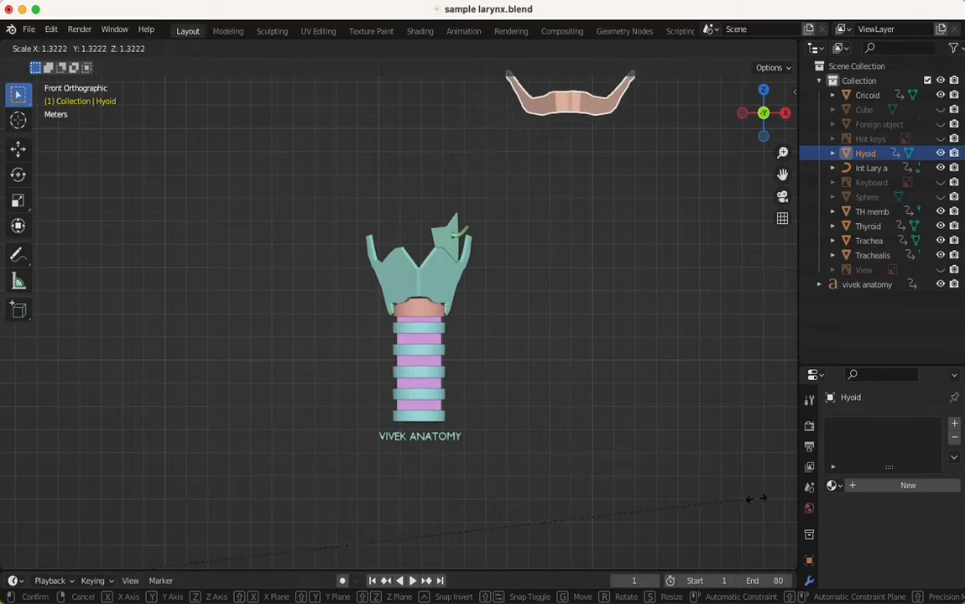
right_click(559, 419)
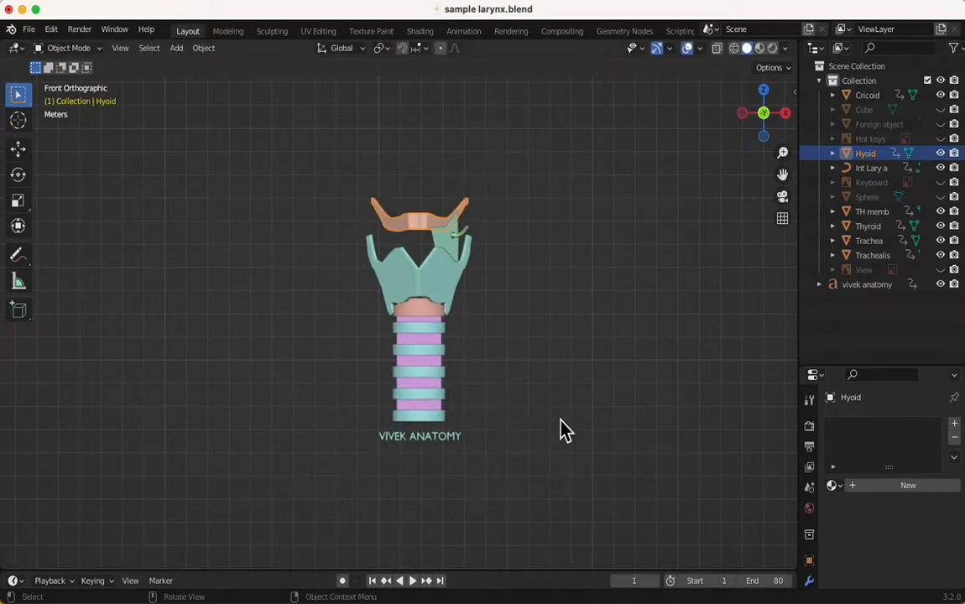
Step: Return the hyoid's origin to its own centre with Origin to Geometry, and deselect the hyoid
right_click(422, 232)
mouse_move(396, 225)
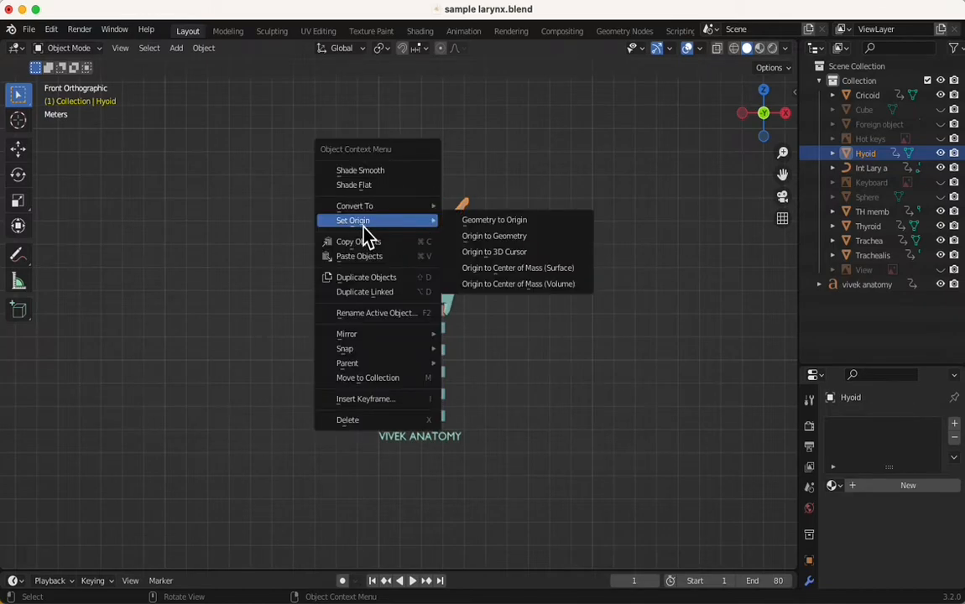
left_click(506, 242)
left_click(554, 321)
scroll(552, 320, "up", 1)
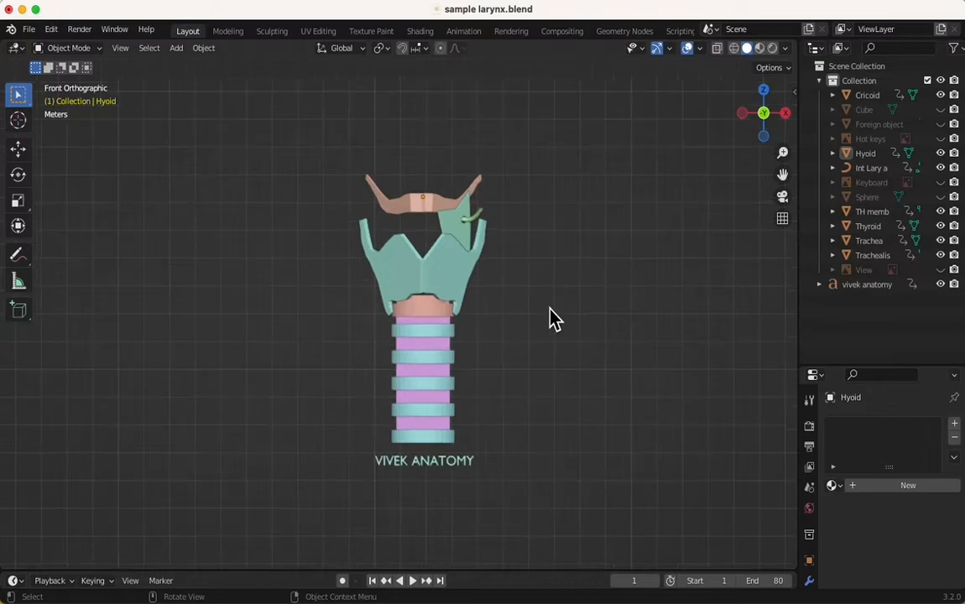
scroll(569, 317, "up", 3)
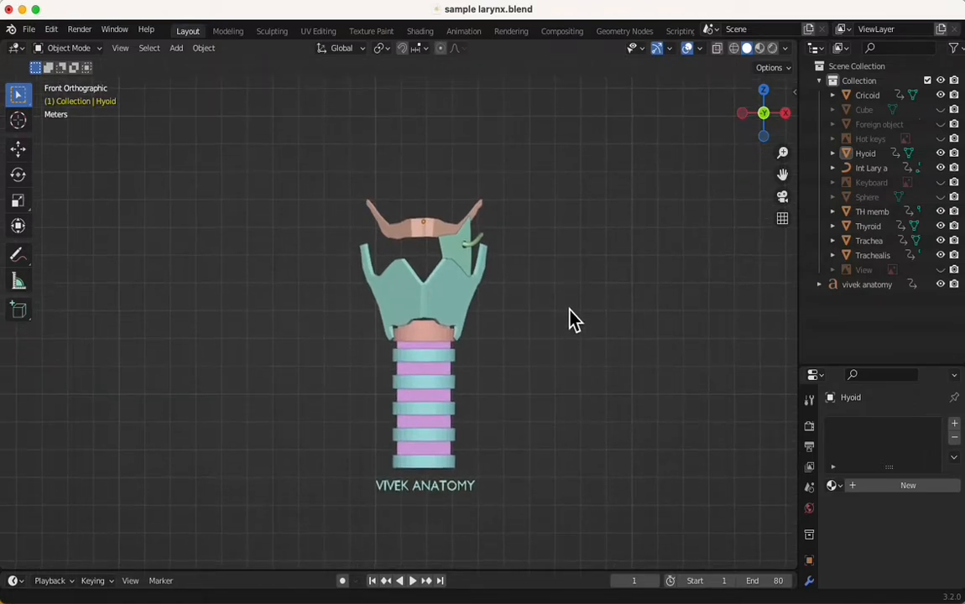
scroll(570, 316, "down", 1)
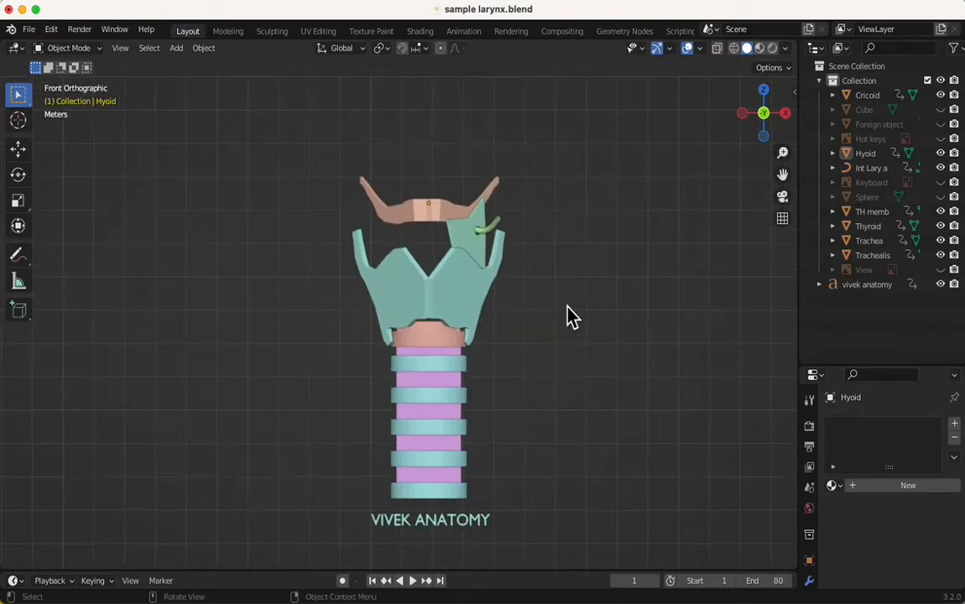
scroll(562, 348, "down", 1)
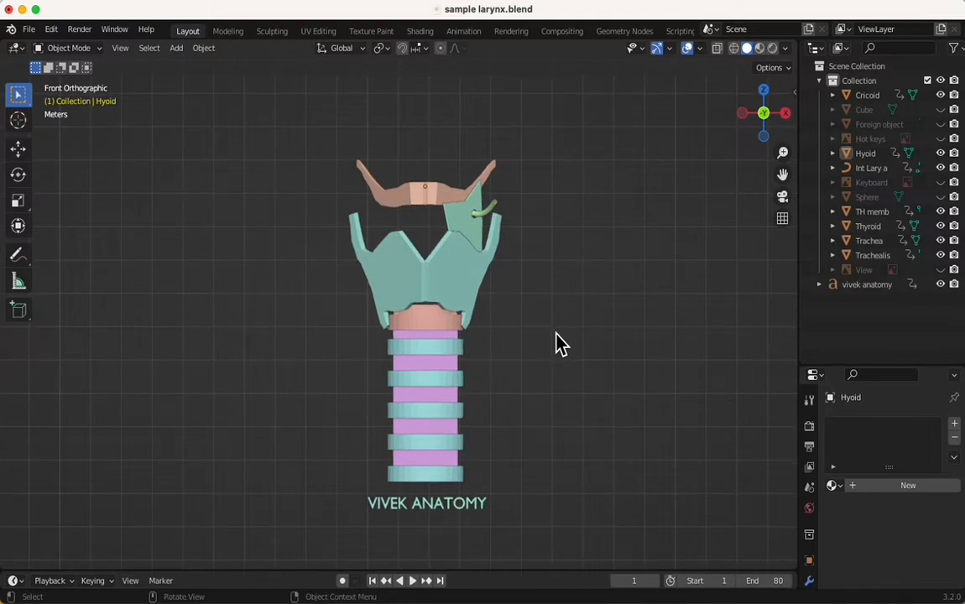
left_click(527, 367)
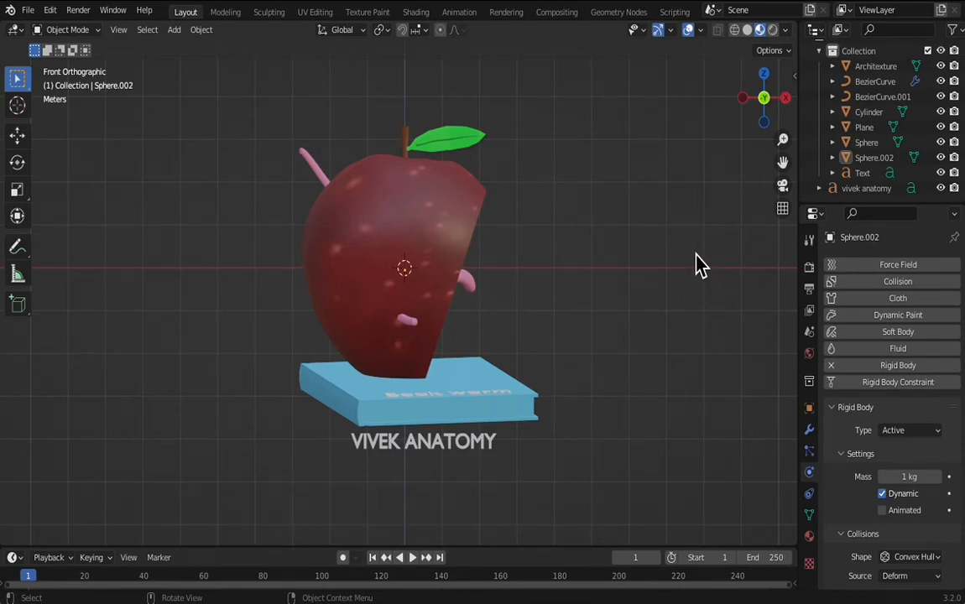
Step: Examine the cut apple and Book worm model from an angled view, selecting its stem and leaf, and play the animation
middle_click_drag(685, 250, 587, 293)
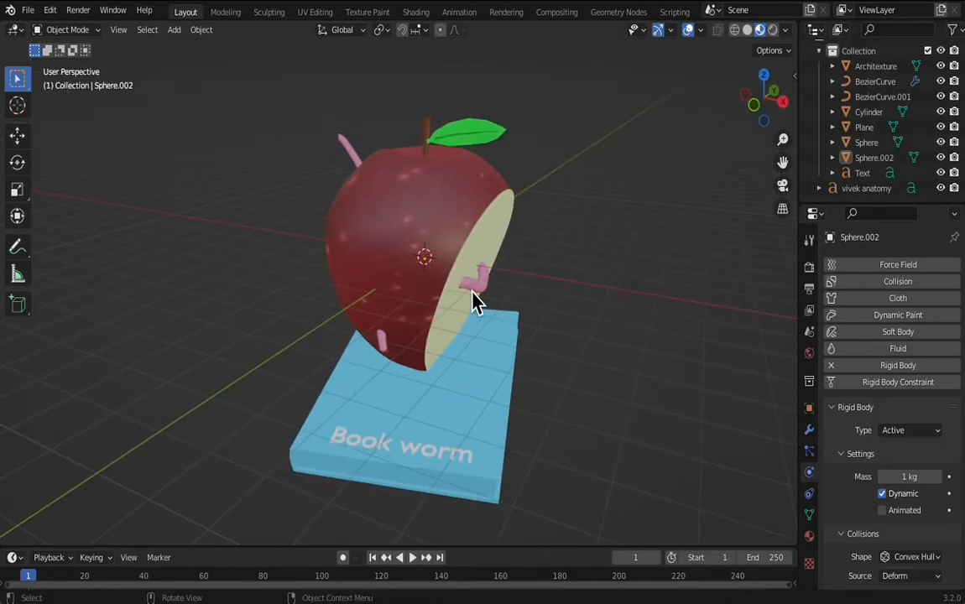
left_click(426, 143)
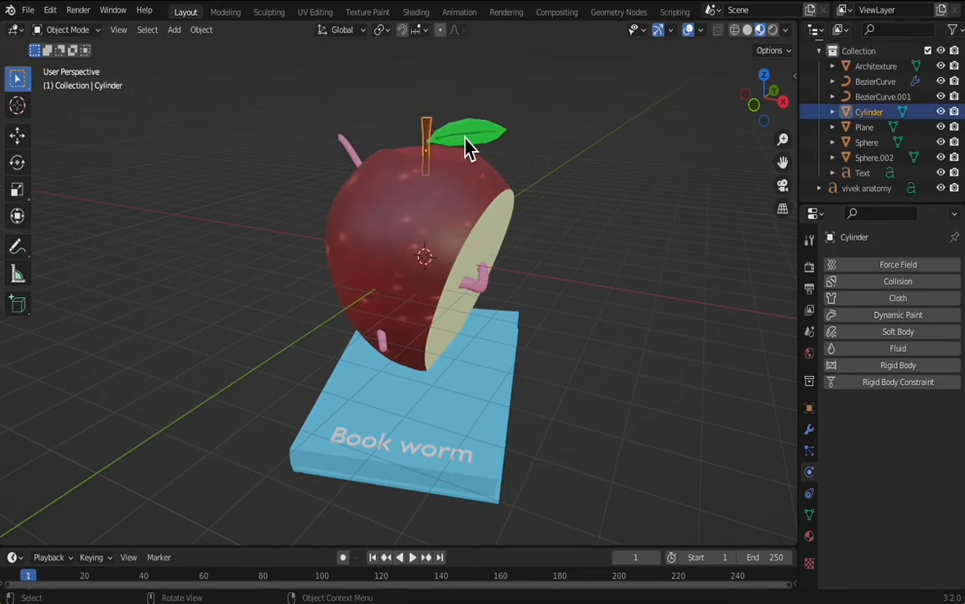
left_click(468, 147)
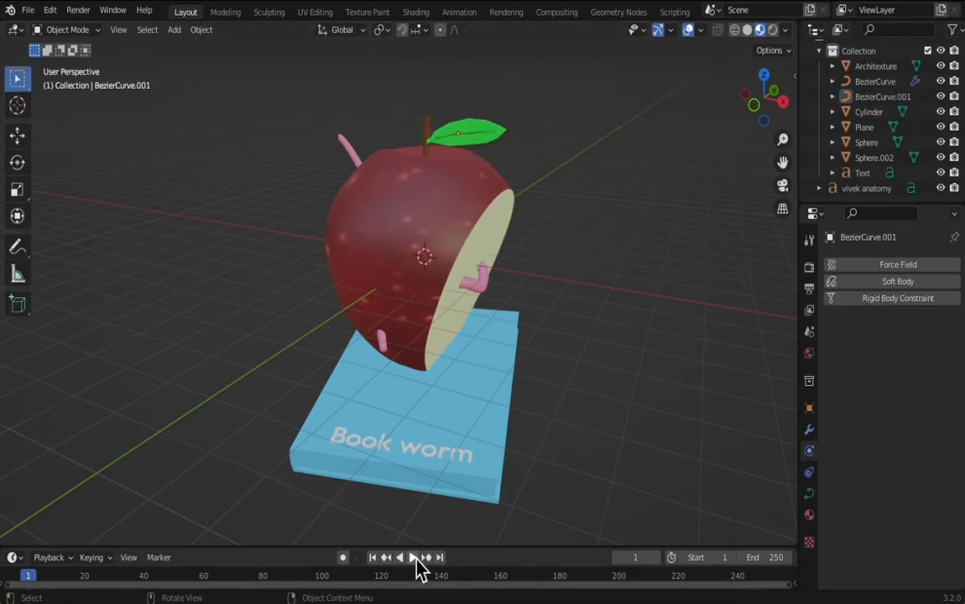
left_click(413, 558)
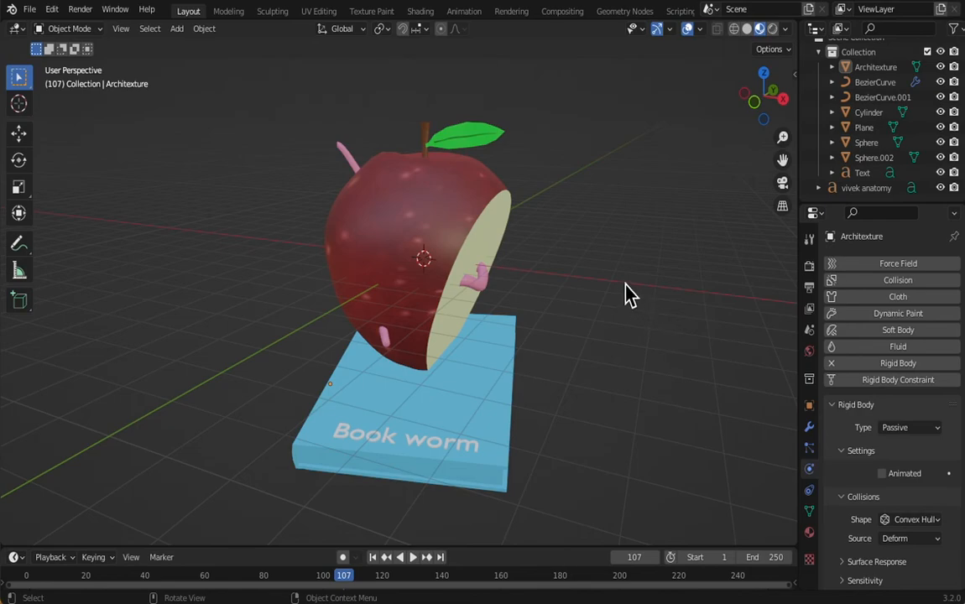
middle_click_drag(631, 294, 612, 336)
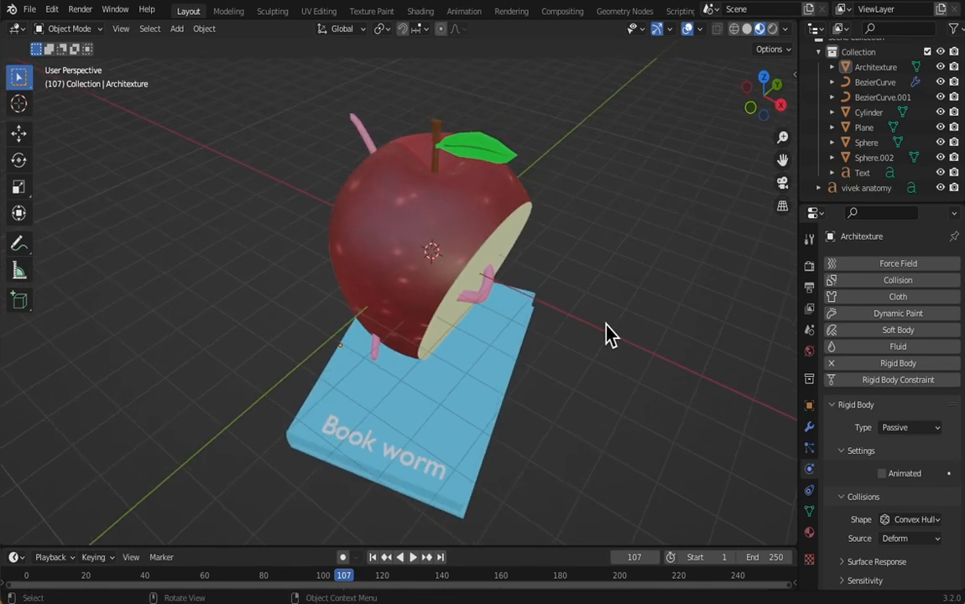